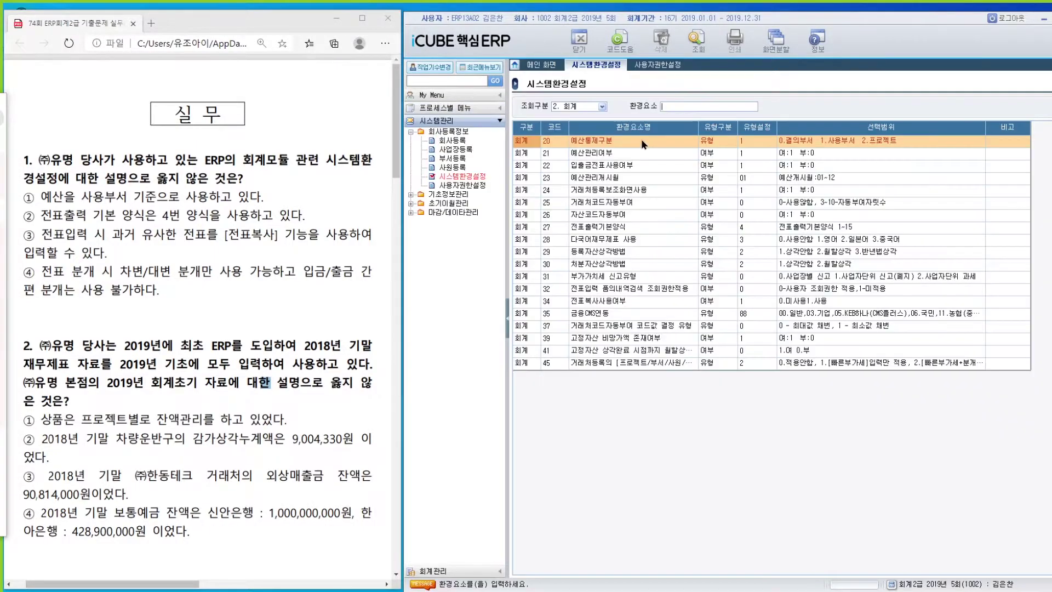
- Filter the accounting environment settings by 예산, then by 전표, and check the 전표복사사용여부 setting
text(예산)
key(Return)
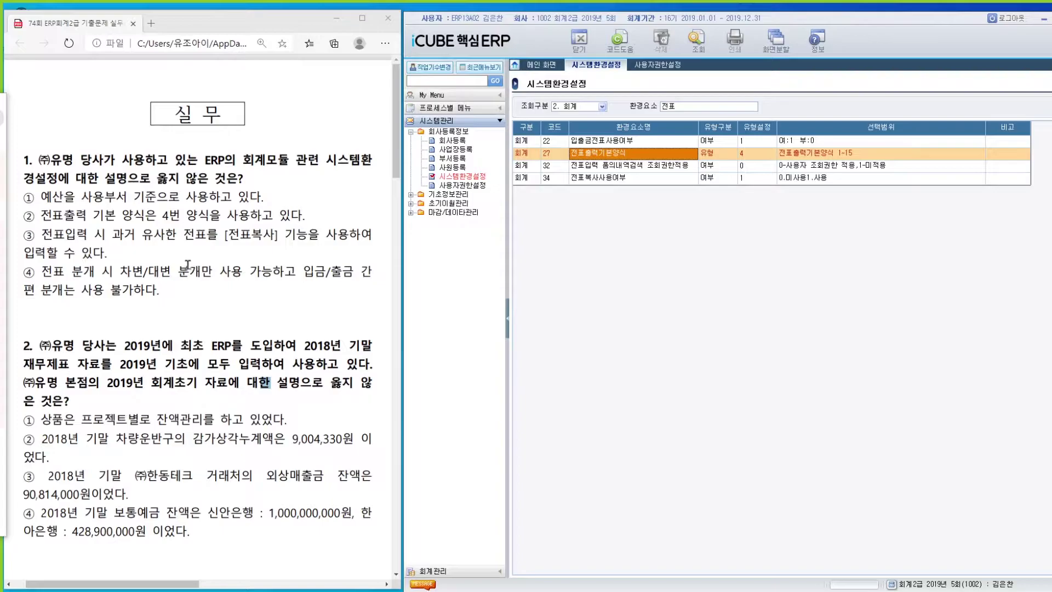
click(576, 178)
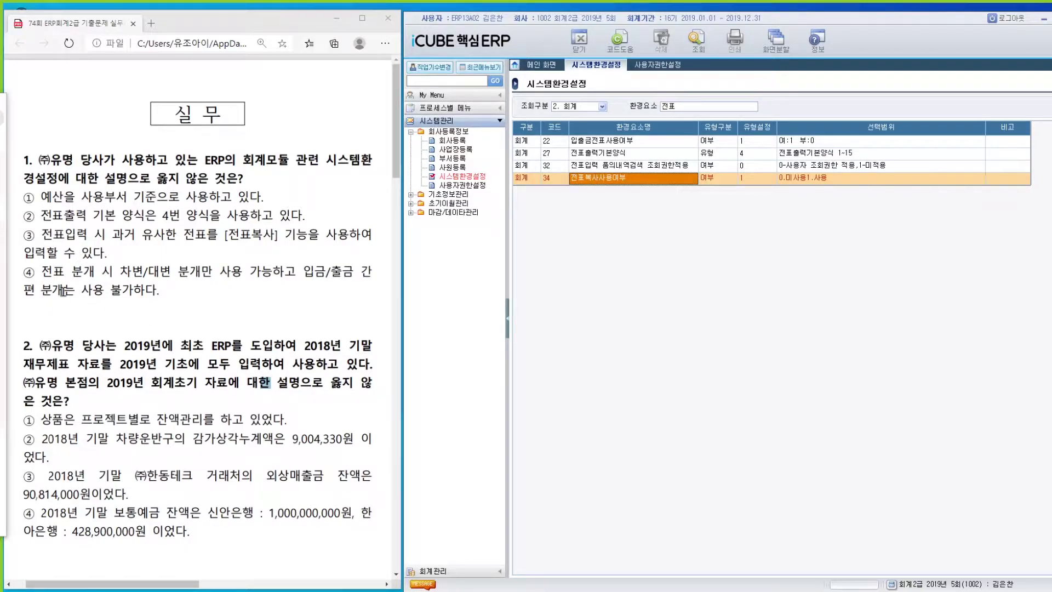
- Search the accounting environment settings for 입출 to check whether deposit/withdrawal slips are used
click(693, 106)
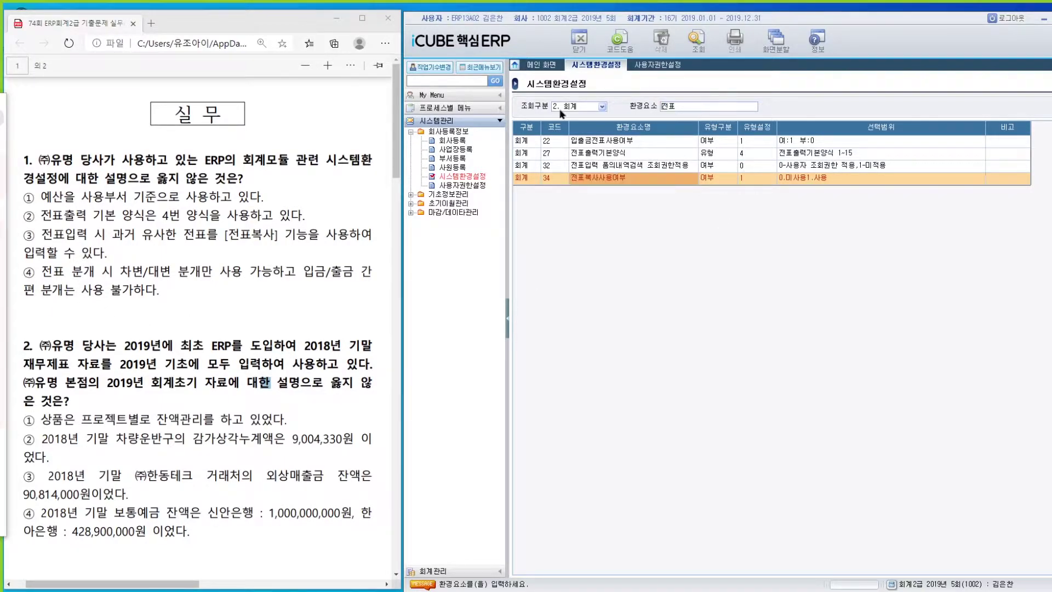
key(BackSpace)
key(BackSpace)
text(입출)
key(Return)
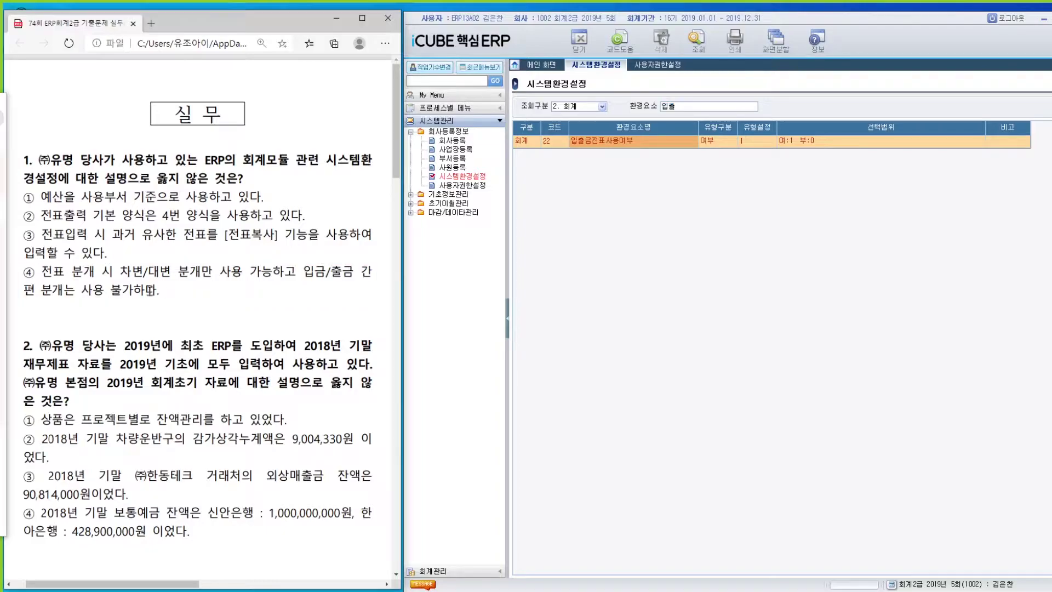
- Open 회계초기이월등록 for question 2, load the 재무상태표 opening balances, and inspect the 상품 account's details
scroll(198, 296, down, 4)
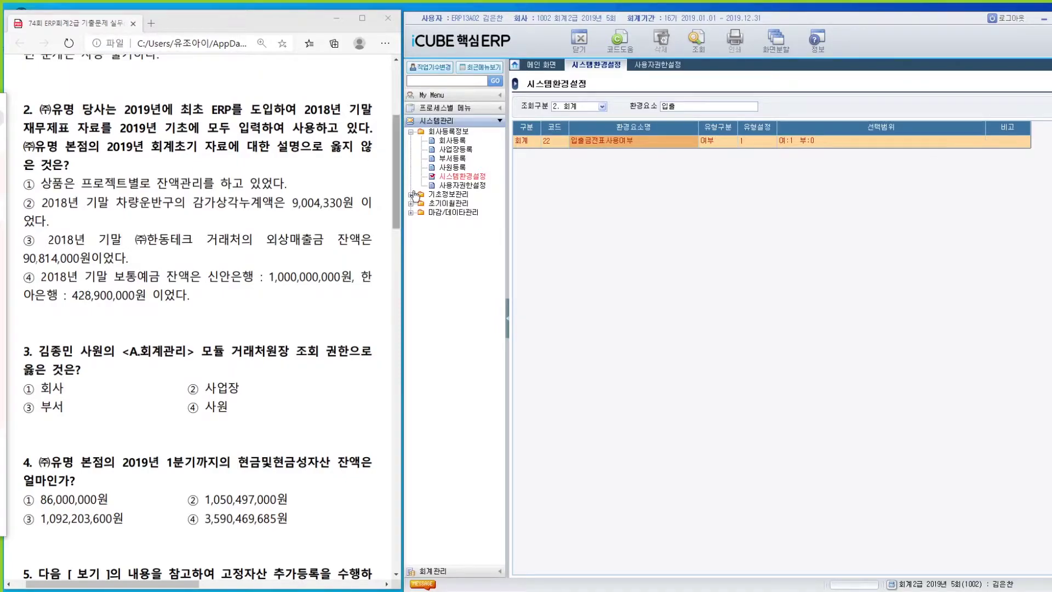
click(448, 203)
click(465, 212)
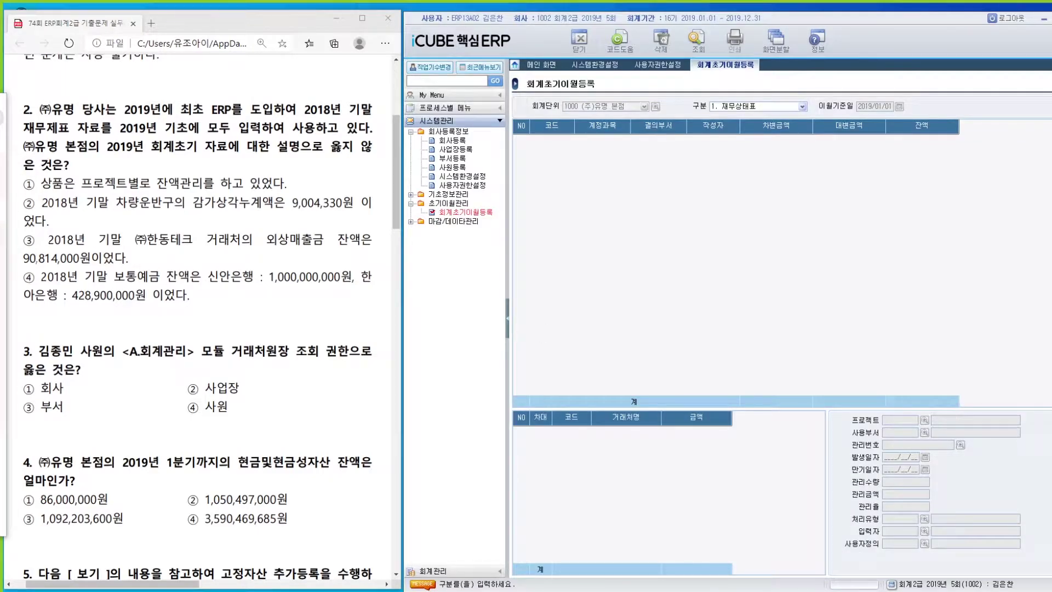
key(Return)
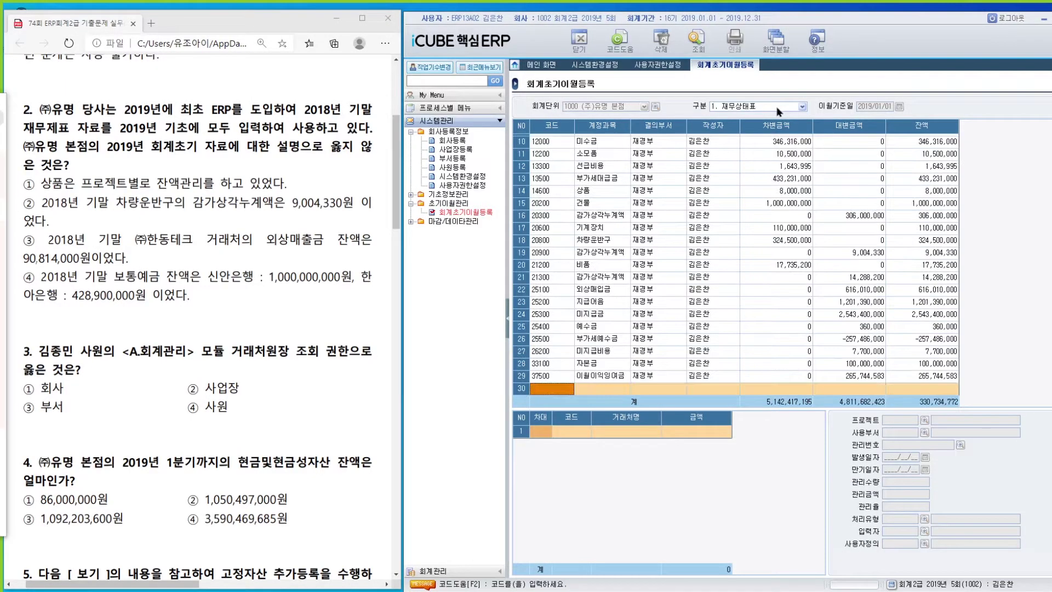
scroll(608, 329, up, 3)
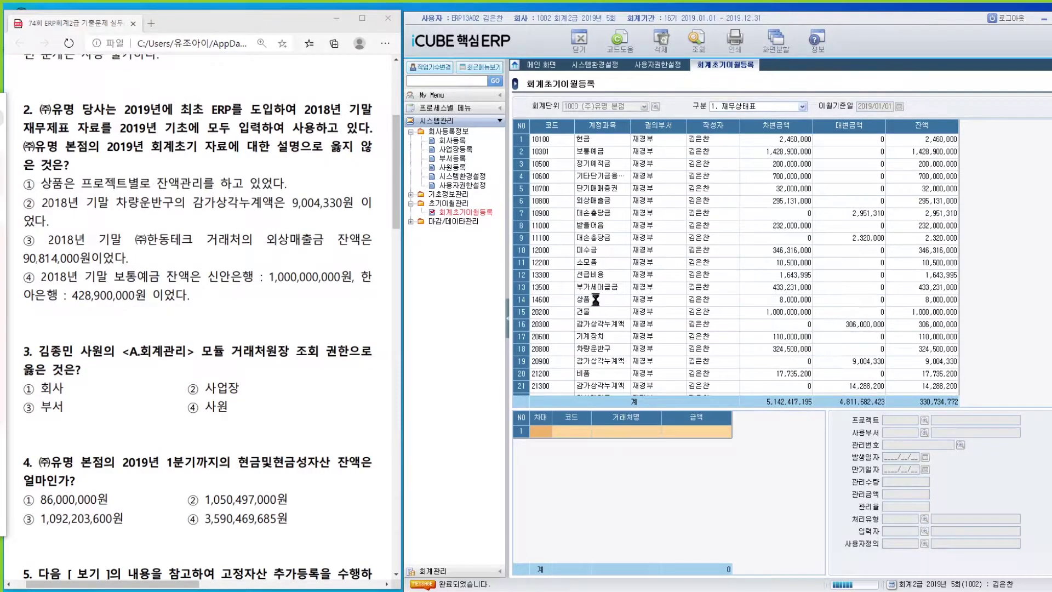
click(597, 300)
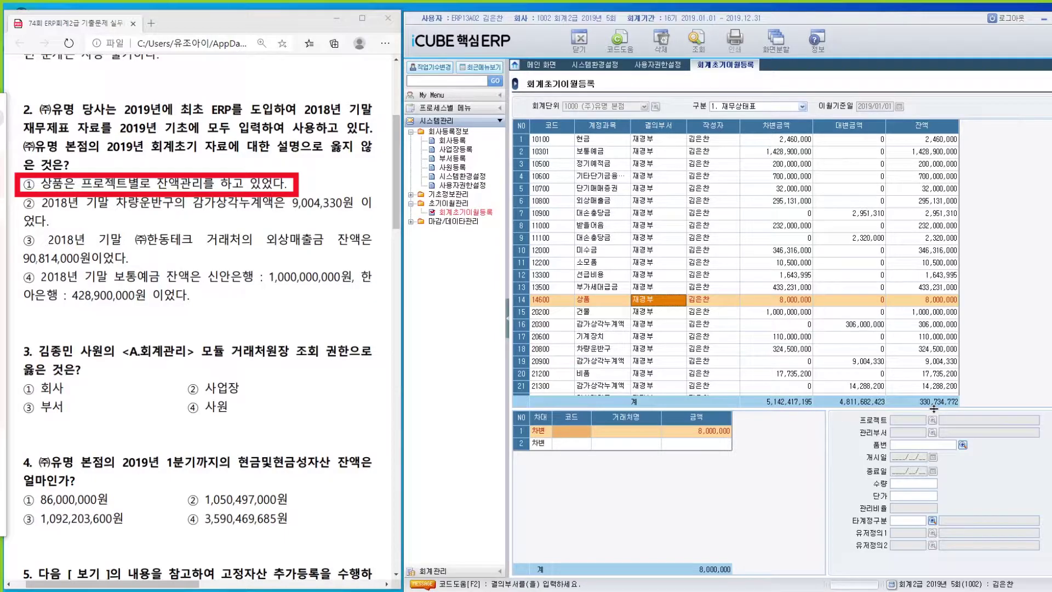
- Inspect the opening-balance details of accumulated depreciation (20900), 건물 (20200) and 대손충당금 (11100), including the 건물 project field
click(771, 316)
click(771, 361)
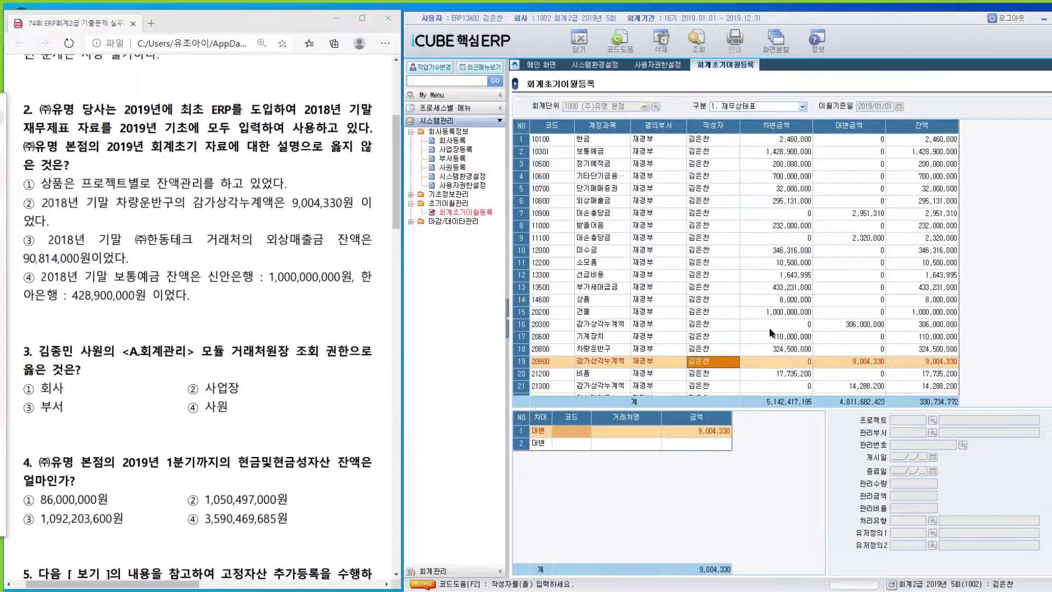
click(771, 324)
click(771, 312)
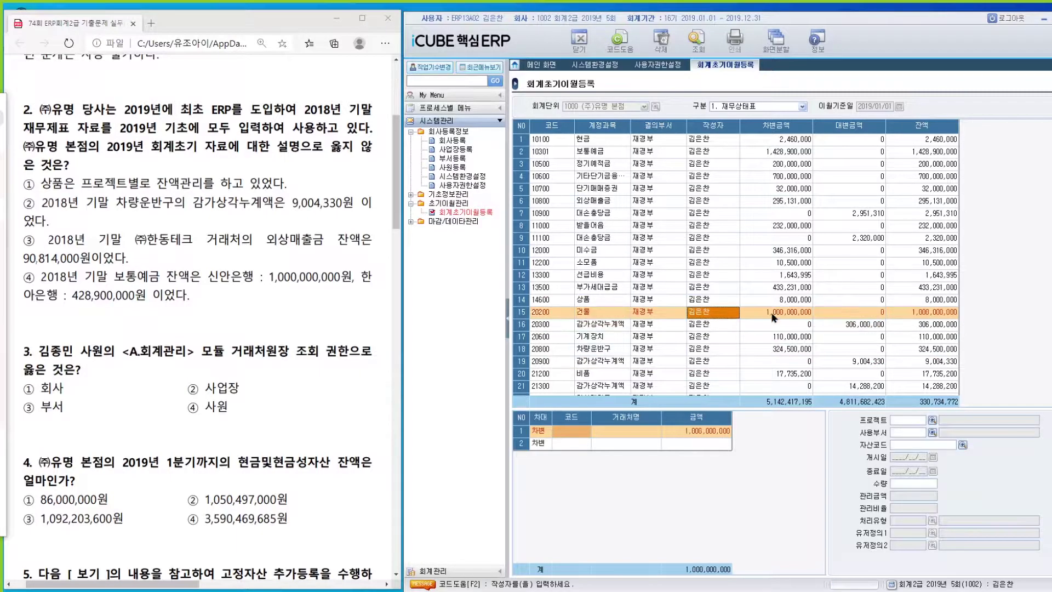
click(932, 421)
click(770, 237)
- In 사용자권한설정, list users for module A. 회계관리 and check the 거래처원장 inquiry permission of the employee named in question 3
scroll(192, 116, down, 4)
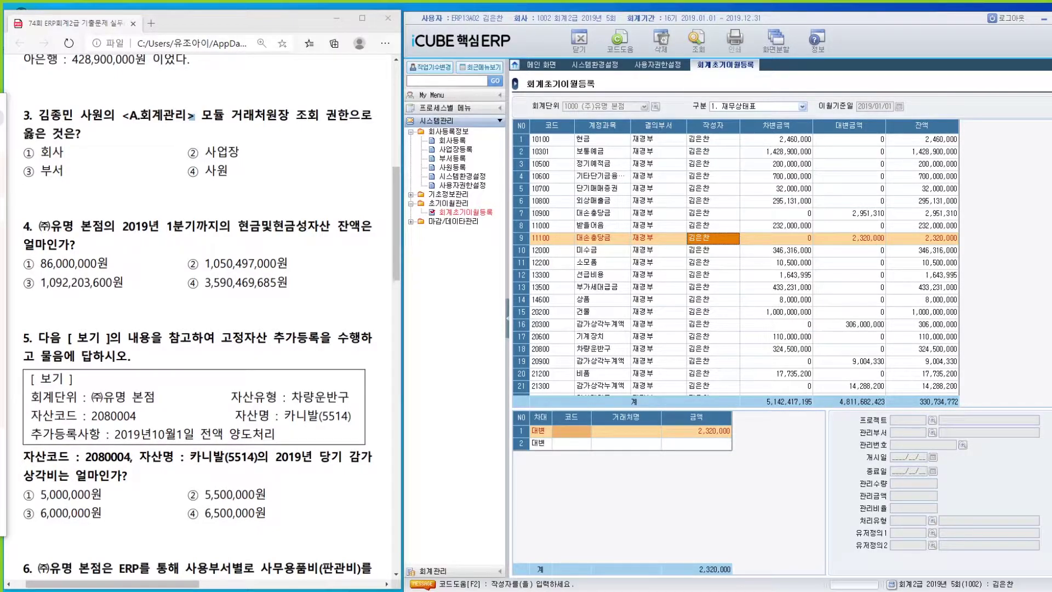
click(658, 65)
click(612, 123)
click(581, 134)
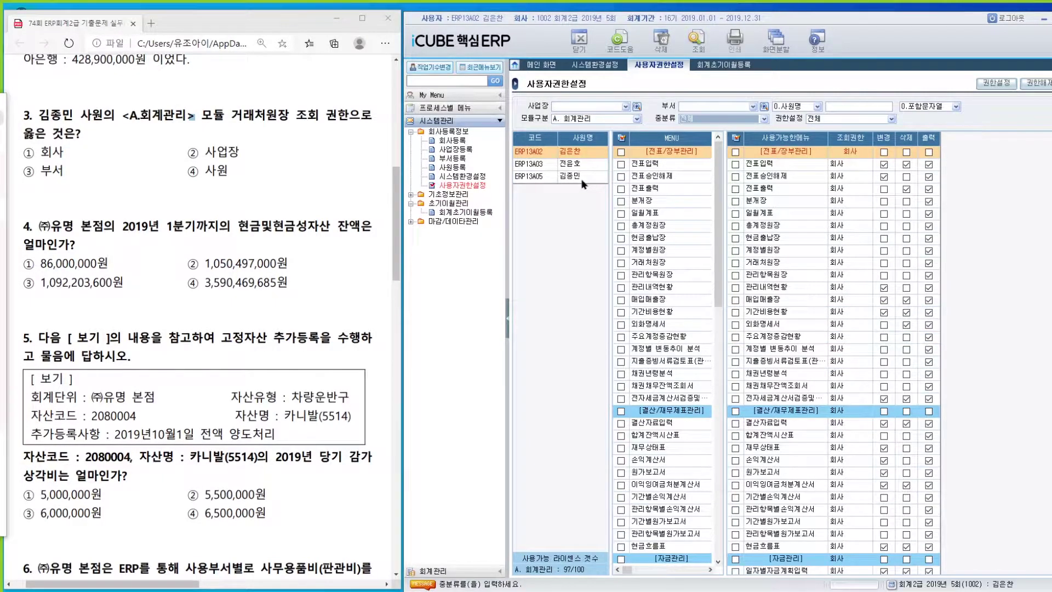
click(582, 178)
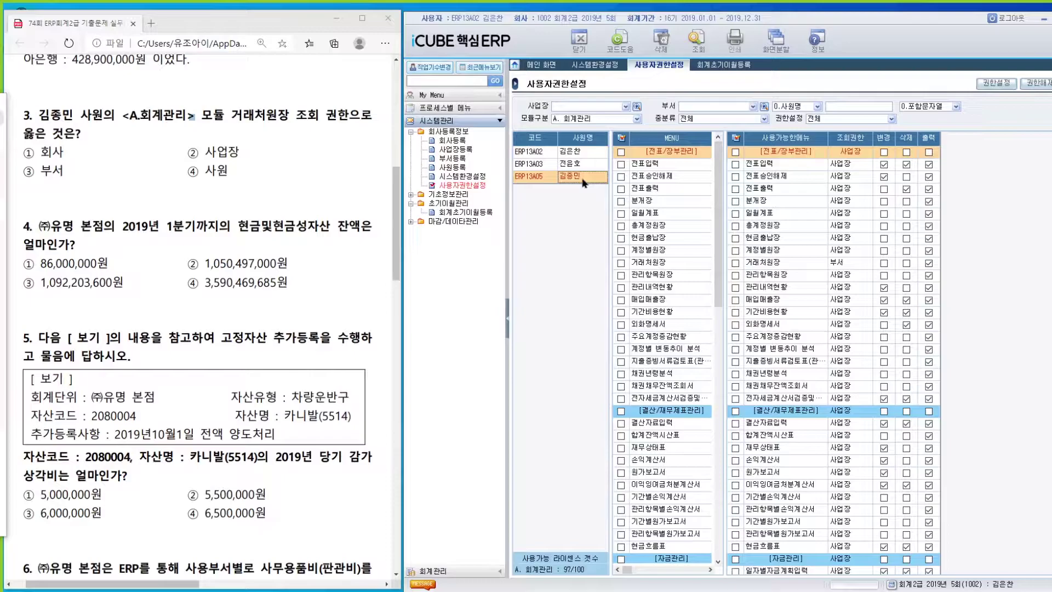
click(779, 262)
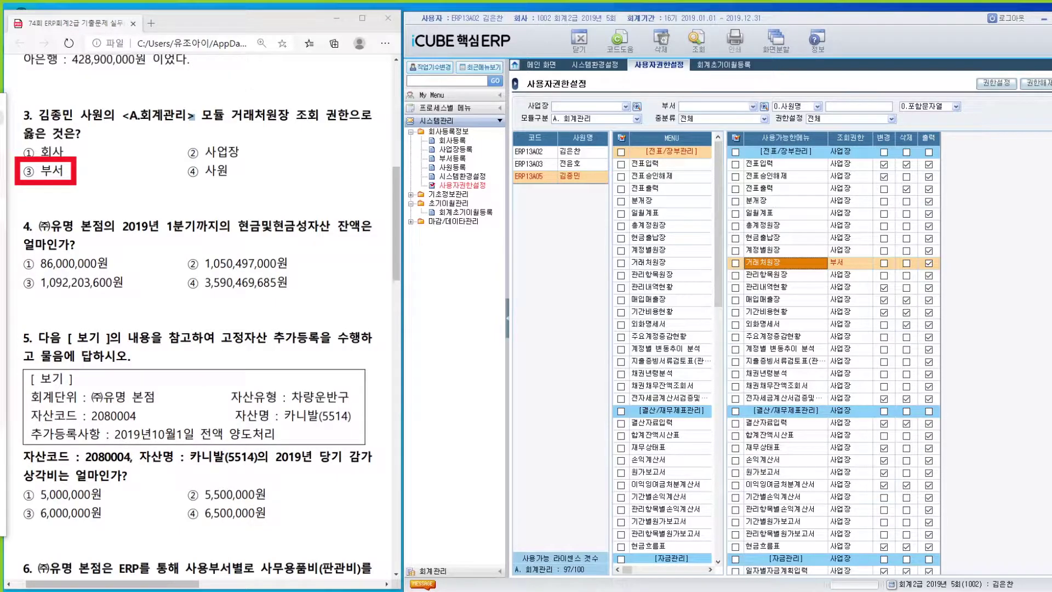
- Run the 제출용 합계잔액시산표 for the period ending 2019/03/31 and check the 현금및현금성자산 balance for question 4
scroll(229, 346, down, 3)
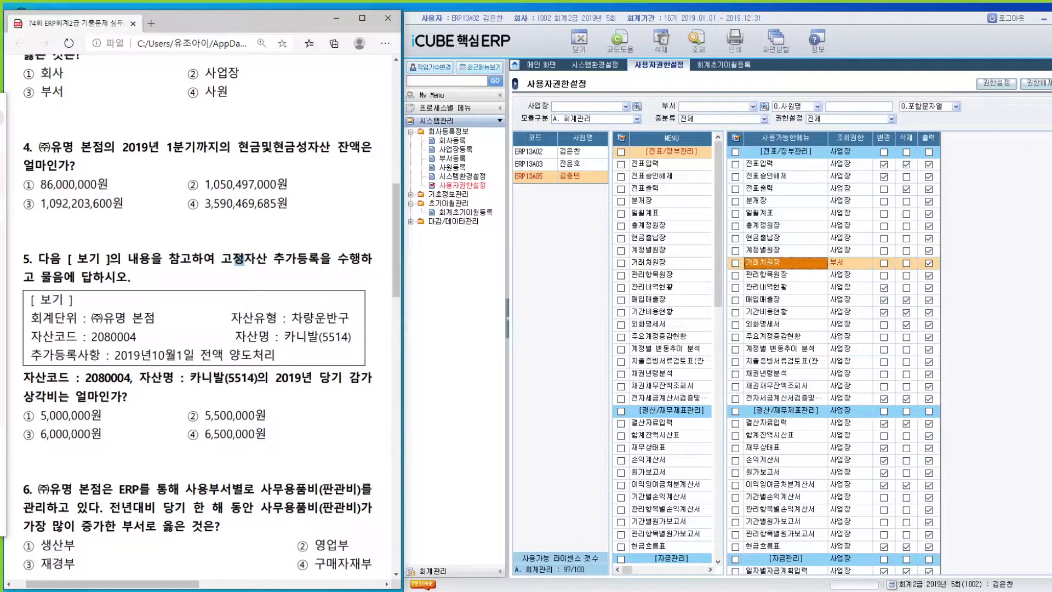
click(433, 571)
click(452, 156)
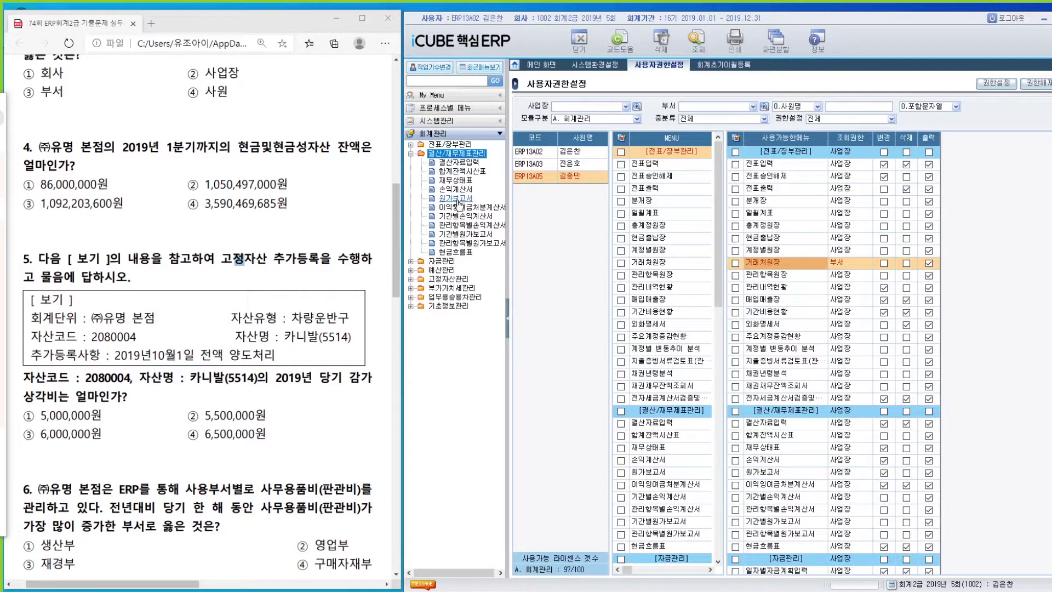
click(462, 171)
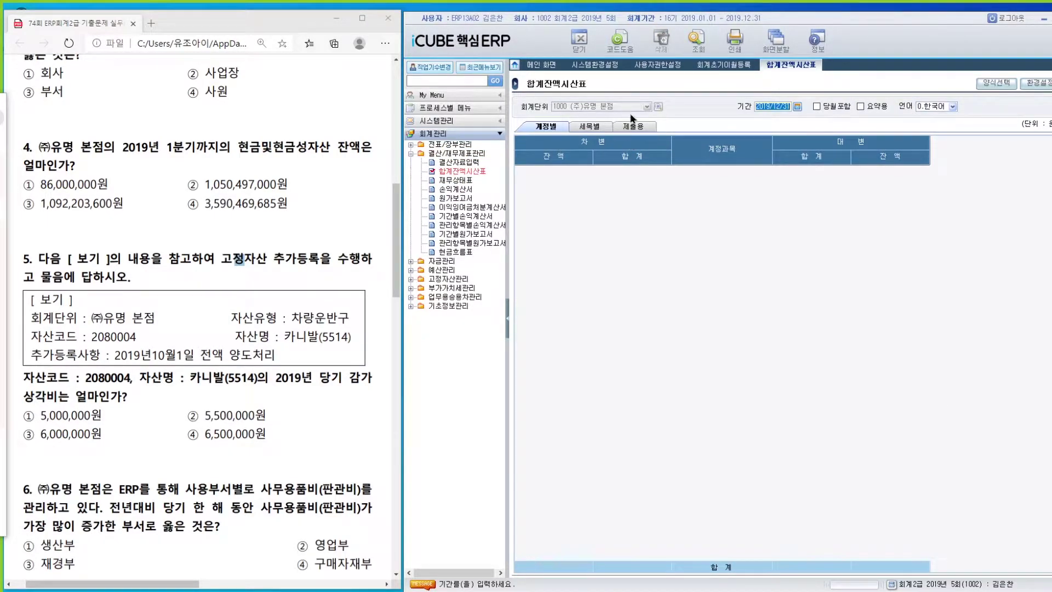
click(633, 126)
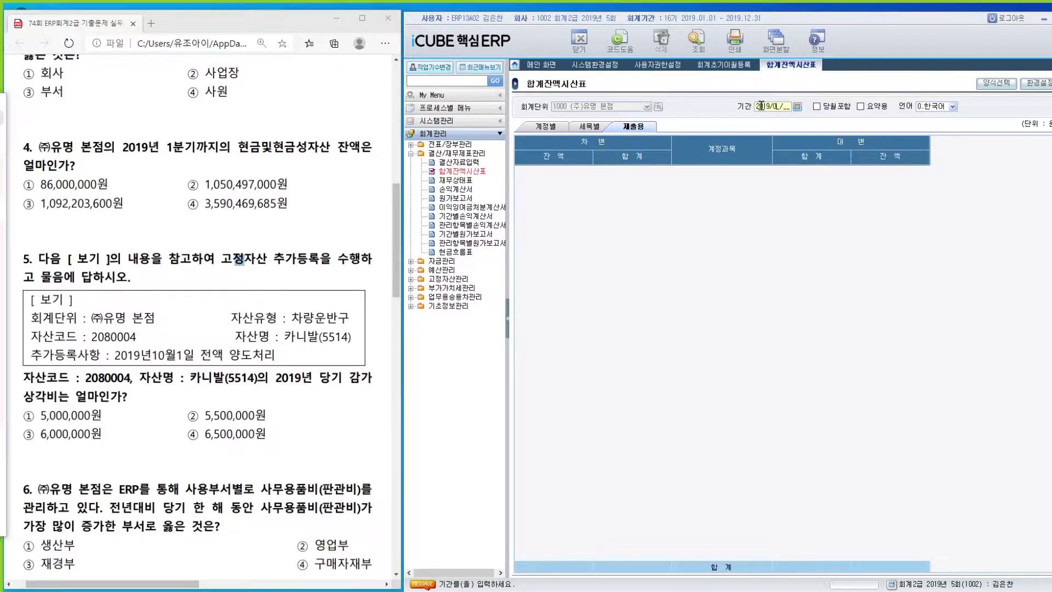
text(331)
key(Return)
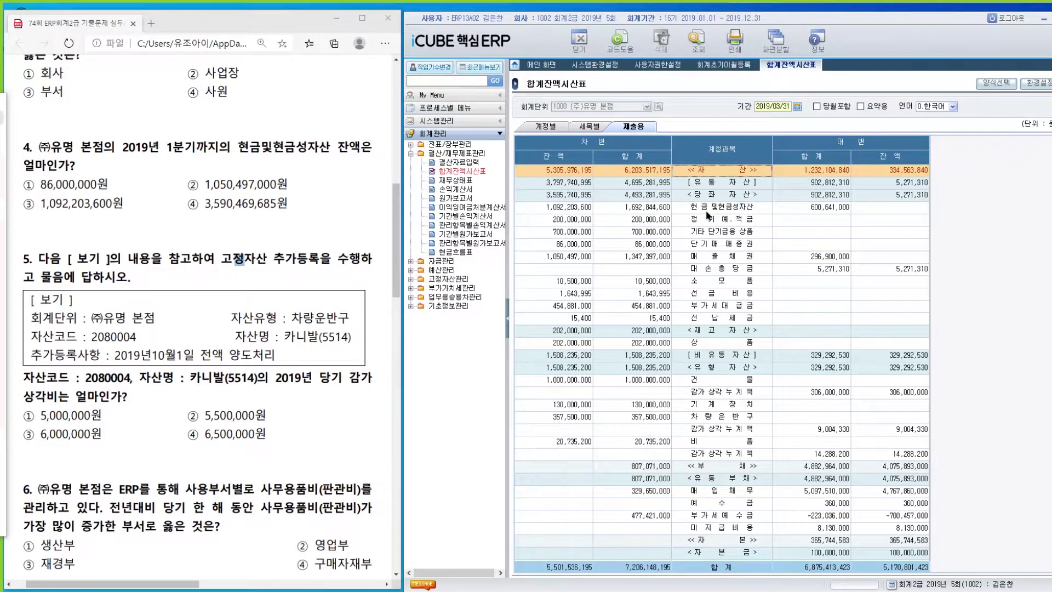
click(557, 210)
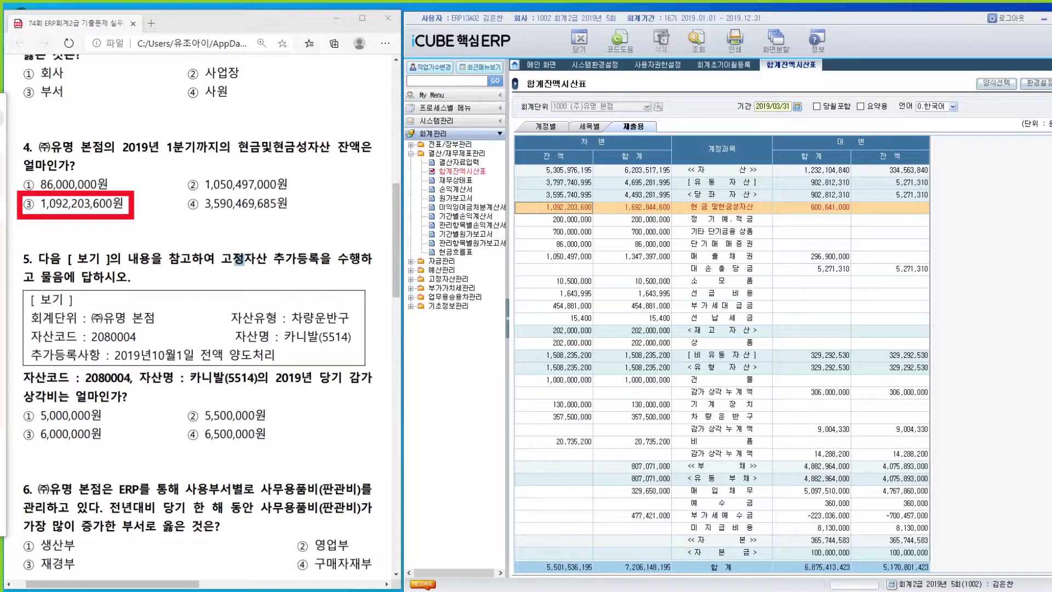
- Open 고정자산등록 for question 5, load the assets of type 20800 차량운반구, and select 카니발(5514)
scroll(195, 395, down, 3)
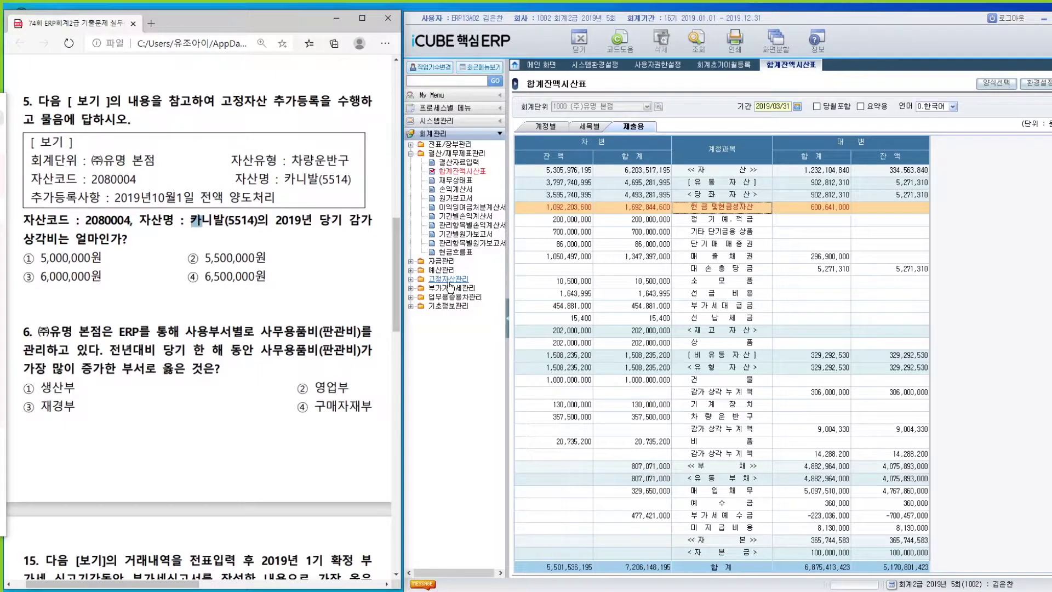
click(411, 279)
click(458, 288)
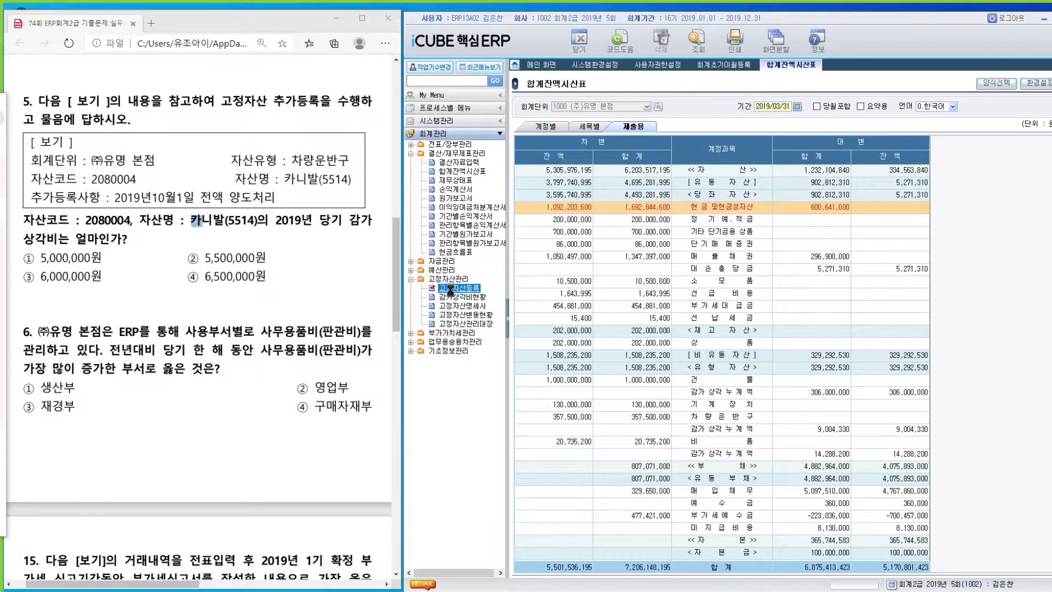
double_click(445, 288)
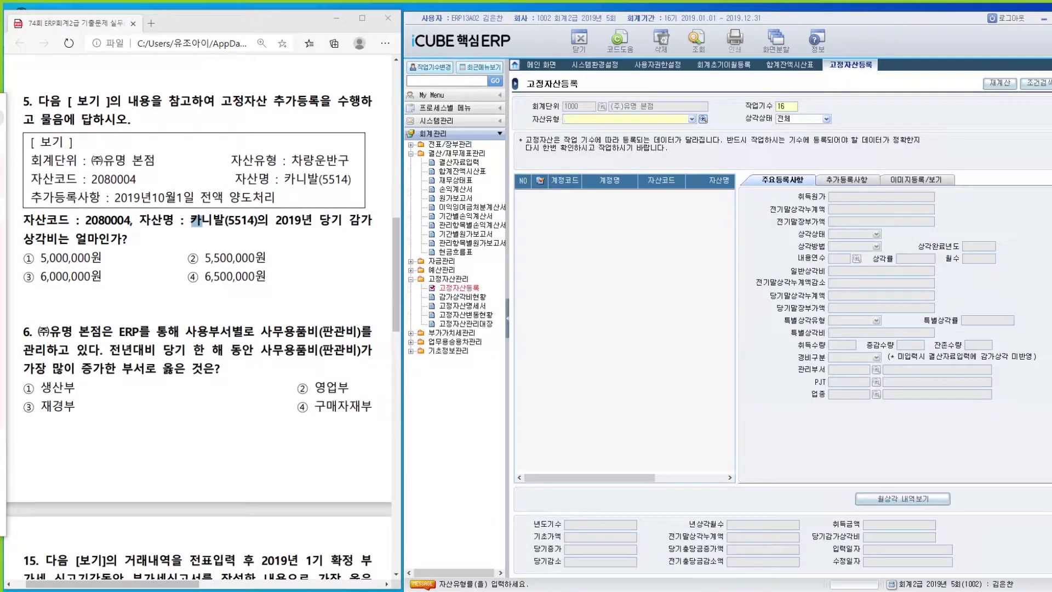
click(703, 119)
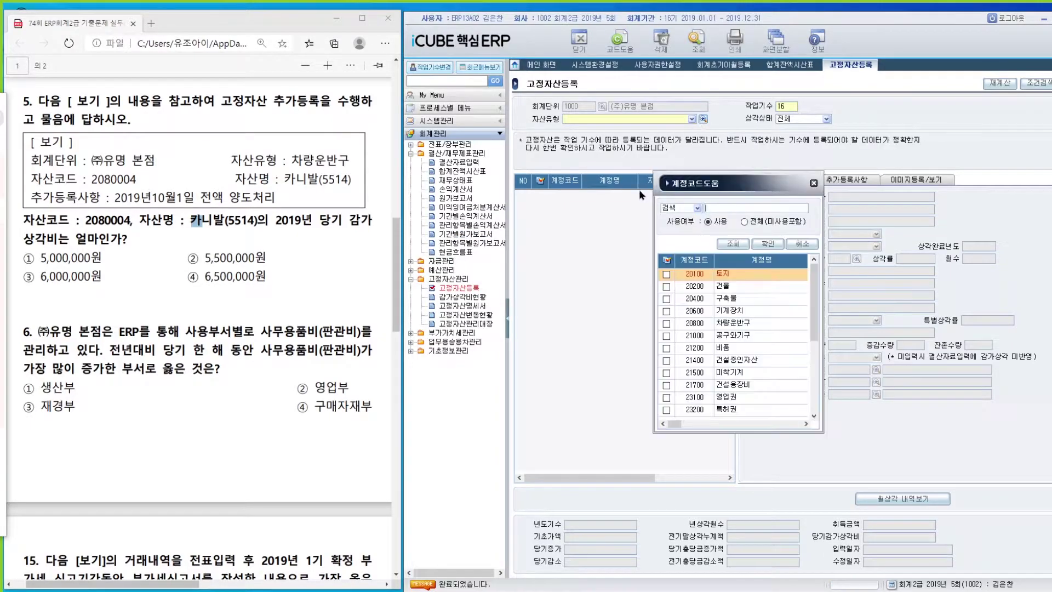
double_click(722, 322)
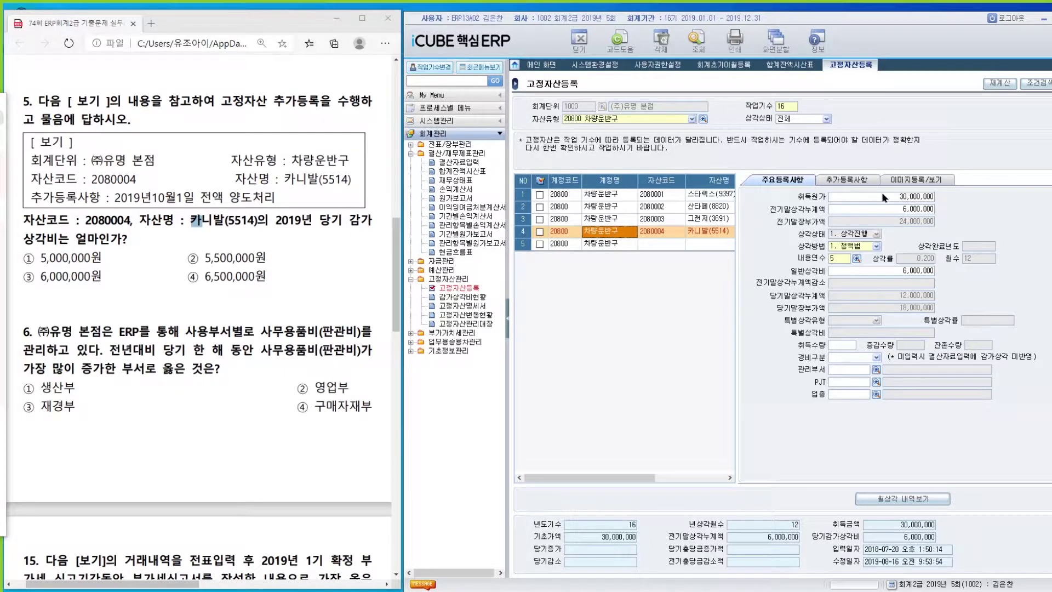
- Record a 양도 change for 카니발(5514) dated 2019/10/01 for 30,000,000, and check the depreciation in its 주요등록사항
click(847, 180)
click(765, 354)
text(2019/10/01)
key(Return)
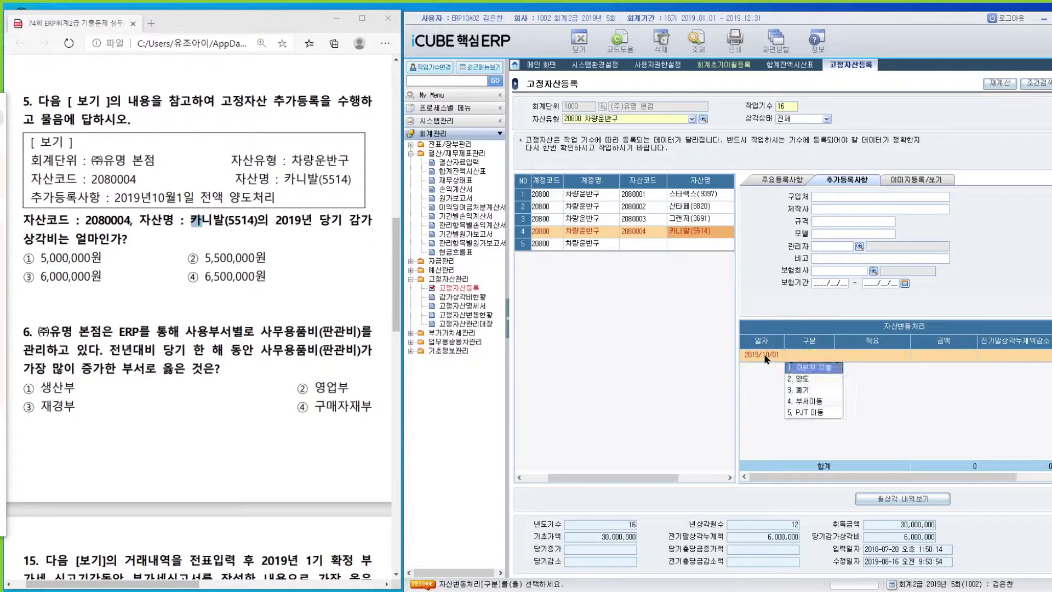
click(812, 384)
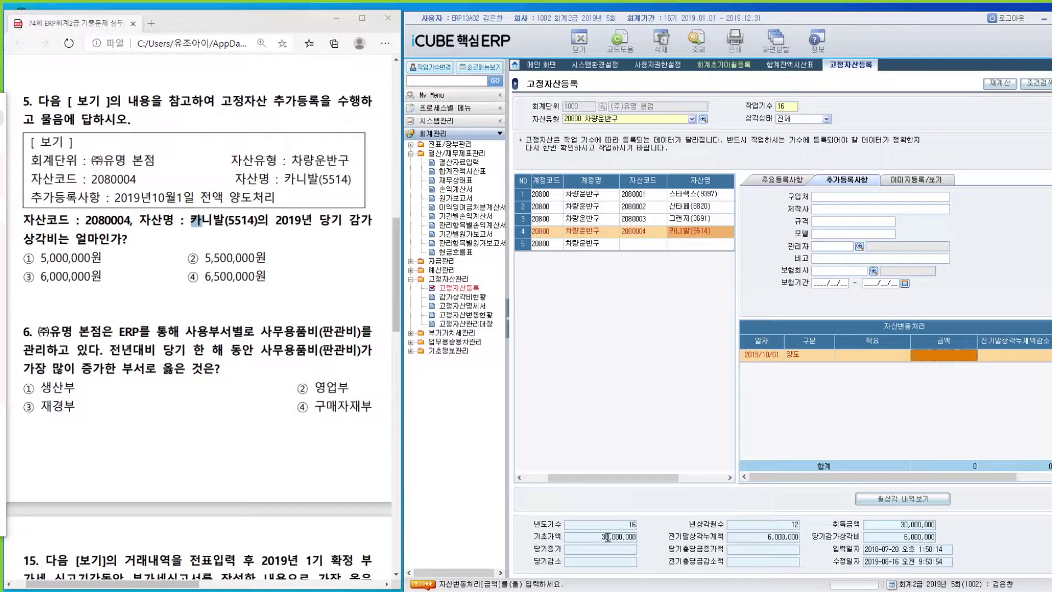
text(30000000)
key(Return)
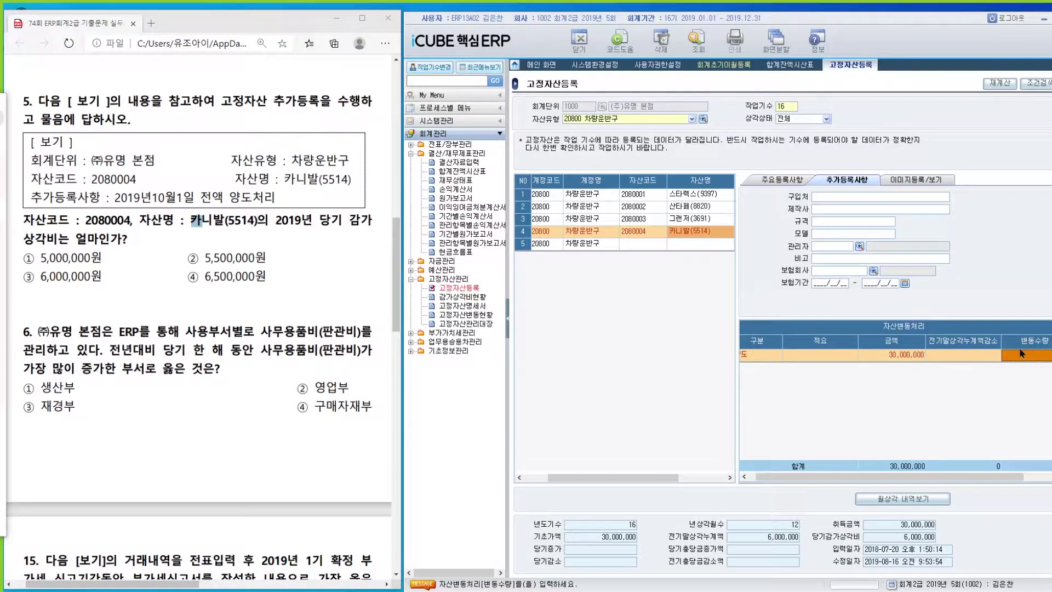
key(Return)
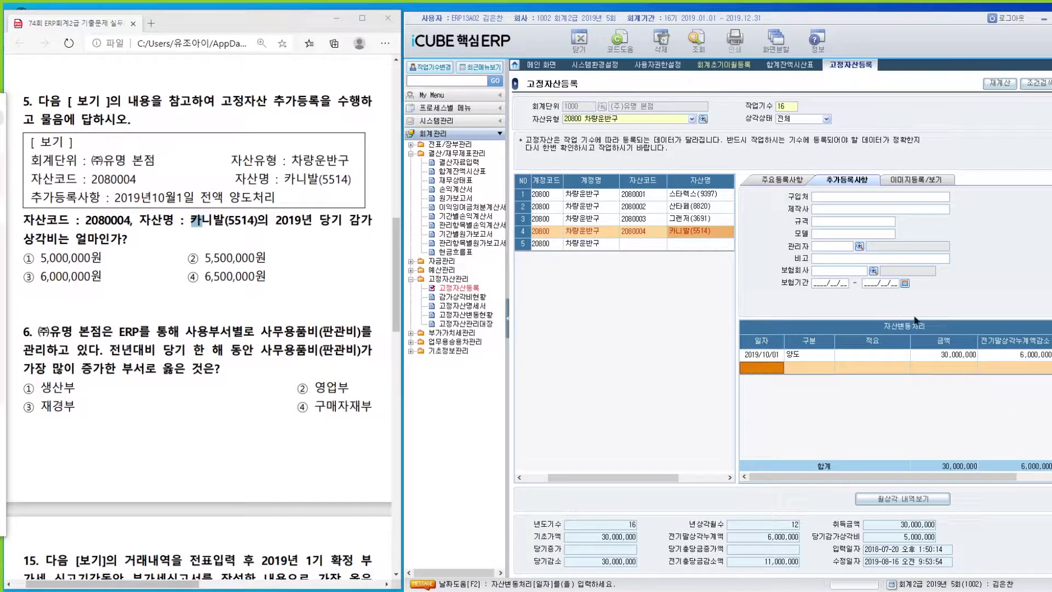
click(782, 181)
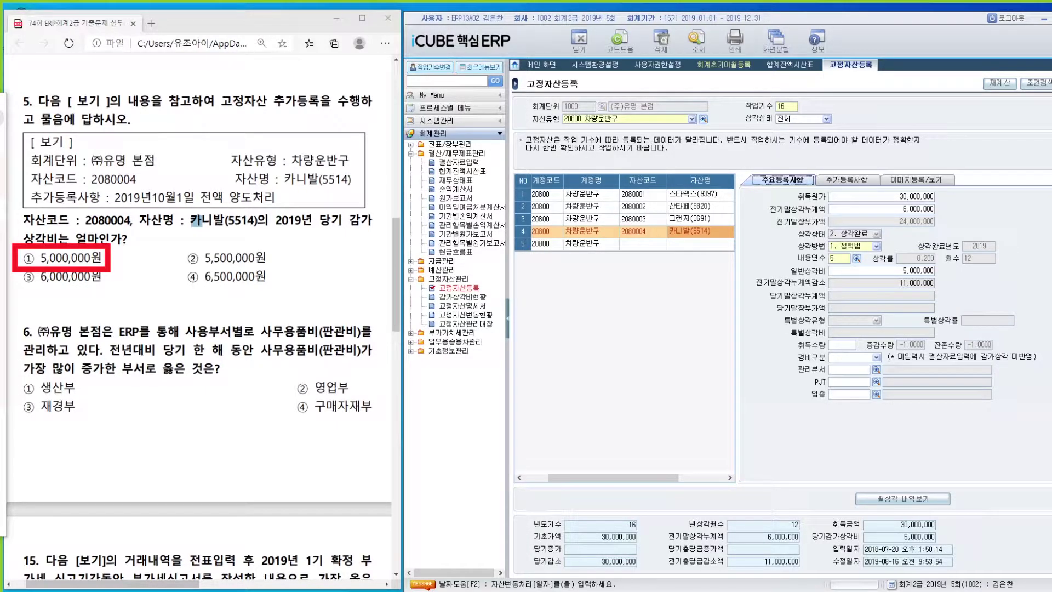
- Read question 6 in the exam PDF and highlight the phrase 사용부서별
click(225, 330)
scroll(219, 338, down, 3)
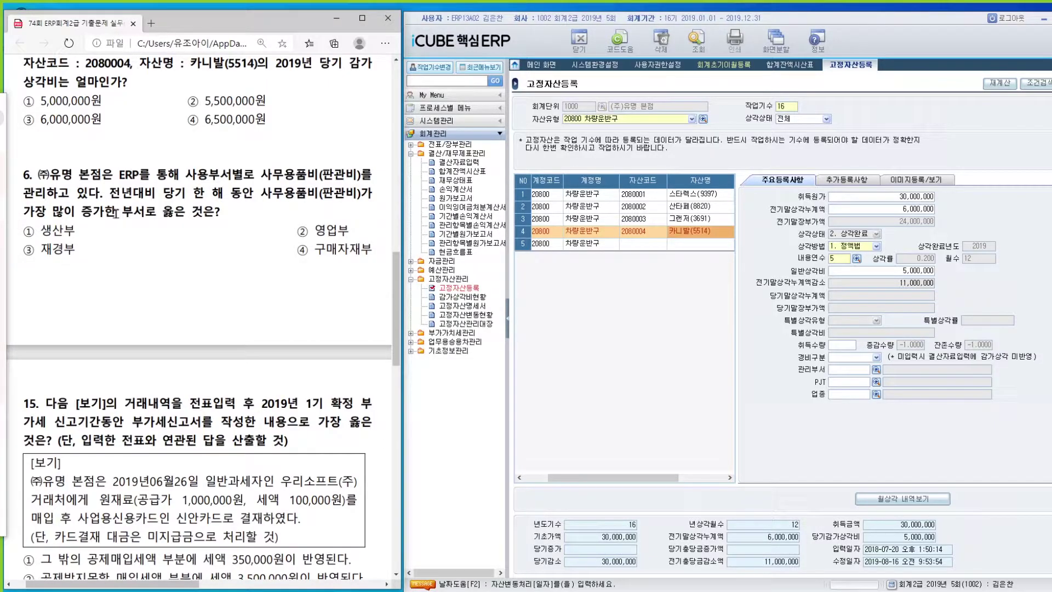
mouse_move(186, 176)
mouse_down()
mouse_move(242, 177)
mouse_move(187, 175)
mouse_up()
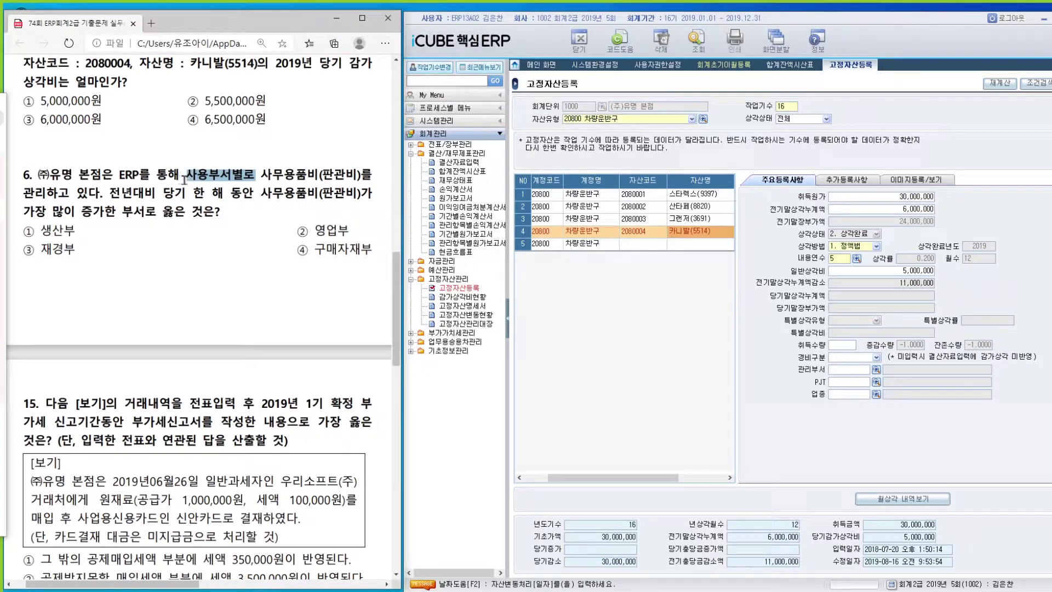
click(187, 175)
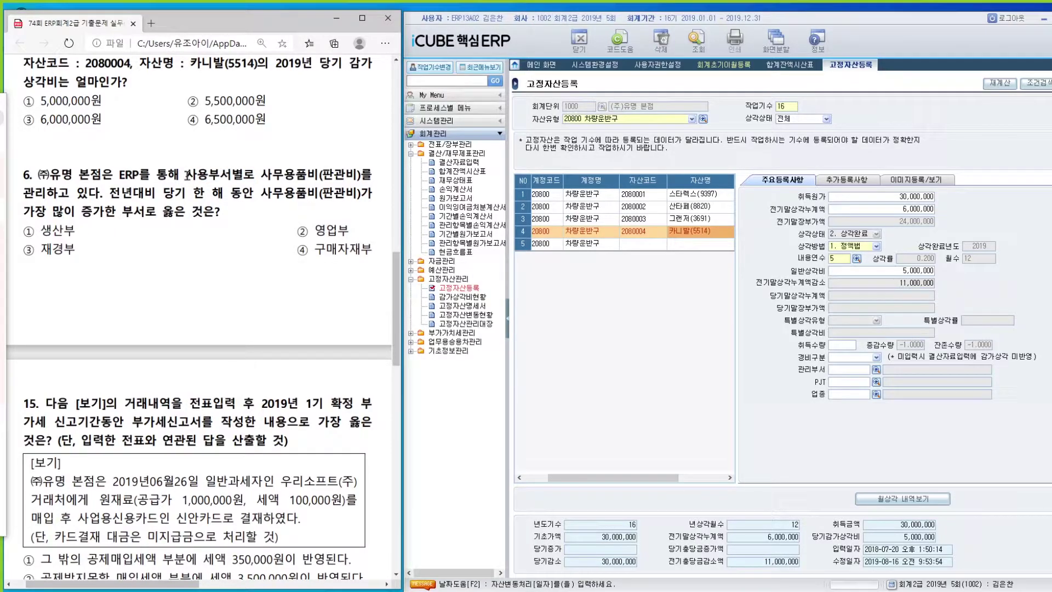
drag(188, 176, 241, 176)
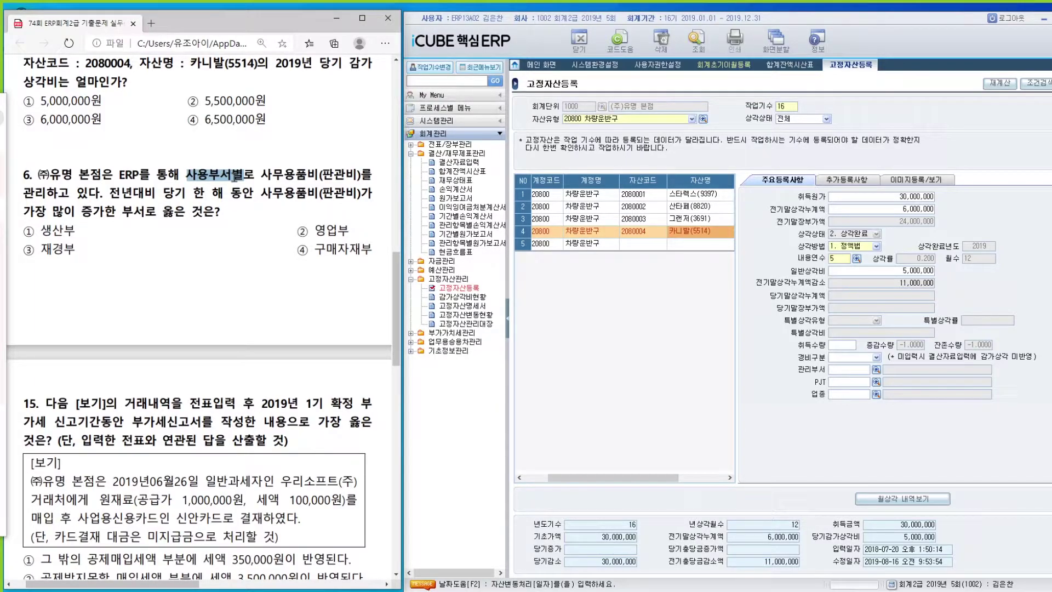
- Open the 전년대비 view of 관리내역현황 for question 6 with 관리항목 C1 사용부서, covering 1001 재경부 to 4001 구매자재부
click(458, 243)
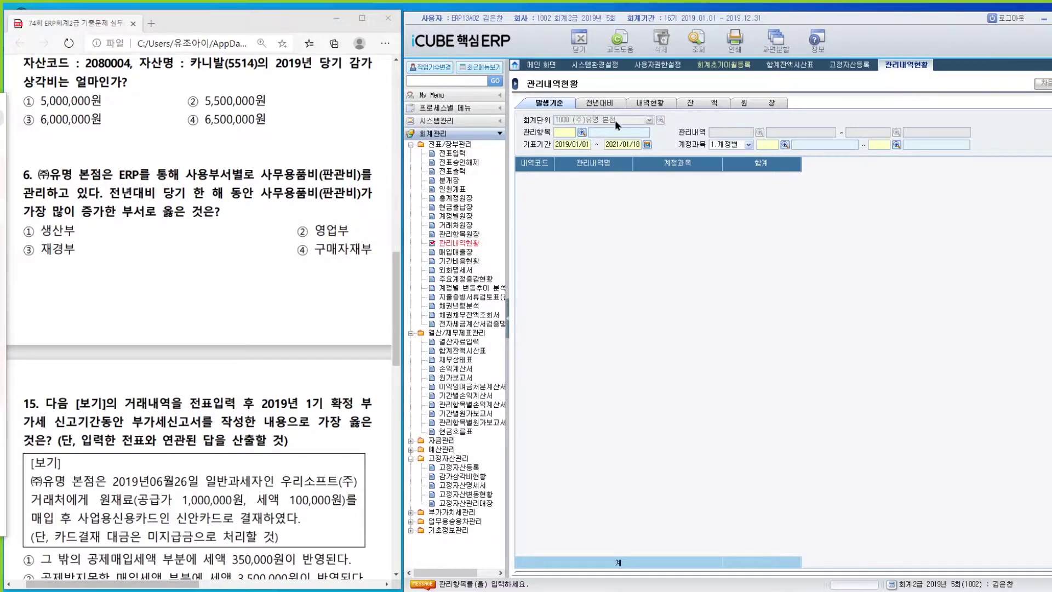
click(609, 102)
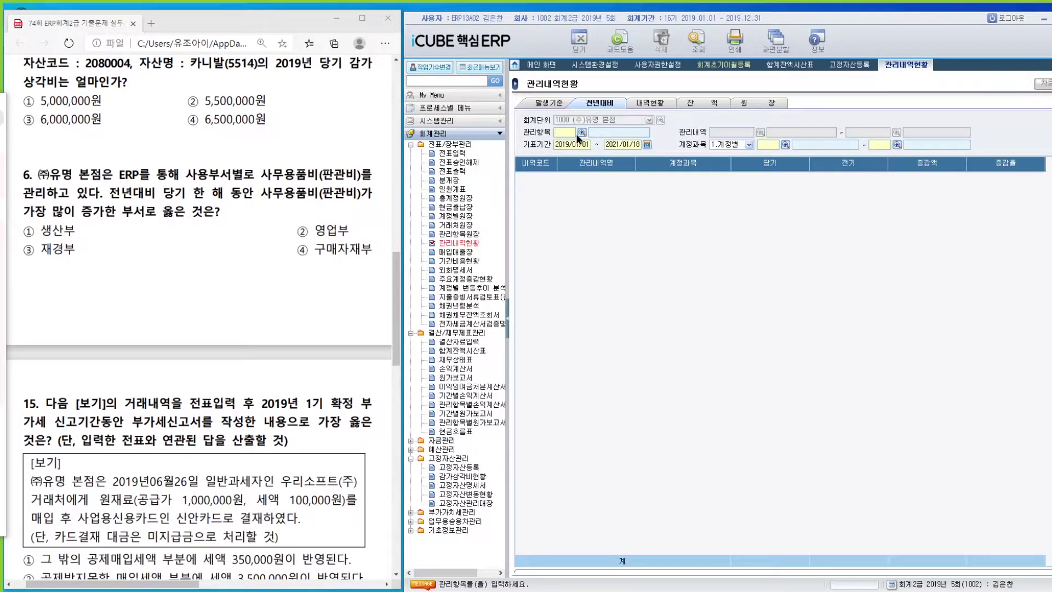
click(581, 132)
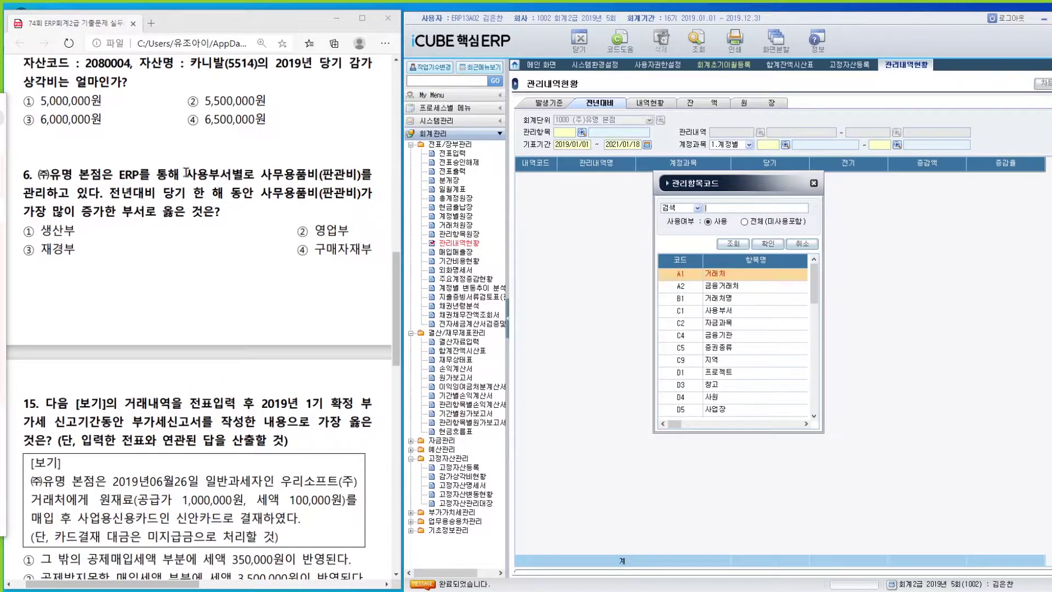
double_click(730, 313)
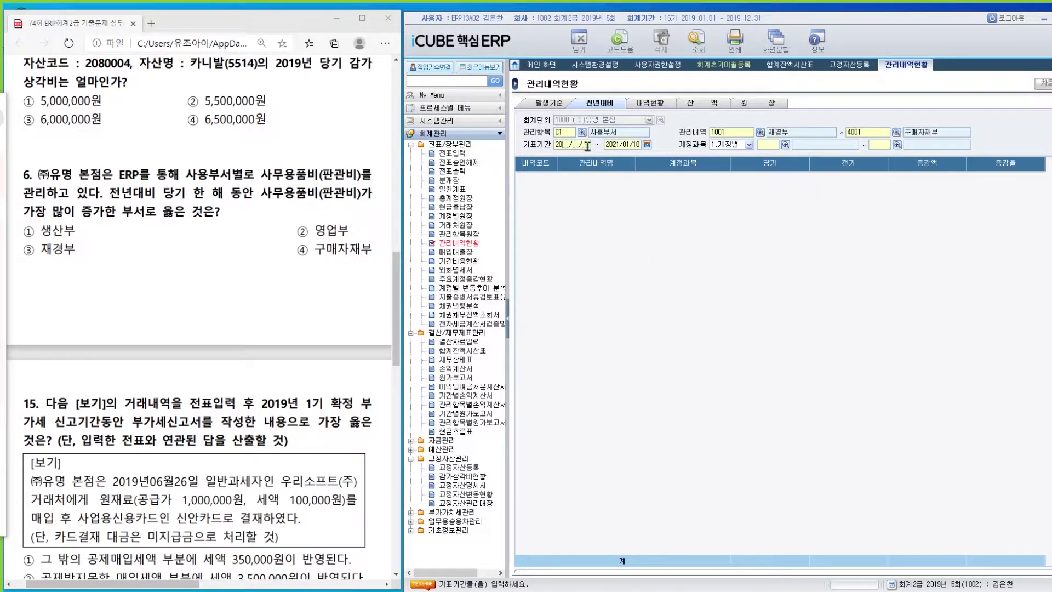
- Query 관리내역현황 for the period 2019/01/01 to 2019/12/31 and account 82900 사무용품비 to compare each department's increase
text(101)
key(Return)
text(2019/12/31)
key(Return)
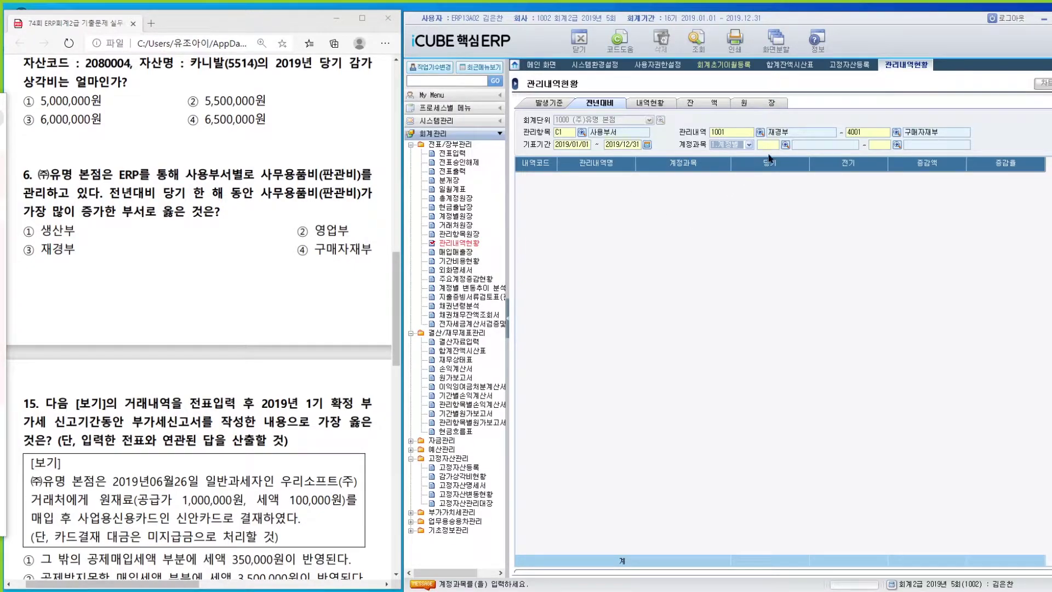
click(784, 146)
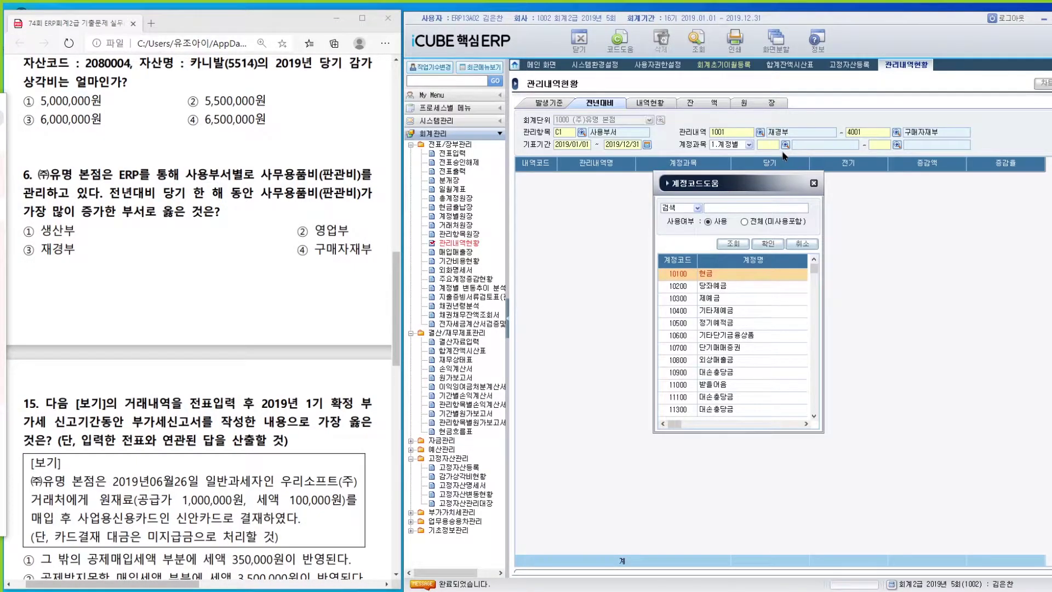
double_click(736, 308)
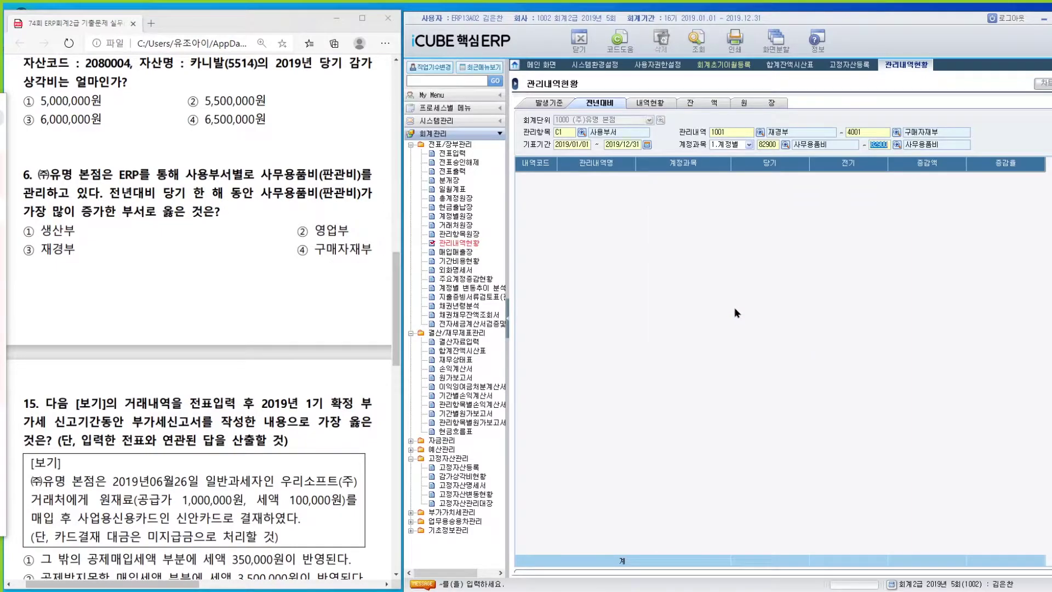
key(Return)
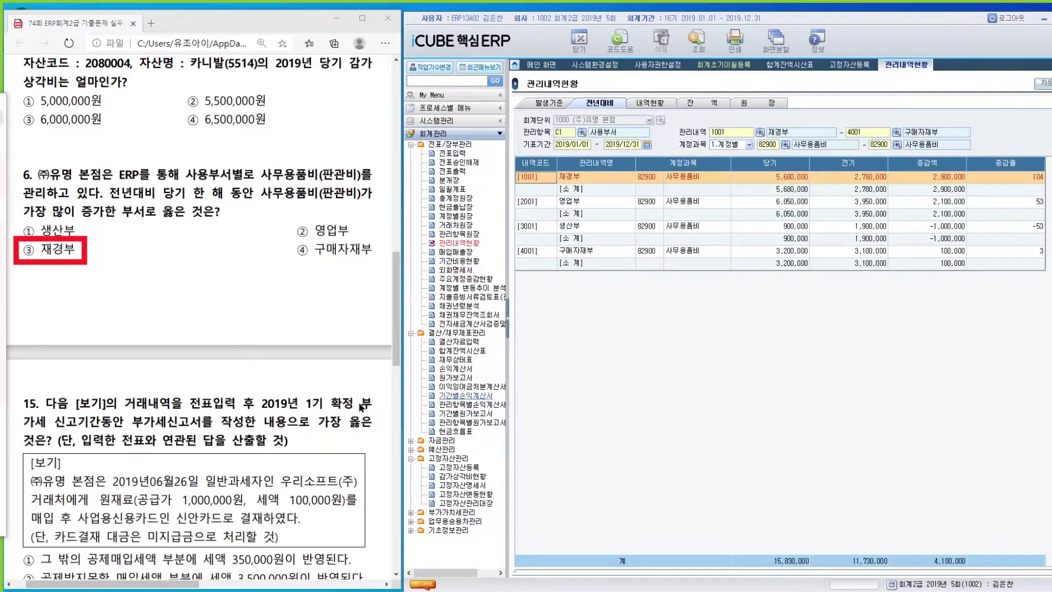
- Run the 계정별 합계잔액시산표 for the period ending 2019/03/31 and check the 소모품 balance against the answer options of question 7
click(203, 585)
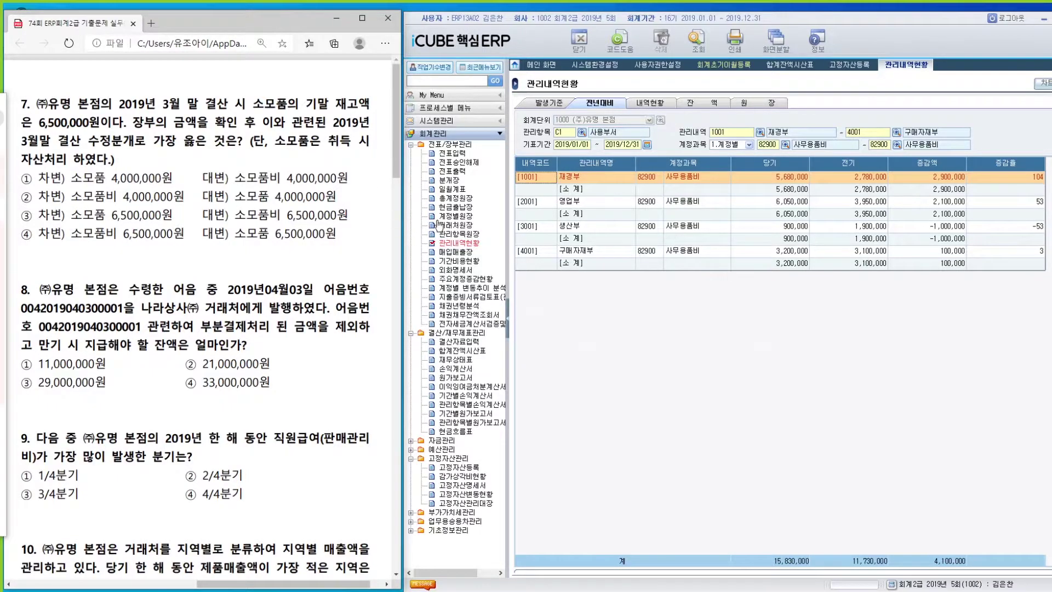
click(462, 350)
click(557, 127)
click(782, 107)
text(201903)
key(Return)
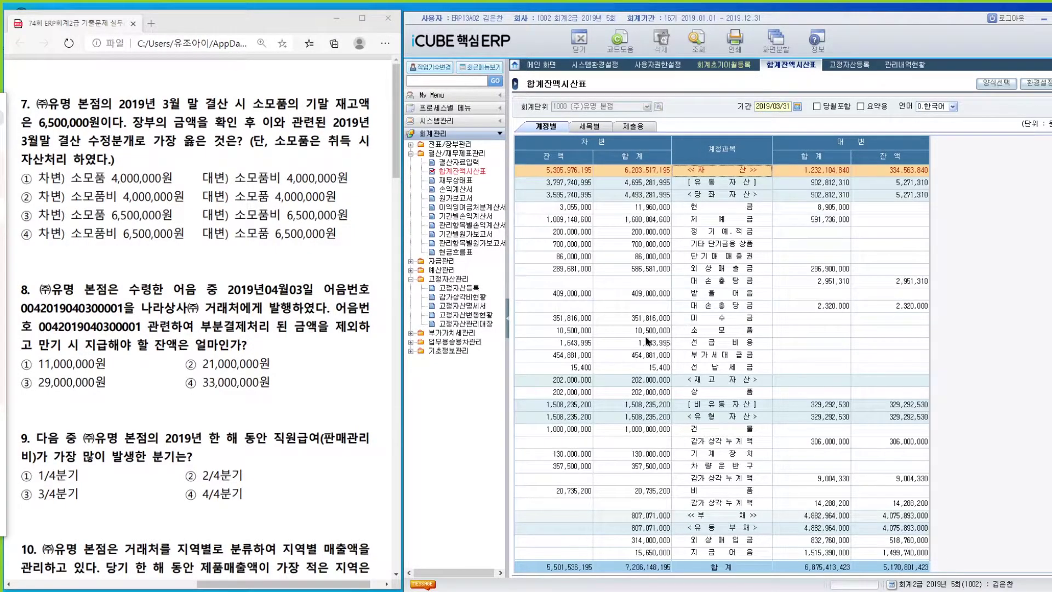
click(556, 331)
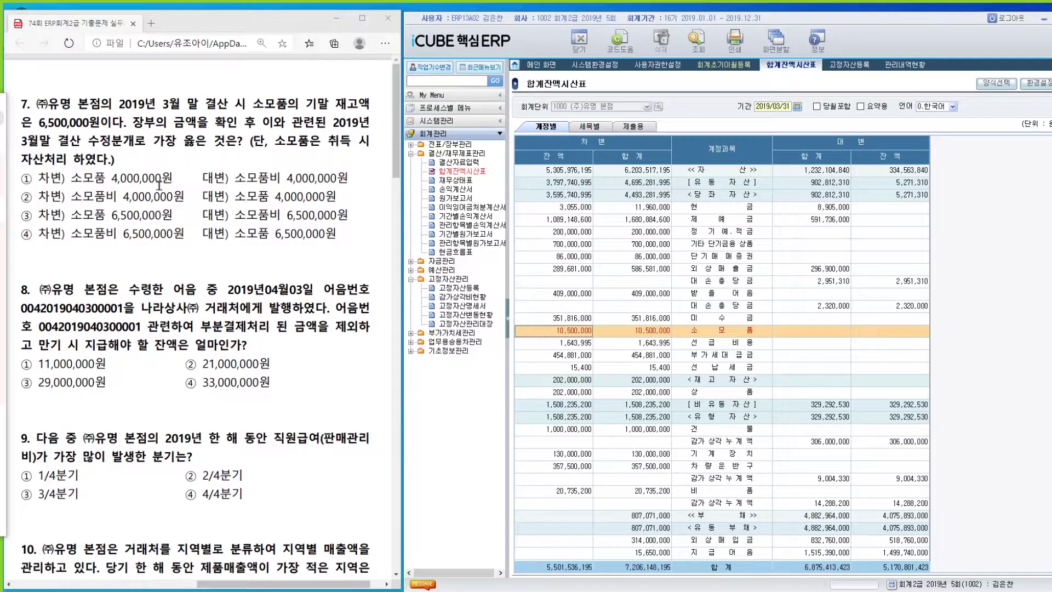
drag(22, 198, 354, 207)
click(354, 207)
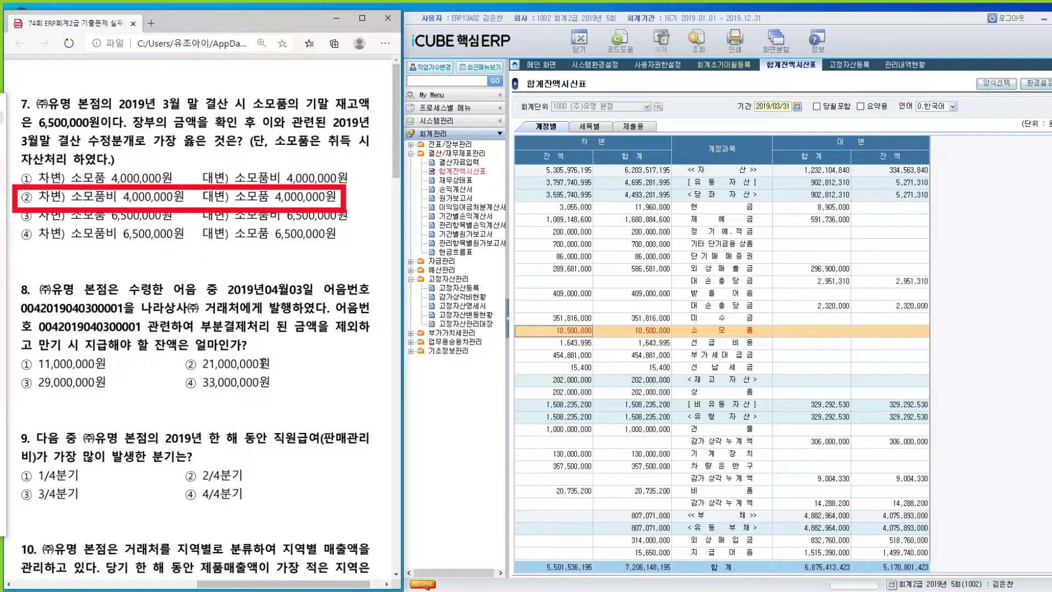
- Query 지급어음명세서 for question 8 by 4.수령일 from 2019/01/01 to 2019/12/31, and select the 나라상사(주) note issued on 2019/04/03
scroll(325, 152, down, 3)
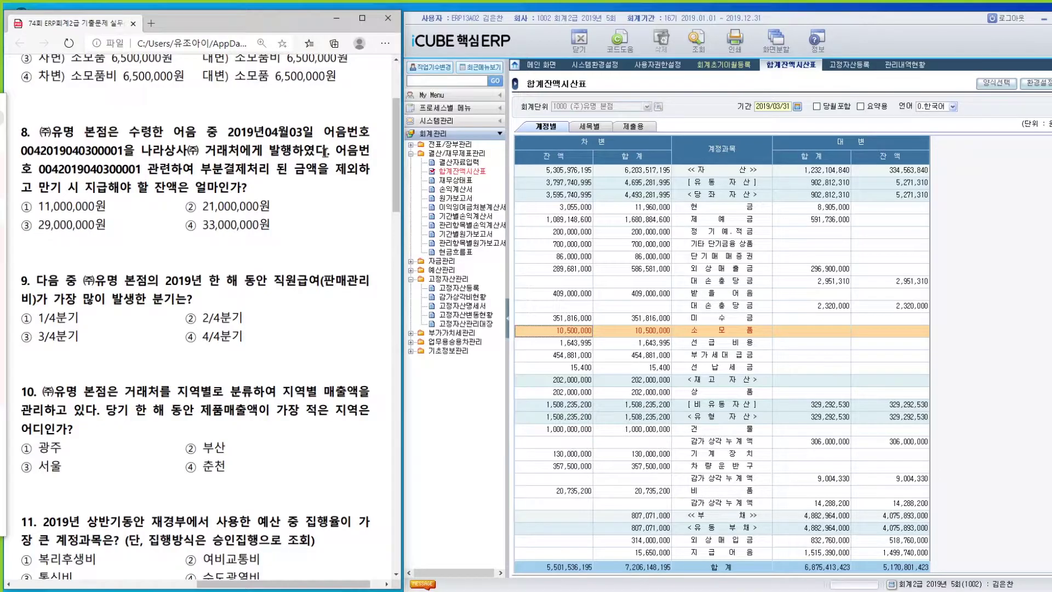
click(445, 263)
click(462, 332)
click(782, 125)
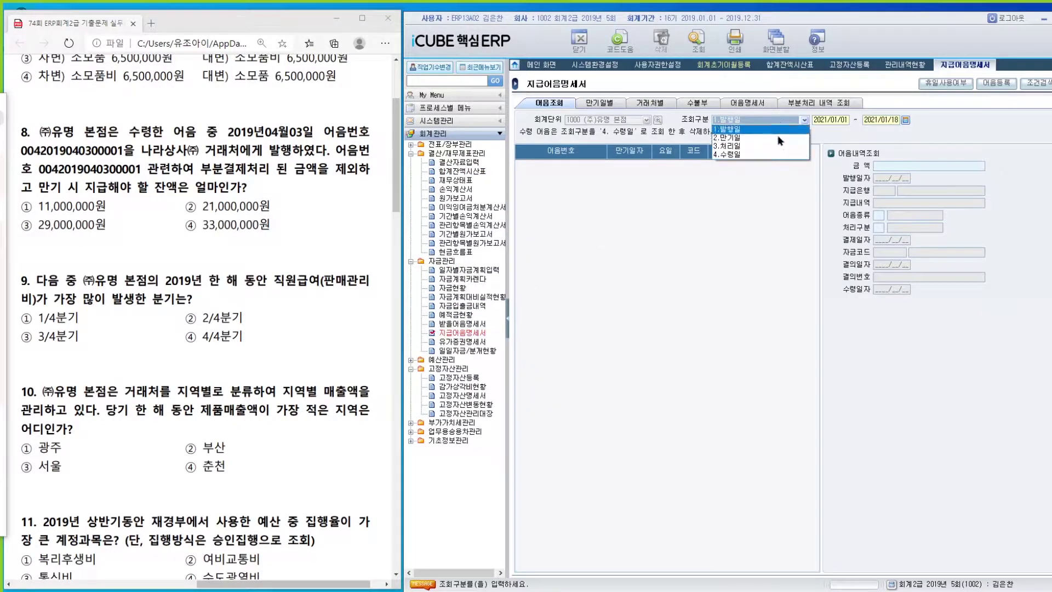
click(773, 155)
text(2019/01/01 ~ 2019/12/3)
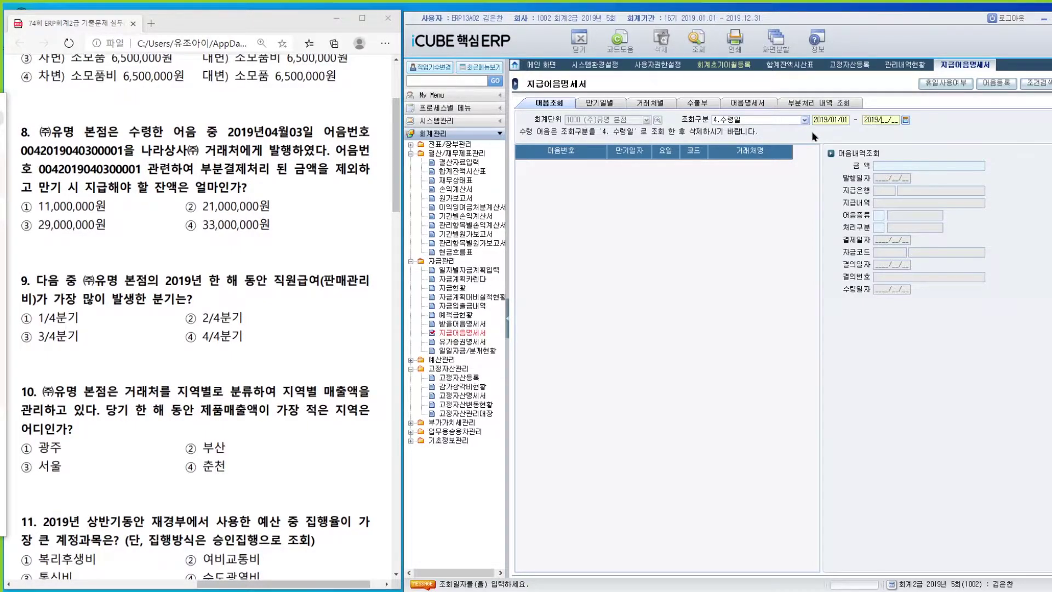
text(12/31)
key(Return)
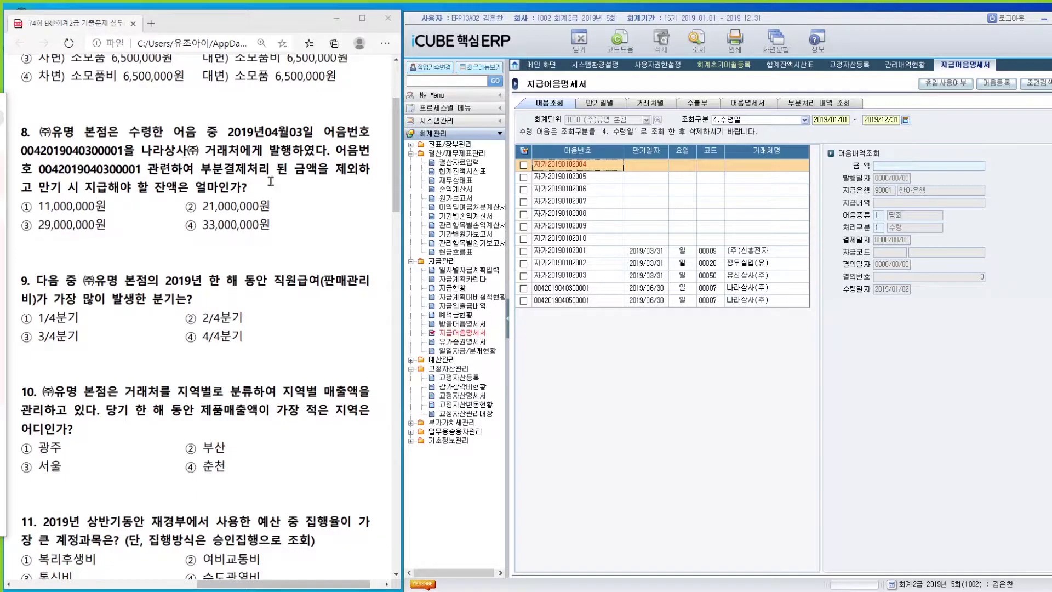
click(747, 299)
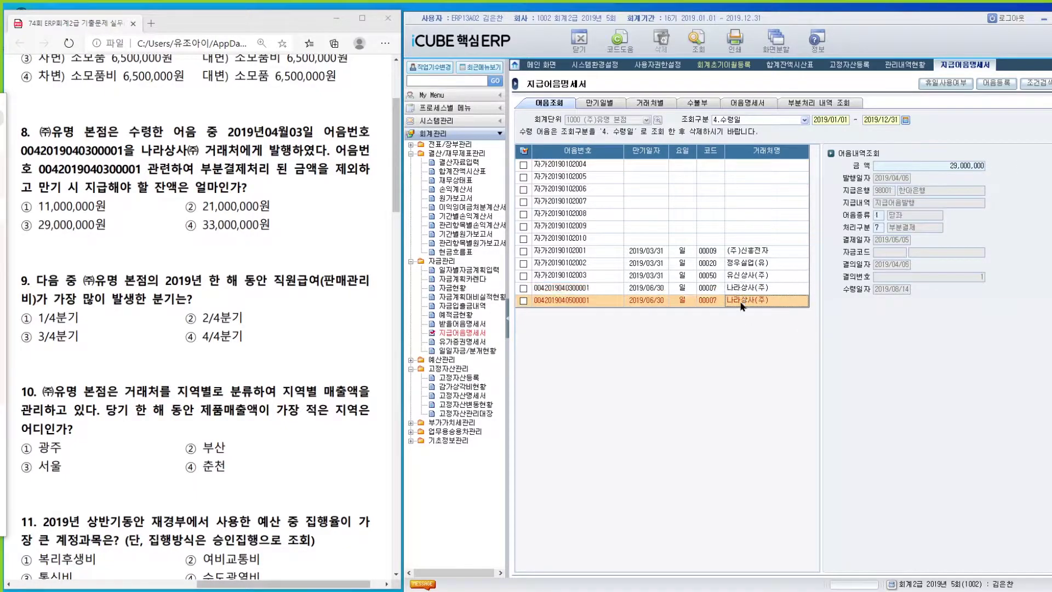
click(574, 291)
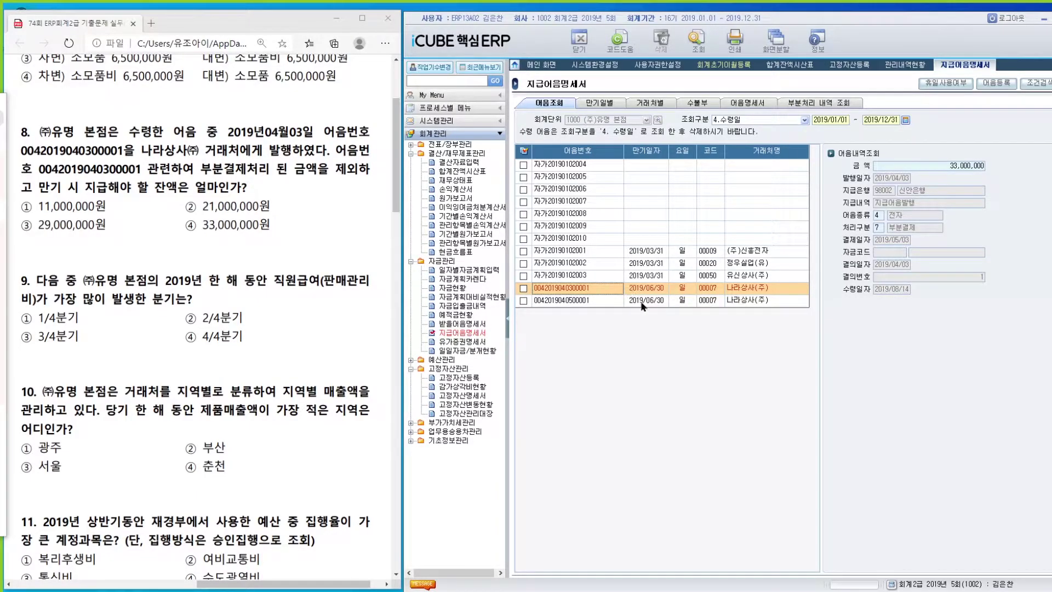
- Query 부분처리 내역 조회 by 2. 만기일 of 2019/06/30 for 00007 나라상사(주), and check the 만기금액 of the note issued on 2019/04/03
click(819, 103)
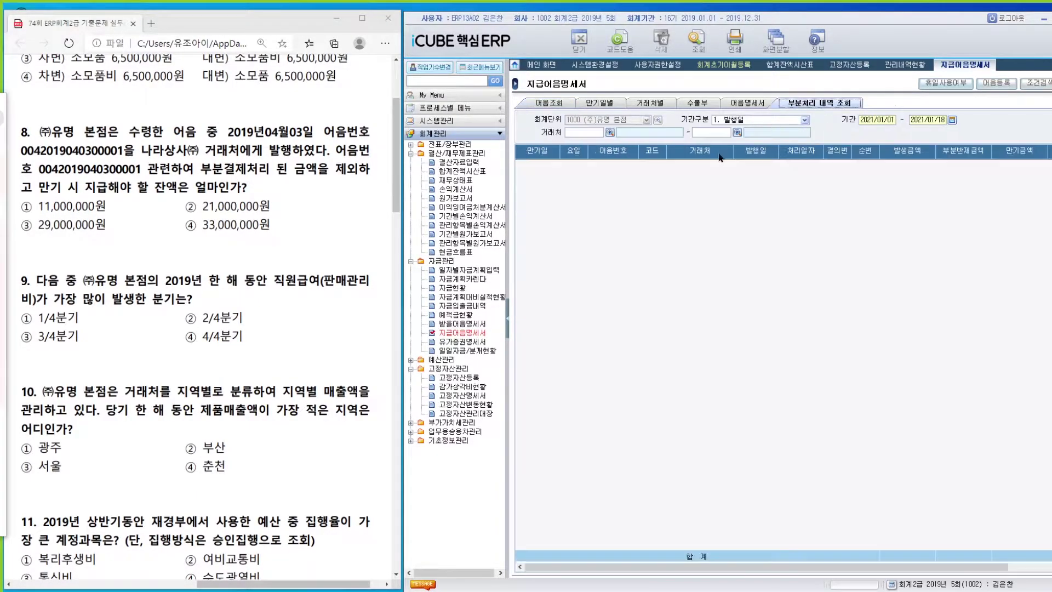
click(772, 120)
click(773, 138)
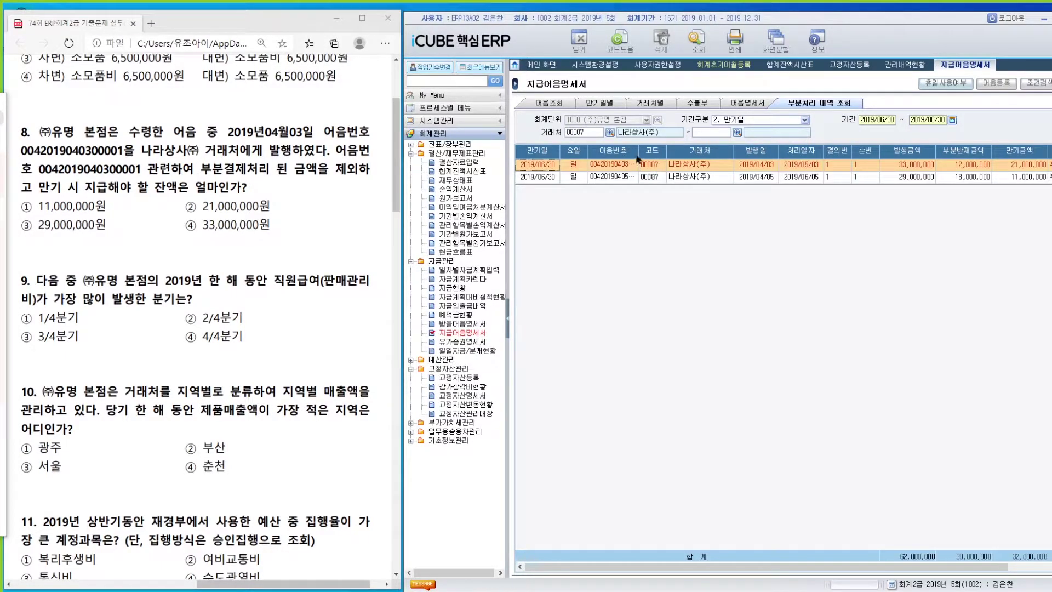
drag(638, 153, 684, 154)
click(640, 167)
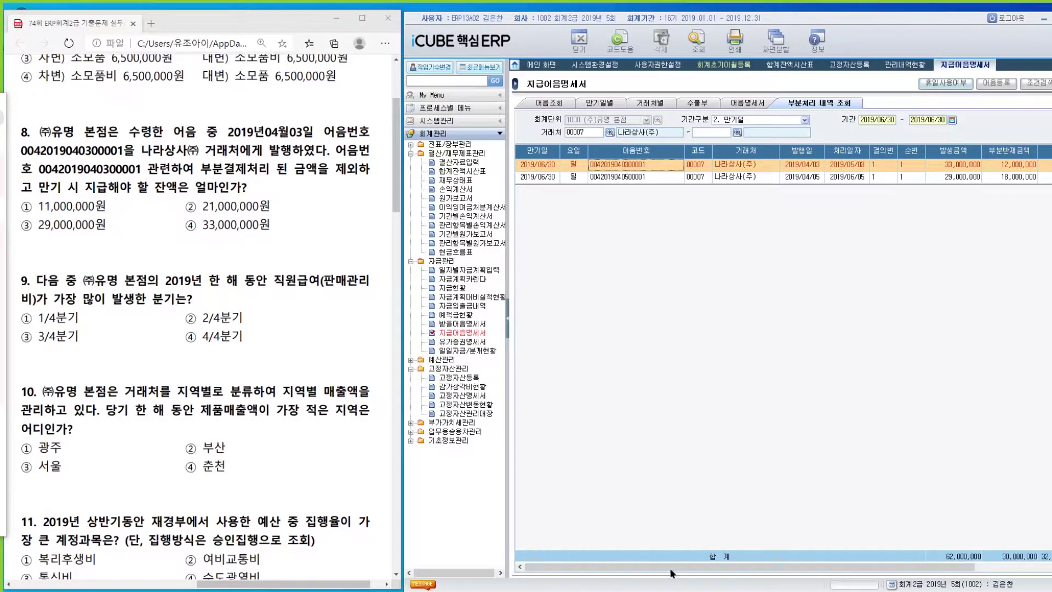
drag(674, 569, 760, 569)
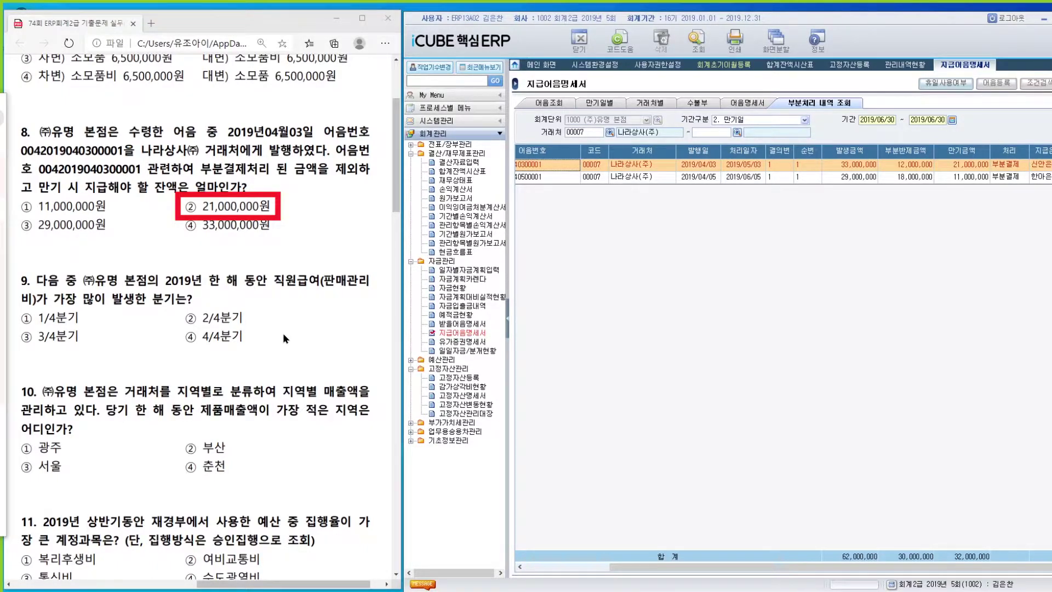
- Run the 분기별 기간별손익계산서 from 1/4분기 to 4/4분기 and compare the 직원급여 amounts for question 9
click(214, 280)
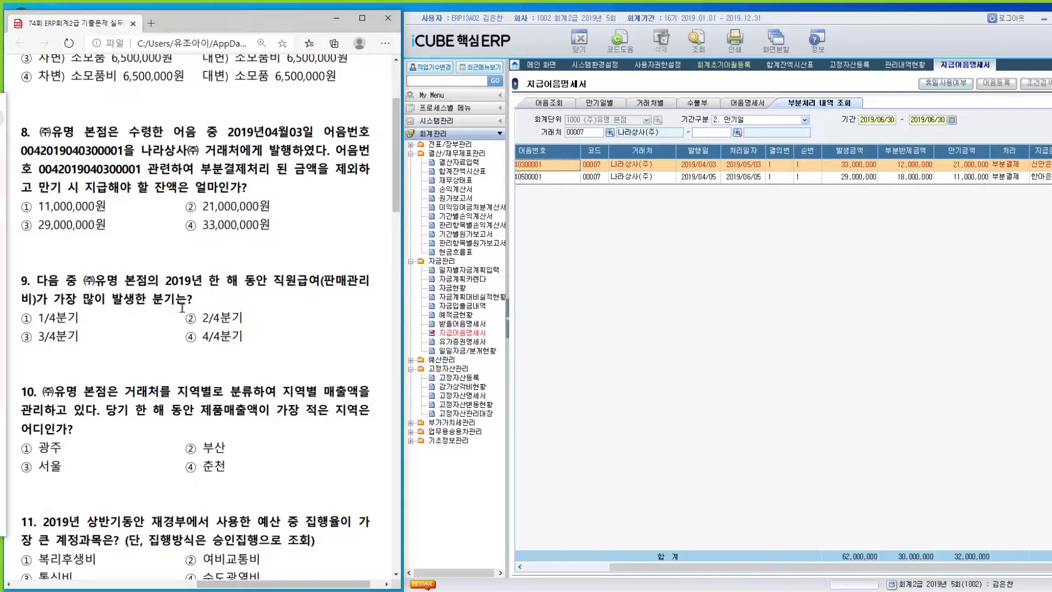
click(463, 217)
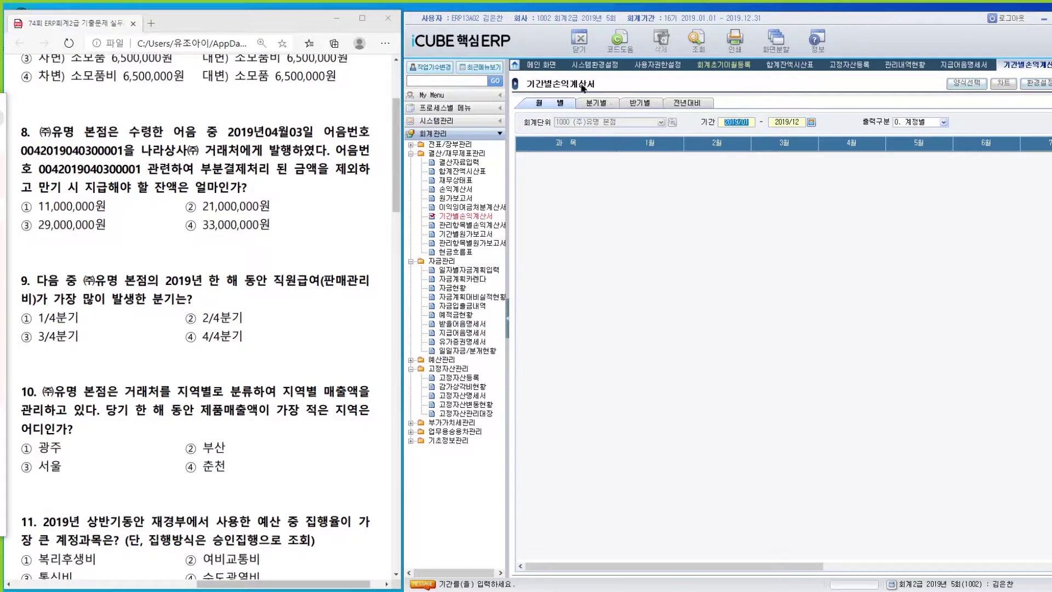
click(598, 104)
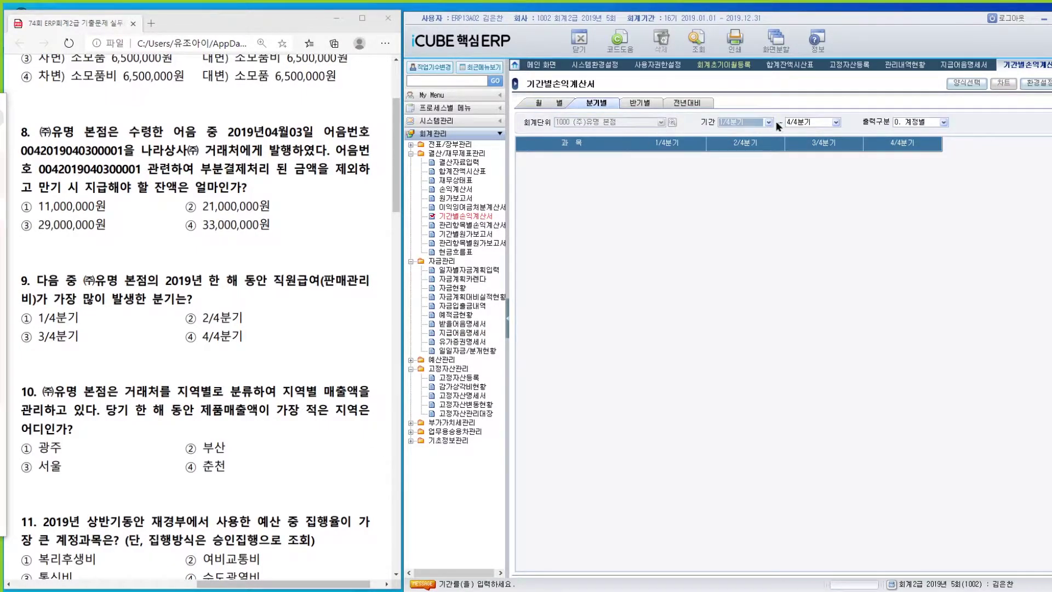
key(F12)
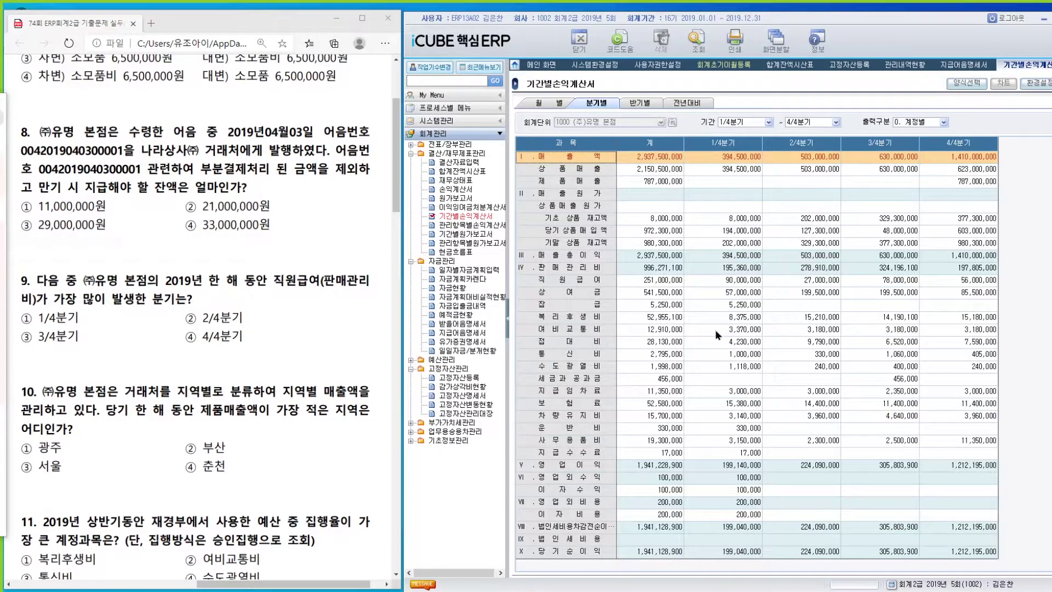
click(589, 281)
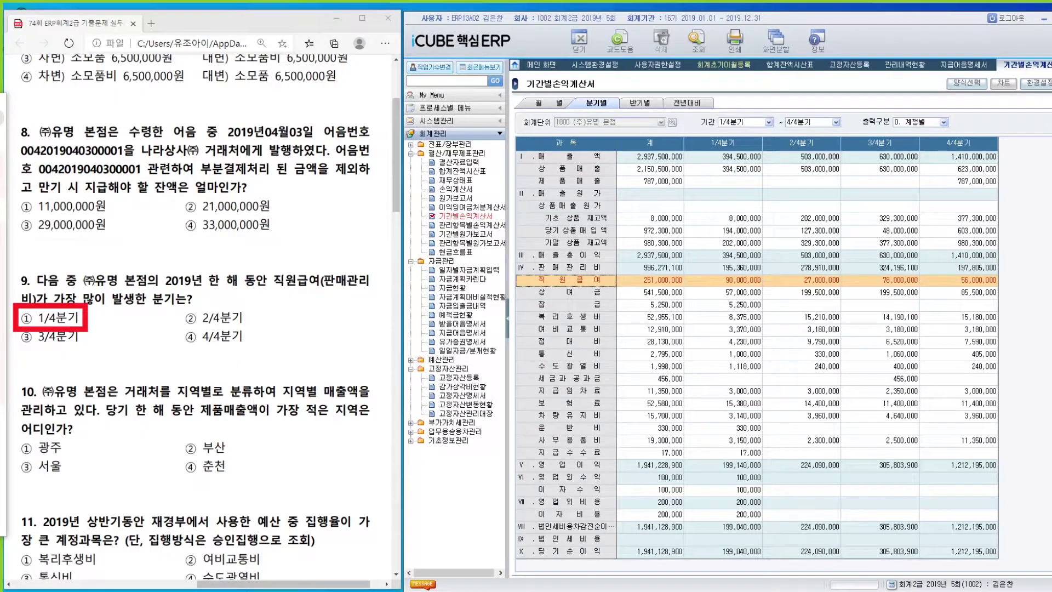
- Read question 10 and set the 거래처원장 balance query to account 40400 제품매출 for 2019/01/01 to 2019/12/31
scroll(202, 318, down, 6)
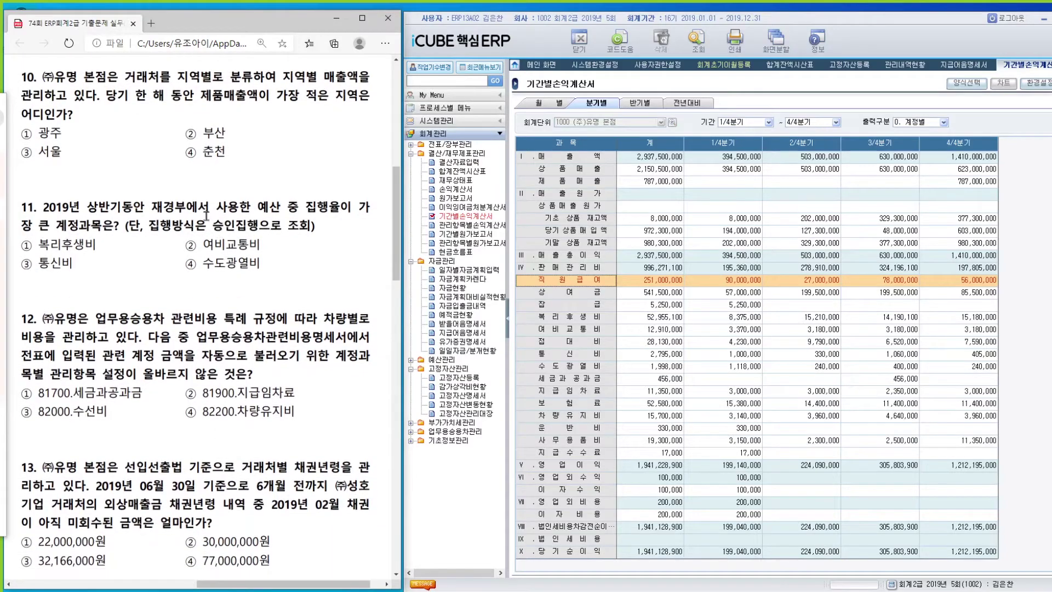
drag(126, 77, 158, 77)
click(155, 78)
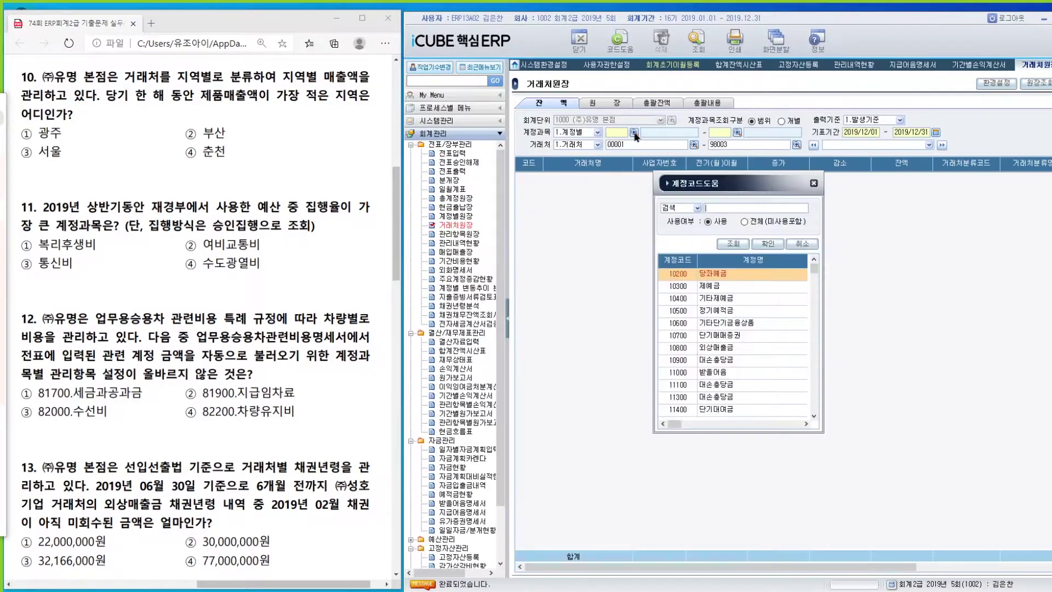
text(40400)
key(Return)
text(2019/01/01)
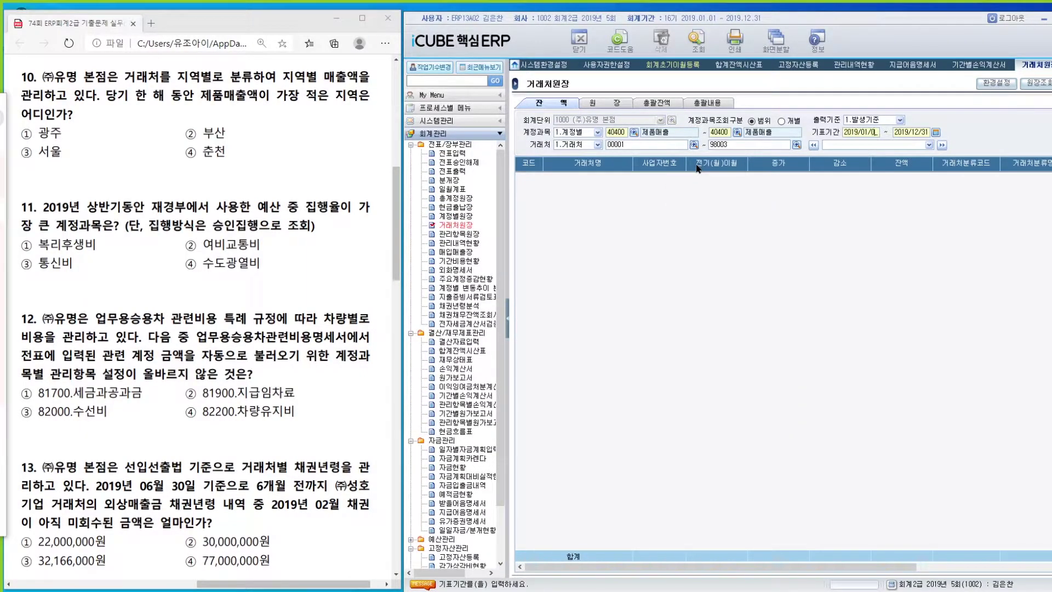
key(Return)
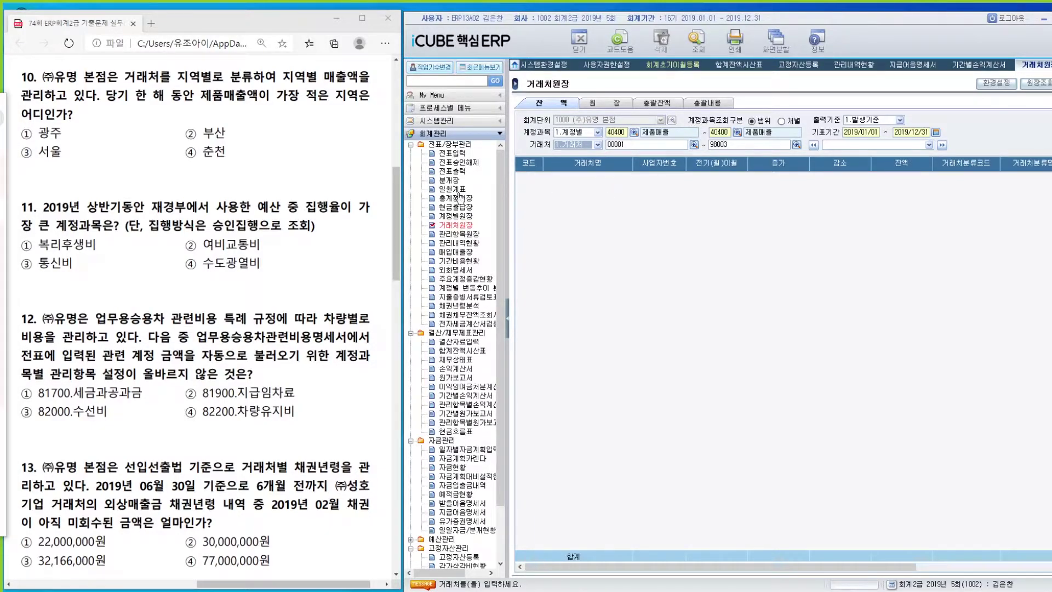
- Query the 거래처원장 by 2.거래처분류 for groups 1000 to 4000, and narrow it to group 1000 춘천 to check its 제품매출
click(597, 145)
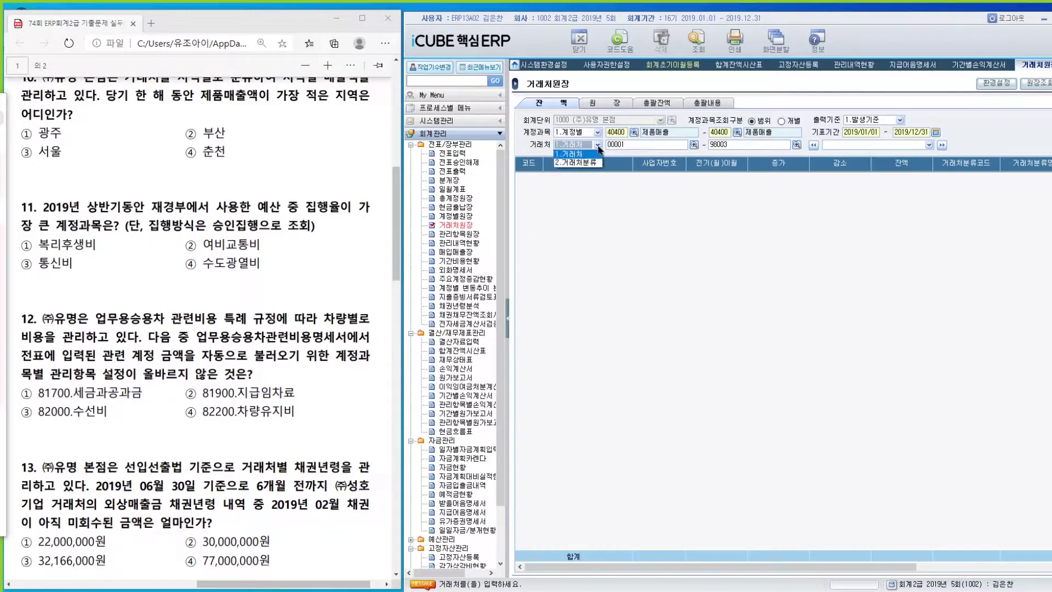
click(575, 163)
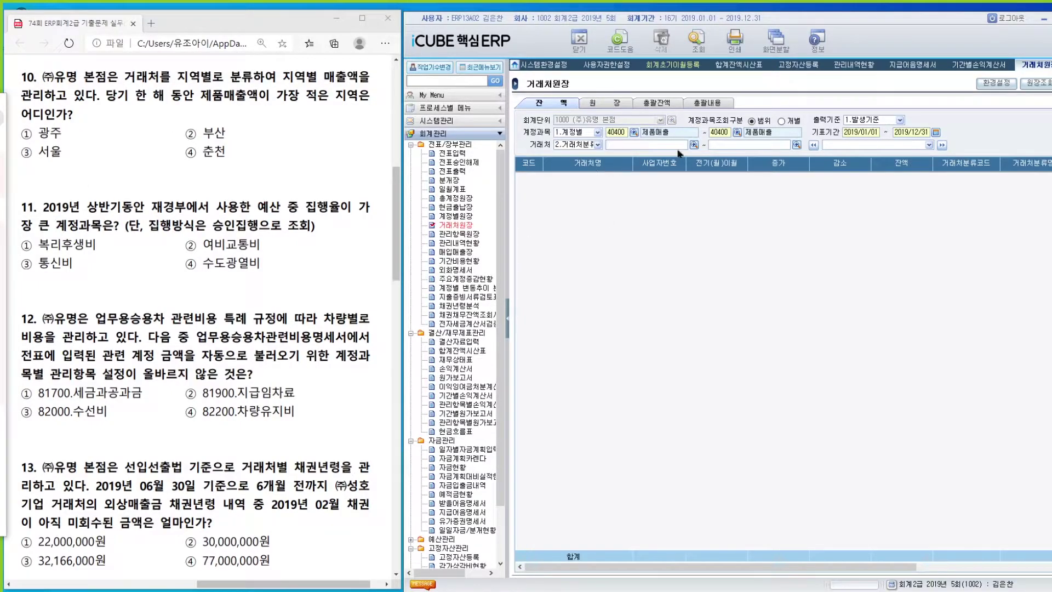
click(796, 145)
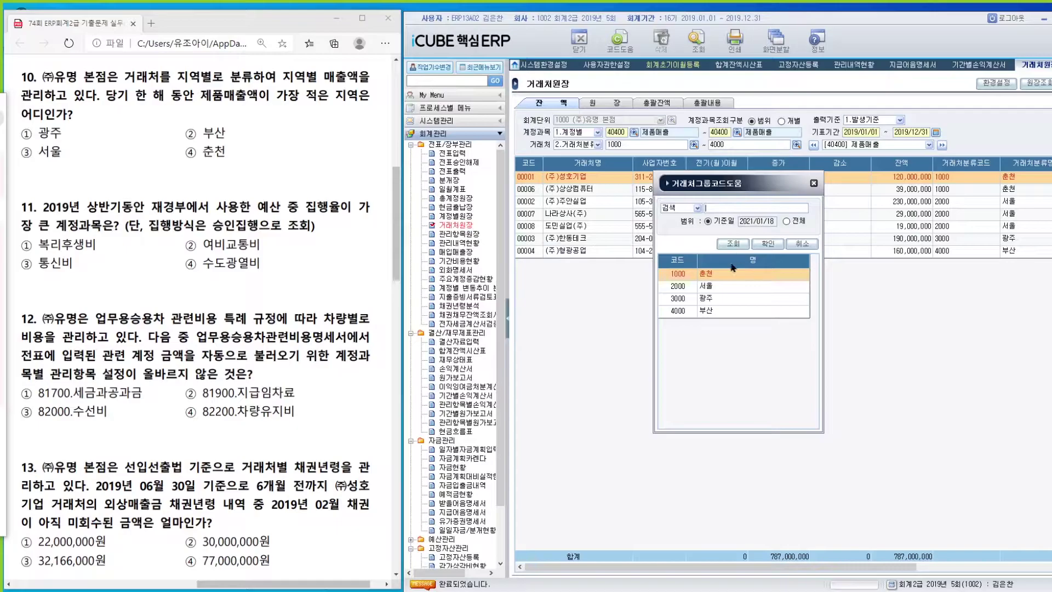
double_click(720, 272)
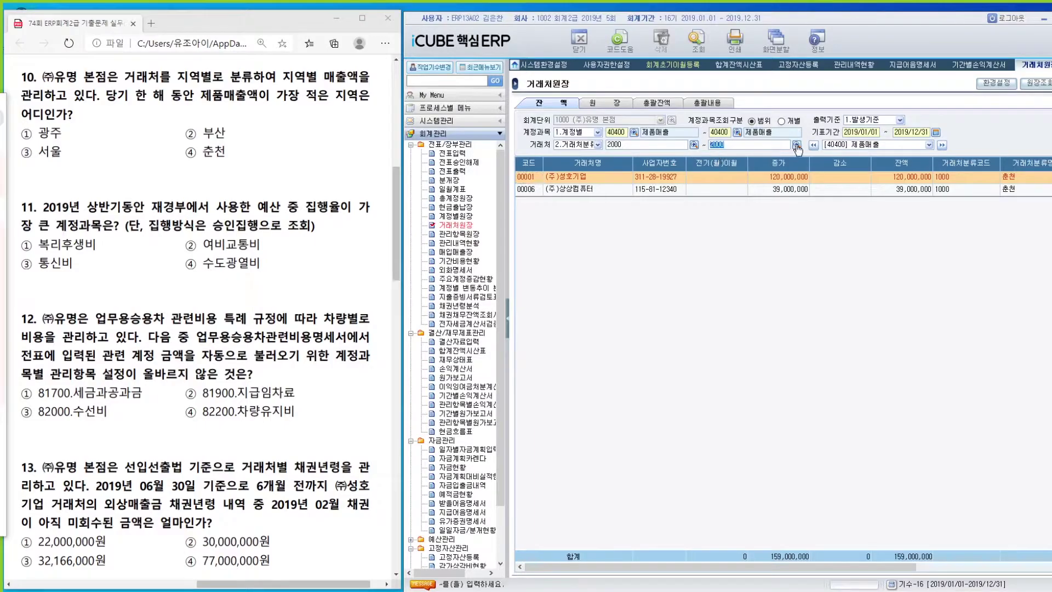
- Query the 거래처원장 for 거래처분류 groups 2000, 3000 and 4000 one at a time to check each region's 제품매출
click(796, 147)
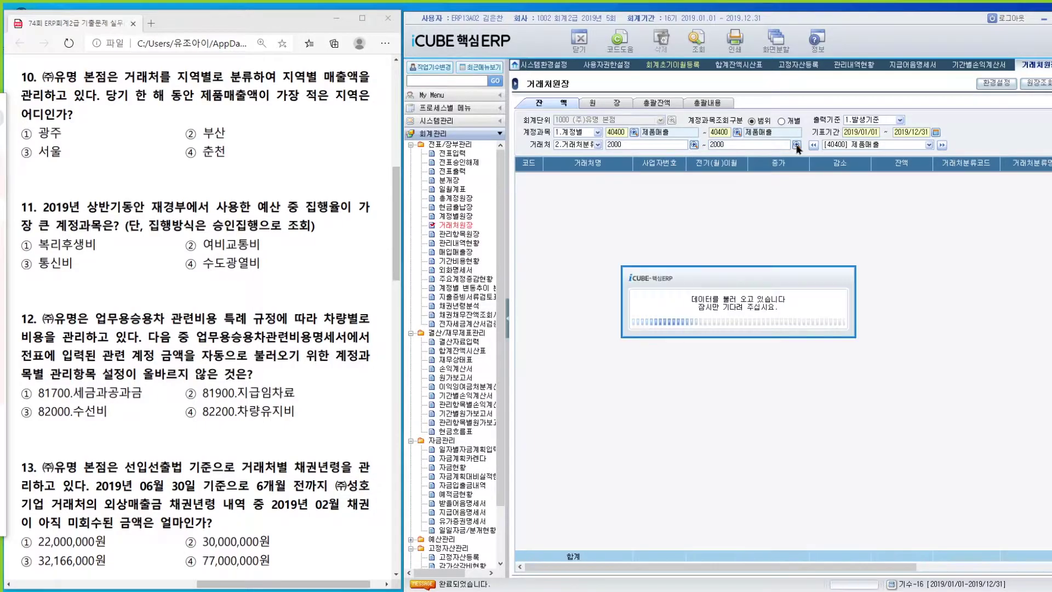
click(695, 146)
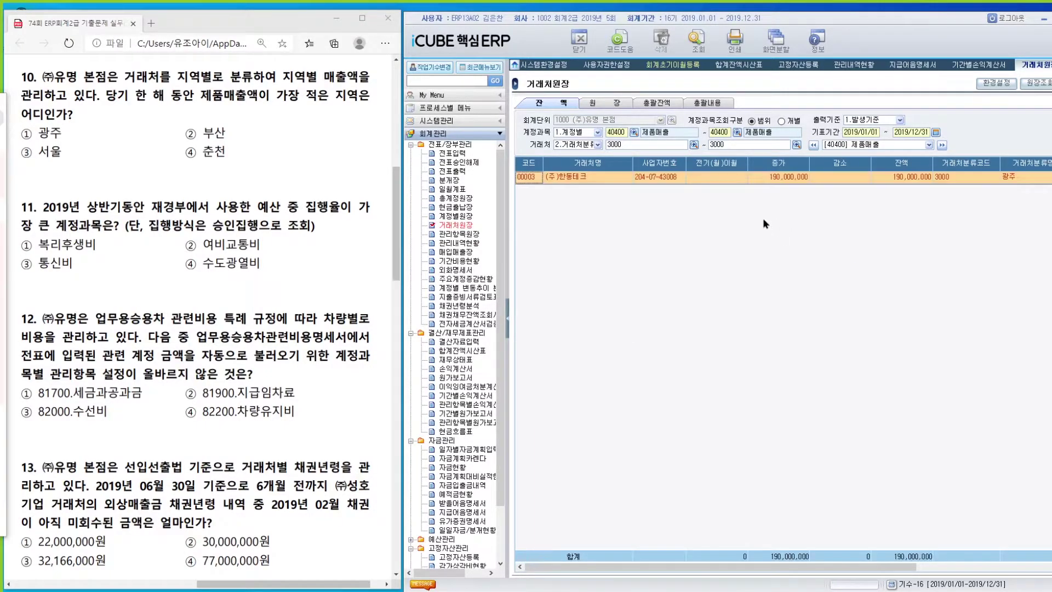
click(796, 145)
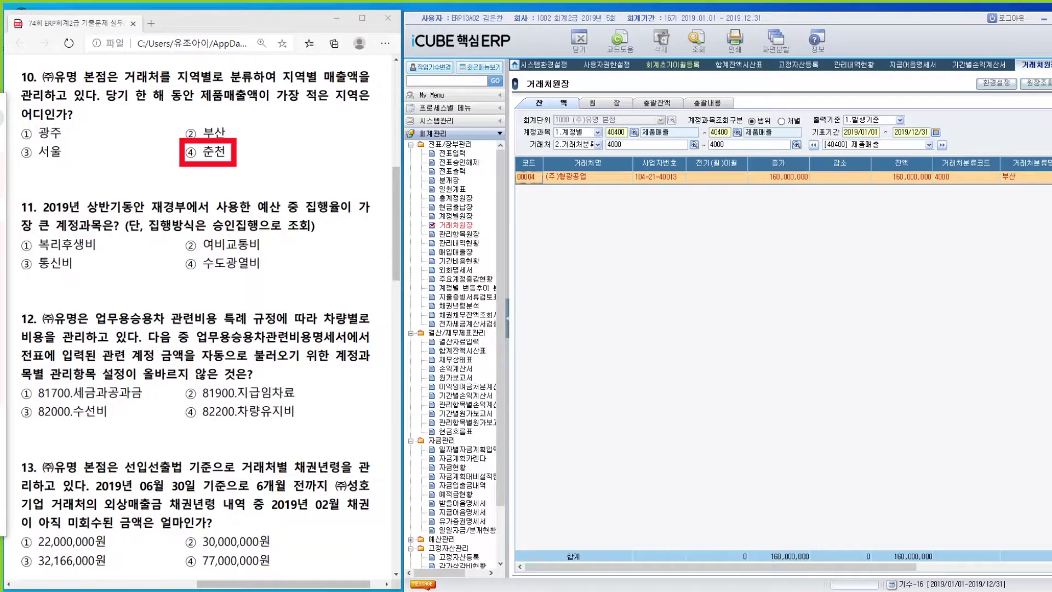
- Query the 부서별 예산실적현황 of 1001 재경부 for 2019/01 to 2019/06 with 집행방식 2. 승인집행 for question 11
click(317, 379)
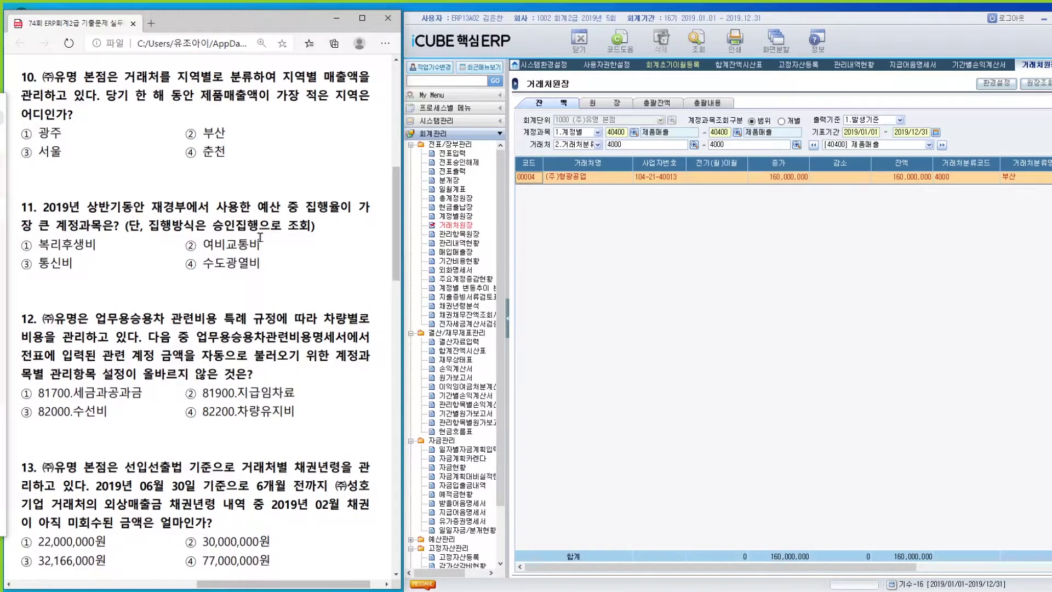
click(411, 145)
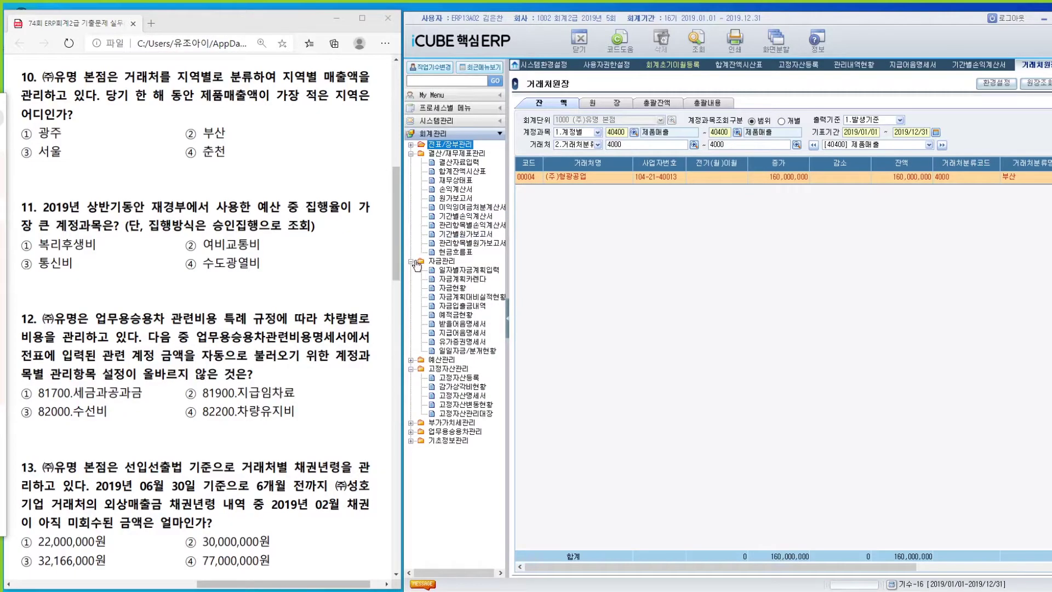
click(459, 216)
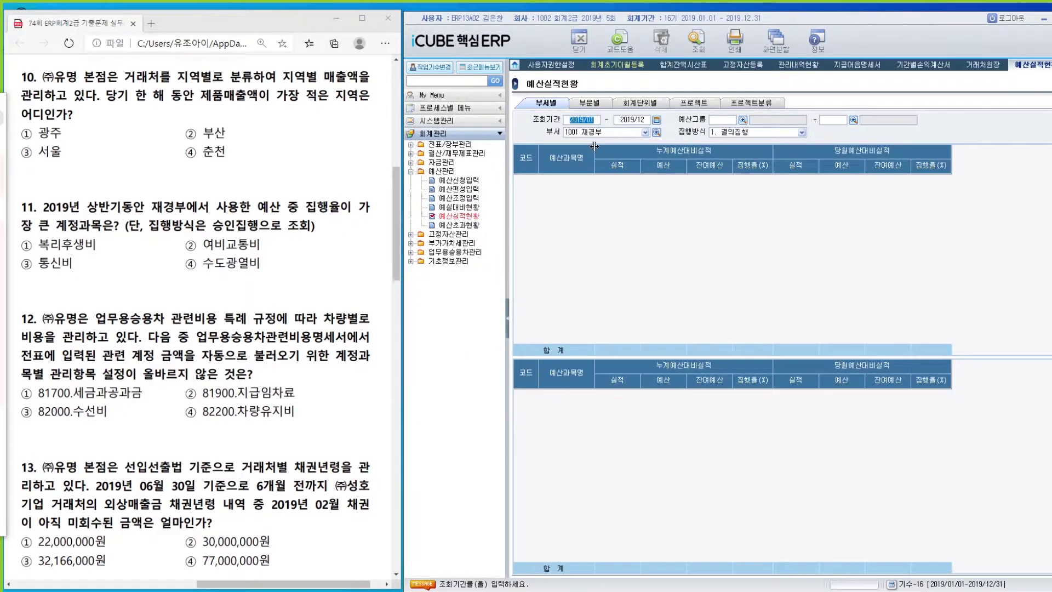
key(Return)
text(201906)
key(Return)
key(Return)
key(Return)
key(Return)
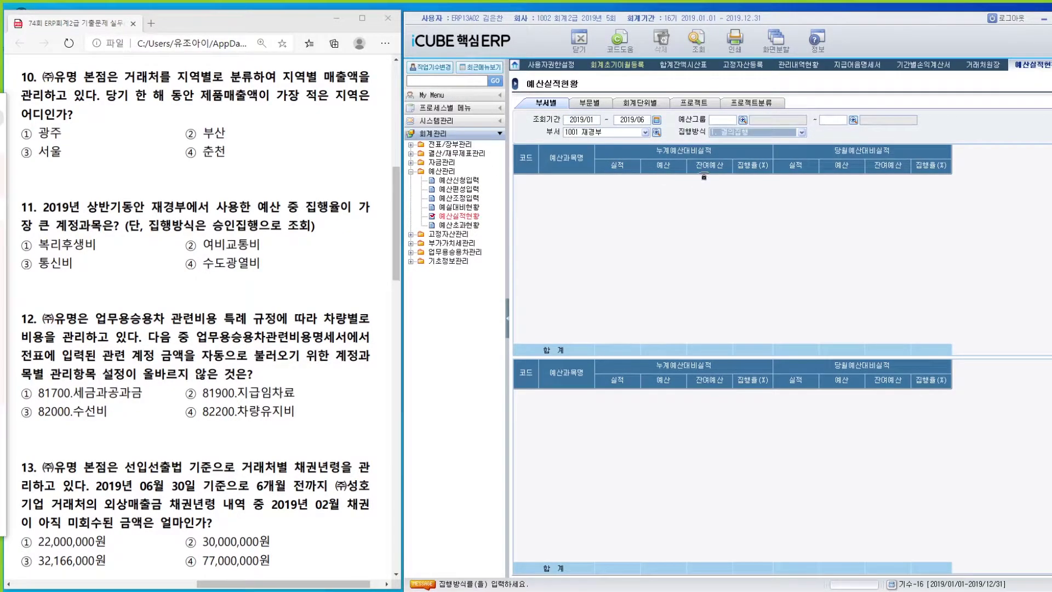
key(2)
key(Return)
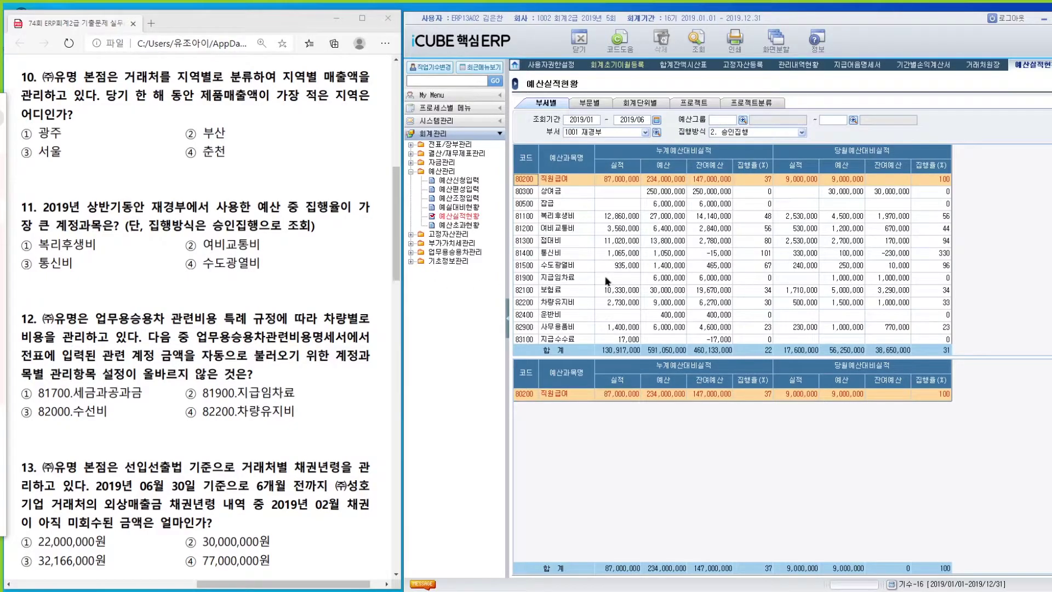
- Compare the 누계예산대비실적 집행률 of 복리후생비, 여비교통비, 통신비 and 수도광열비 for question 11
click(756, 220)
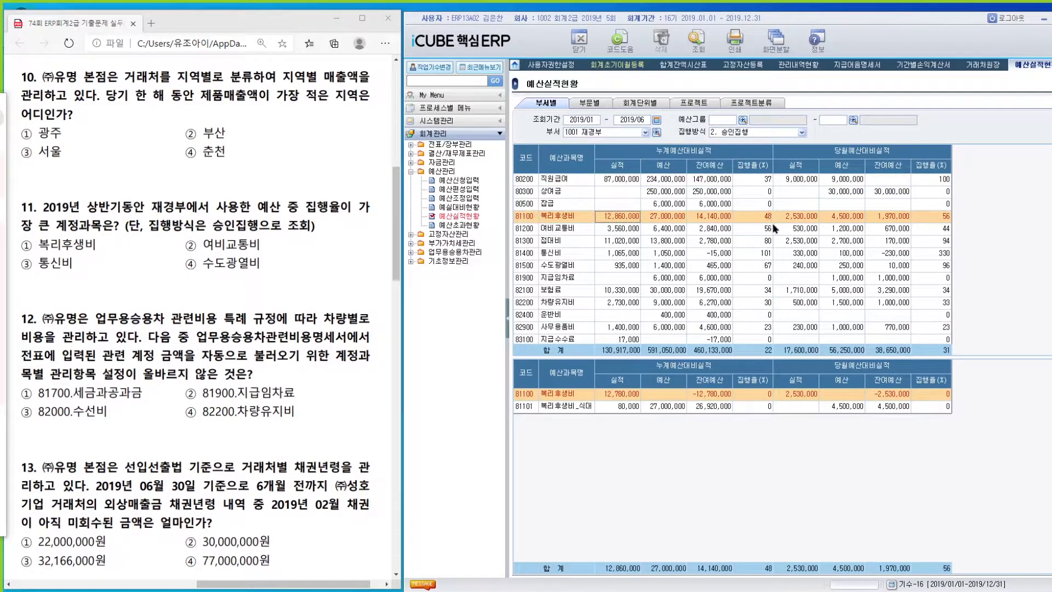
click(593, 231)
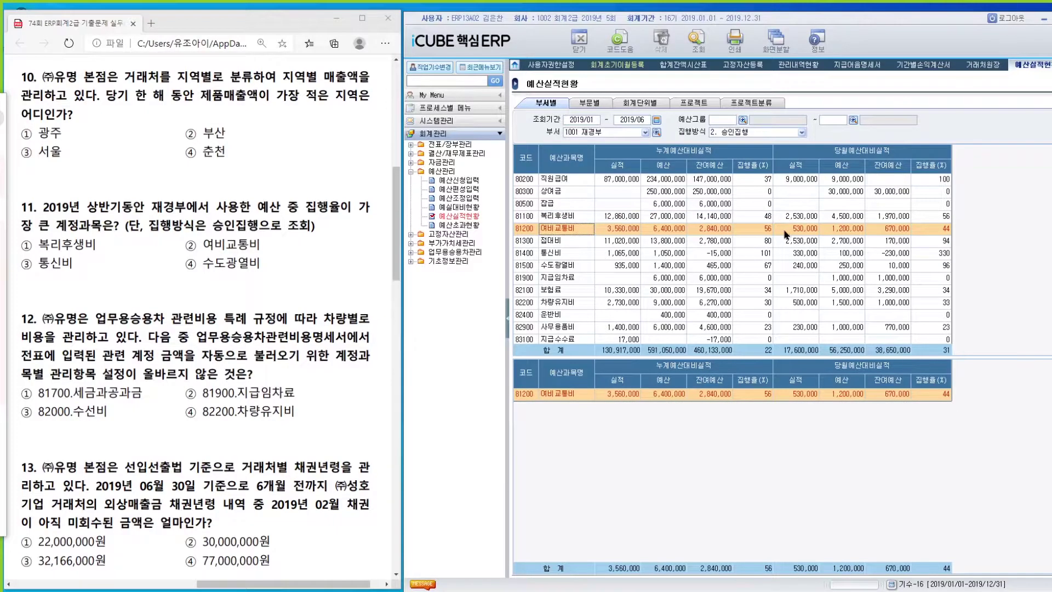
click(573, 255)
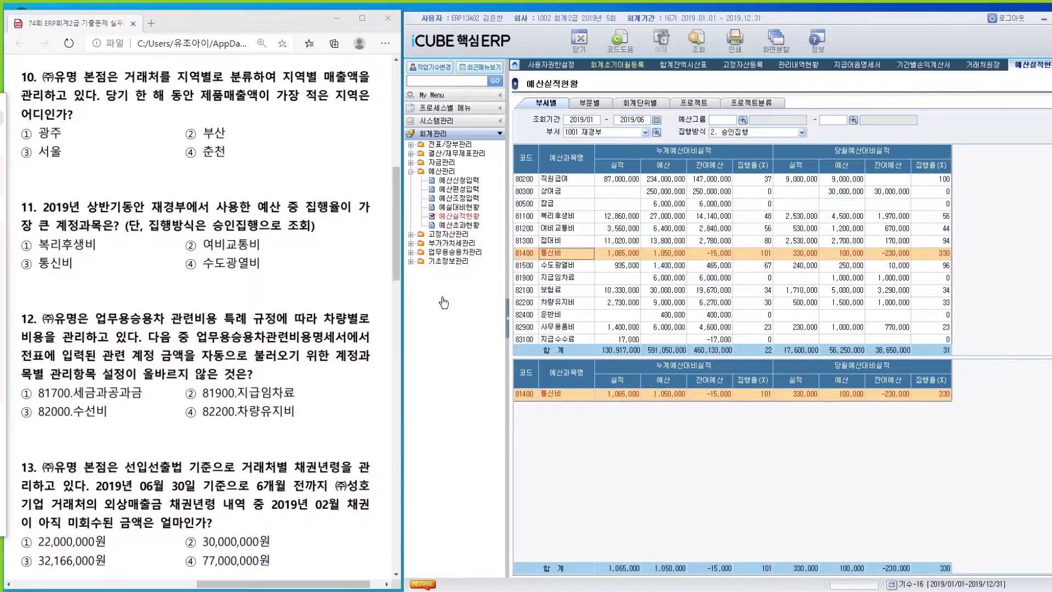
click(567, 266)
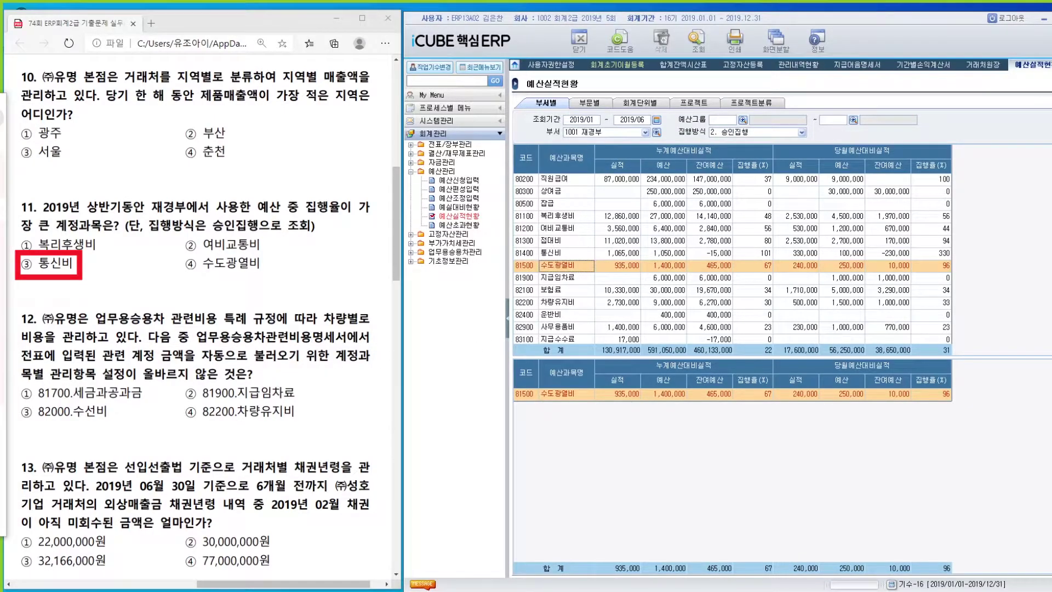
- Read question 12 about the 계정과목별 관리항목 설정 and open 계정과목등록 under 기초정보관리
scroll(305, 258, down, 2)
drag(336, 252, 127, 273)
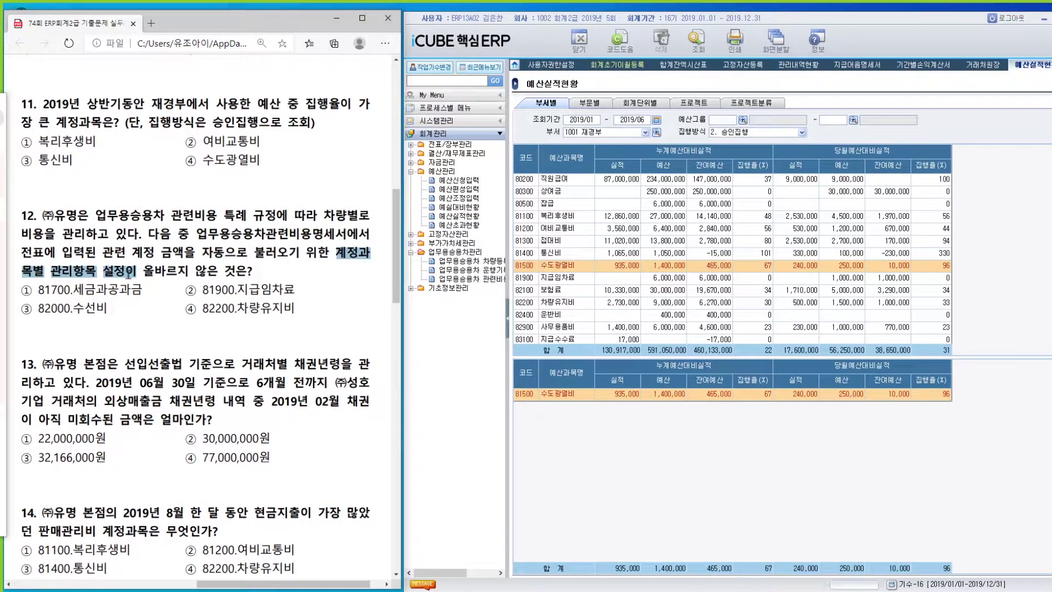
click(128, 273)
click(439, 252)
click(411, 260)
click(457, 269)
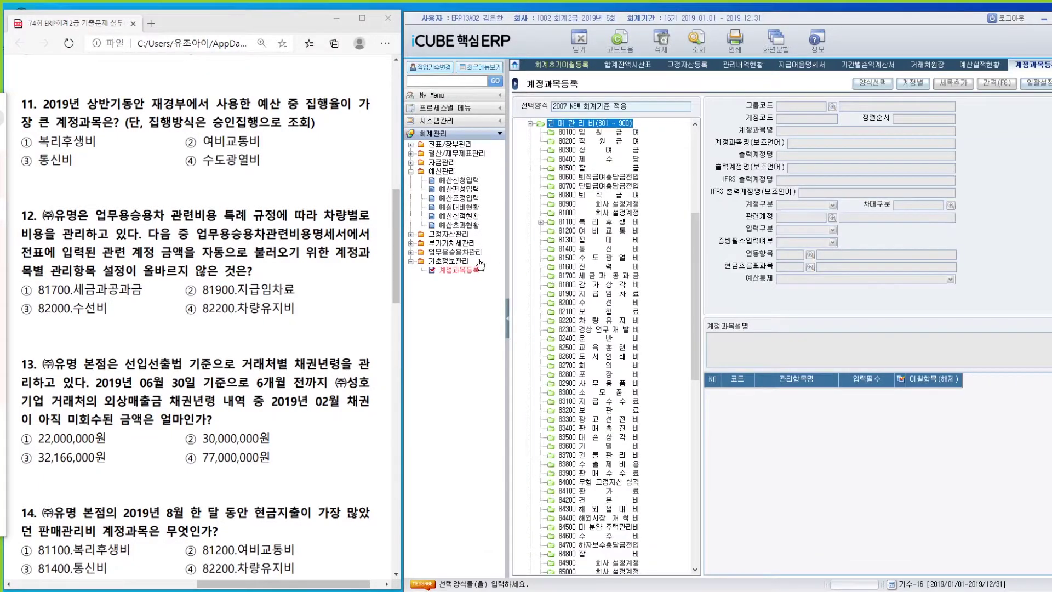
- Check the 관리항목 of 81700 세금과공과금, 81900 지급임차료, 82000 수선비 and 82200 차량유지비 for a 업무용승용차 entry
click(579, 276)
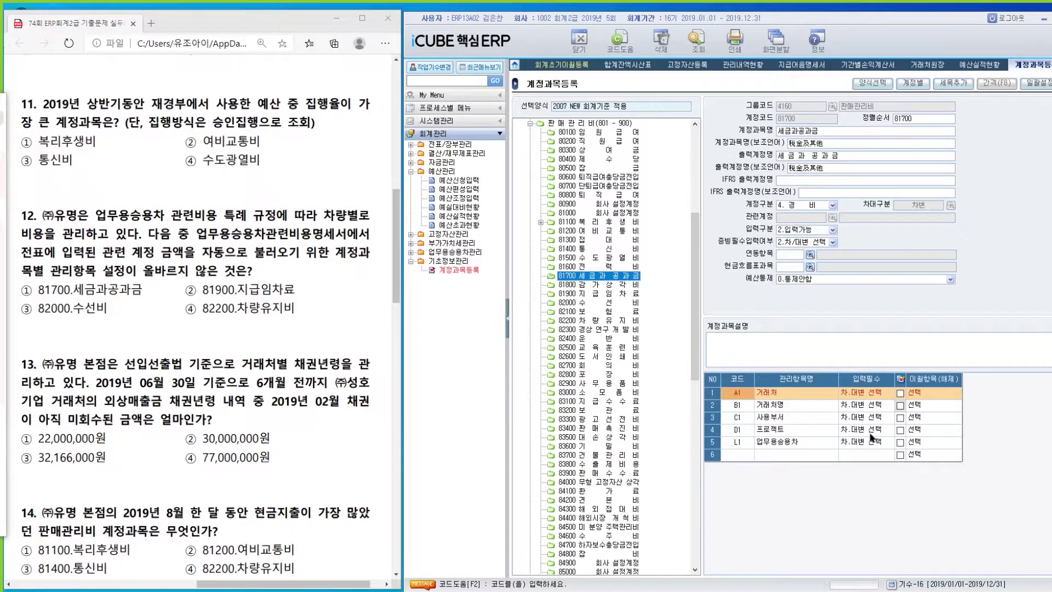
click(588, 295)
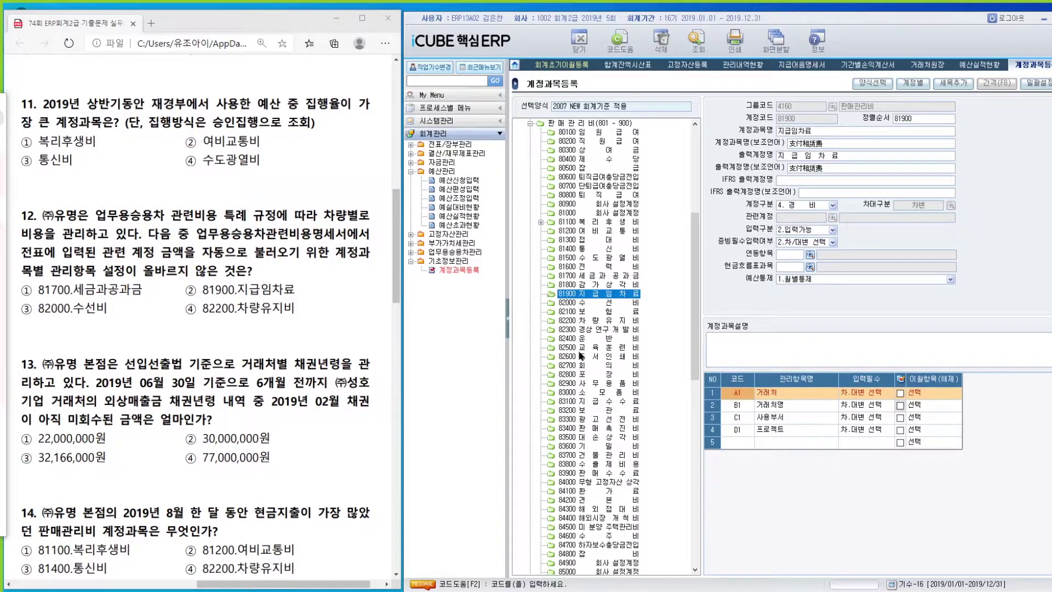
click(594, 302)
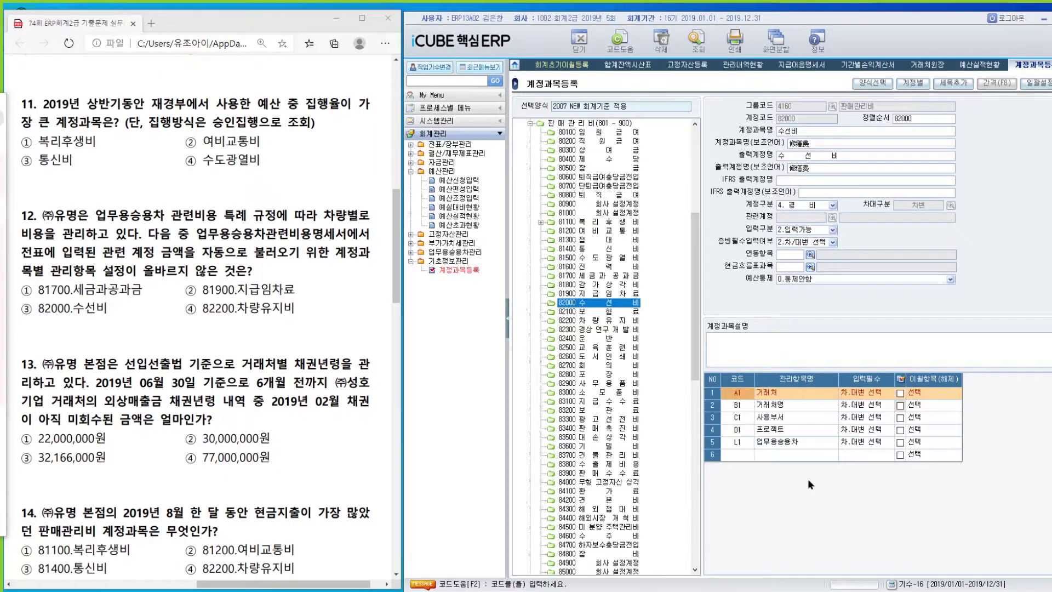
click(596, 321)
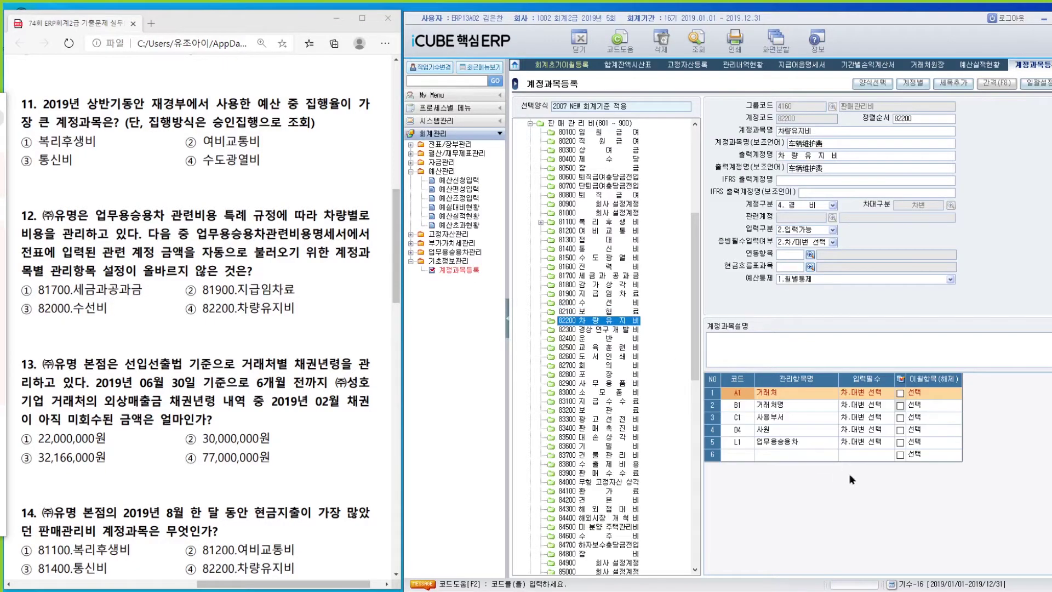
click(603, 294)
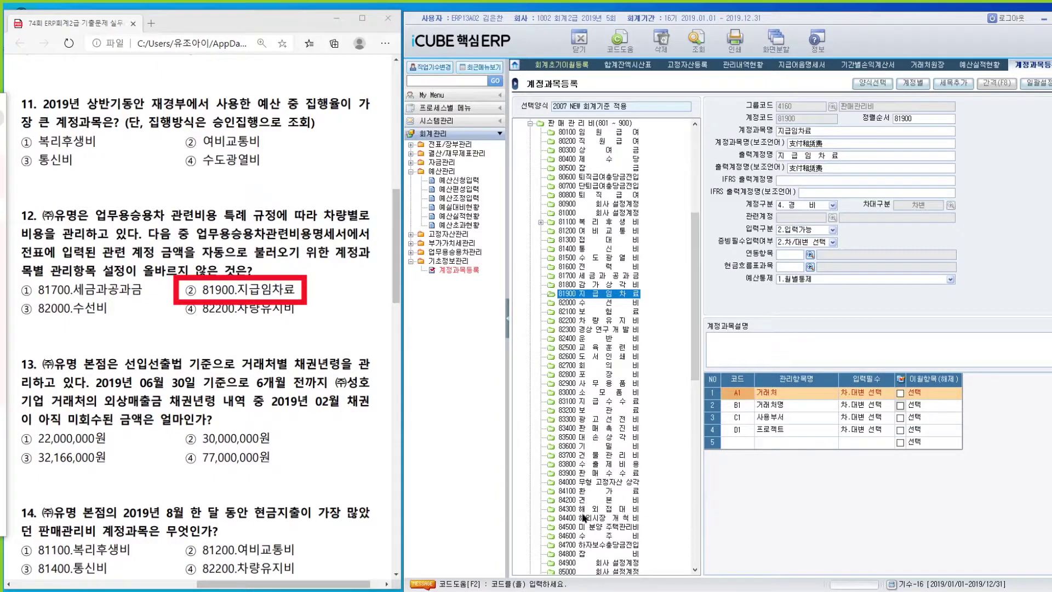
- Read question 13 about 채권년령 and open the 채권년령분석 report
scroll(192, 501, down, 4)
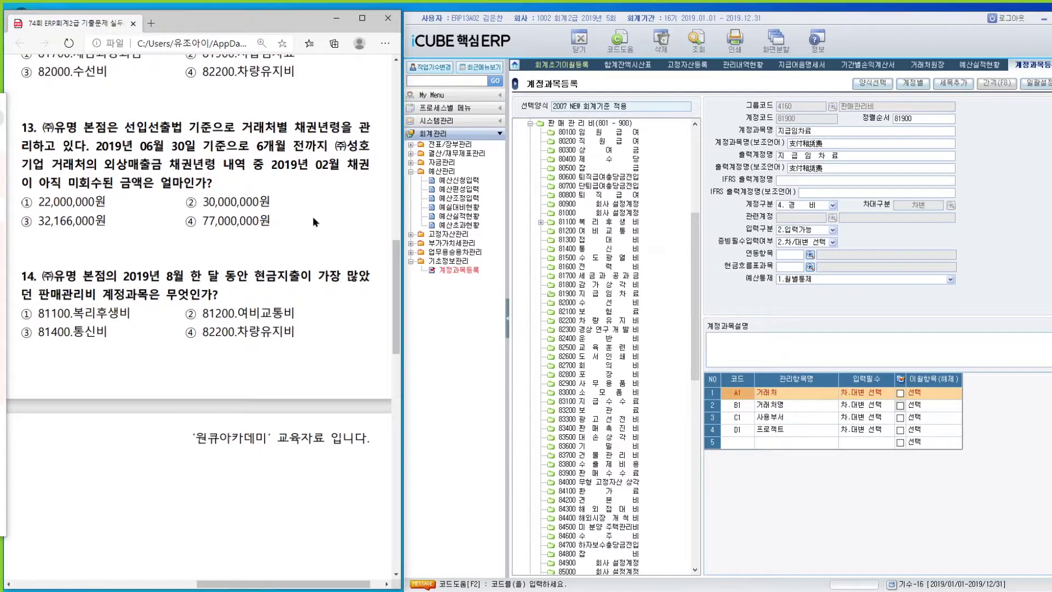
key(ctrl+2)
drag(295, 128, 340, 128)
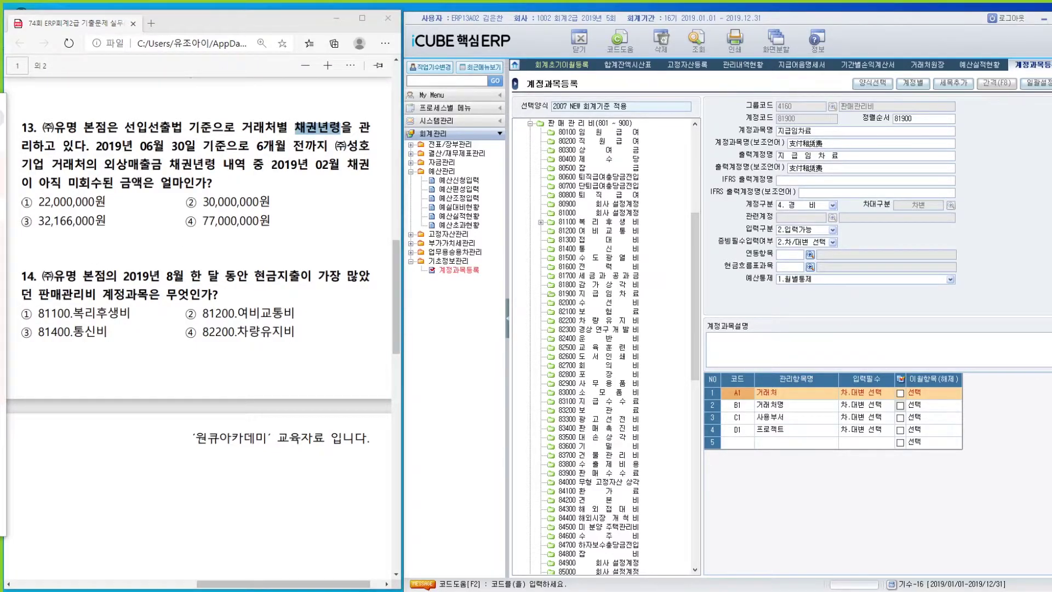
click(449, 144)
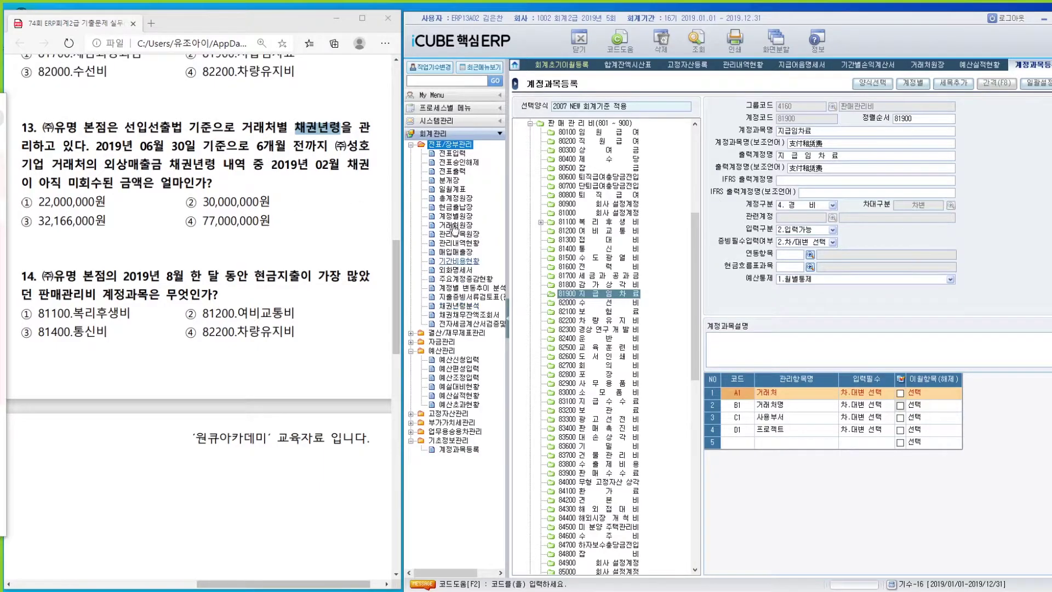
click(458, 305)
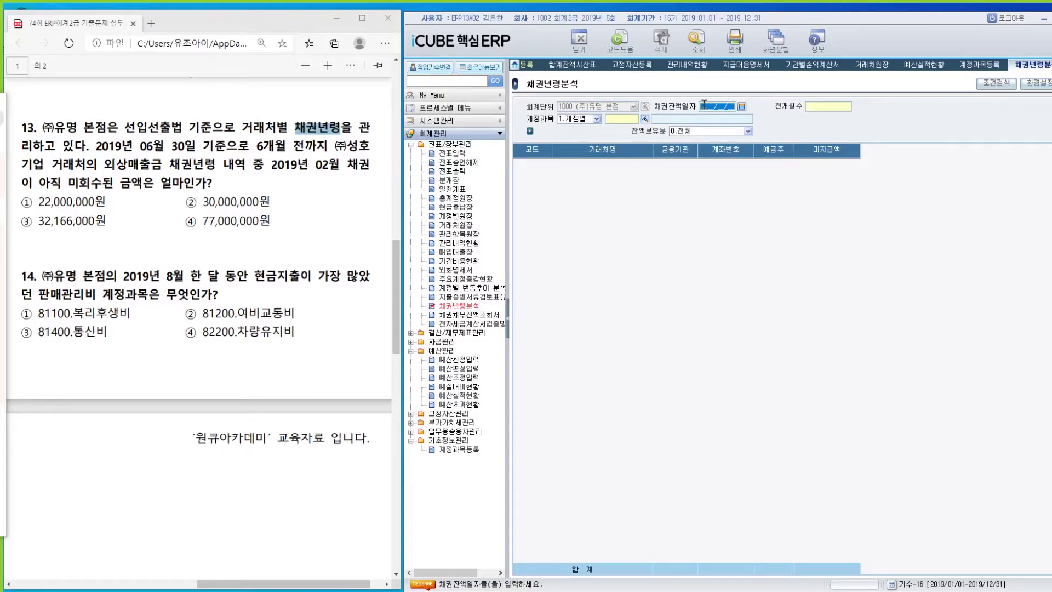
- Run the 채권년령분석 with 채권잔액일자 2019/06/30, 전개월수 6 and account 10800 외상매출금
text(2019/06/30)
key(Return)
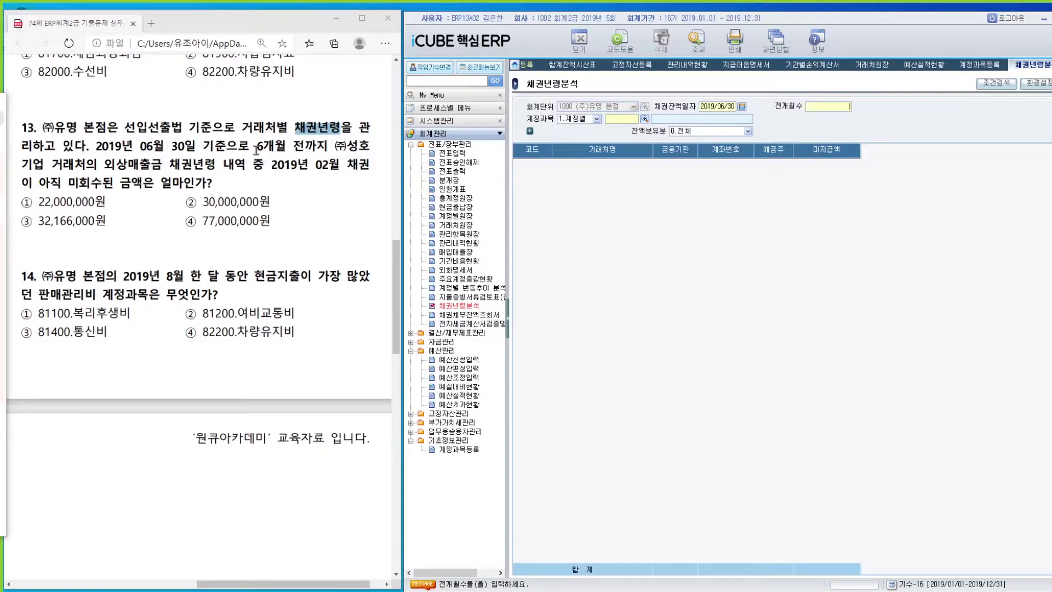
text(6)
key(Return)
click(627, 118)
text(10800)
key(Return)
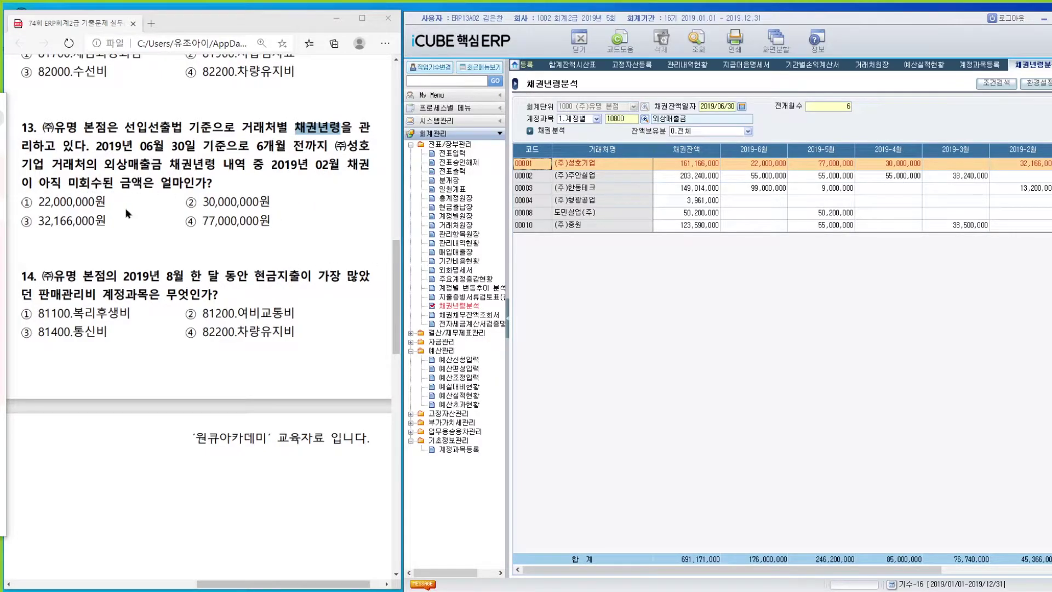
- Check the 2019-2월 uncollected 외상매출금 of (주)성호기업 for question 13
drag(608, 573, 625, 543)
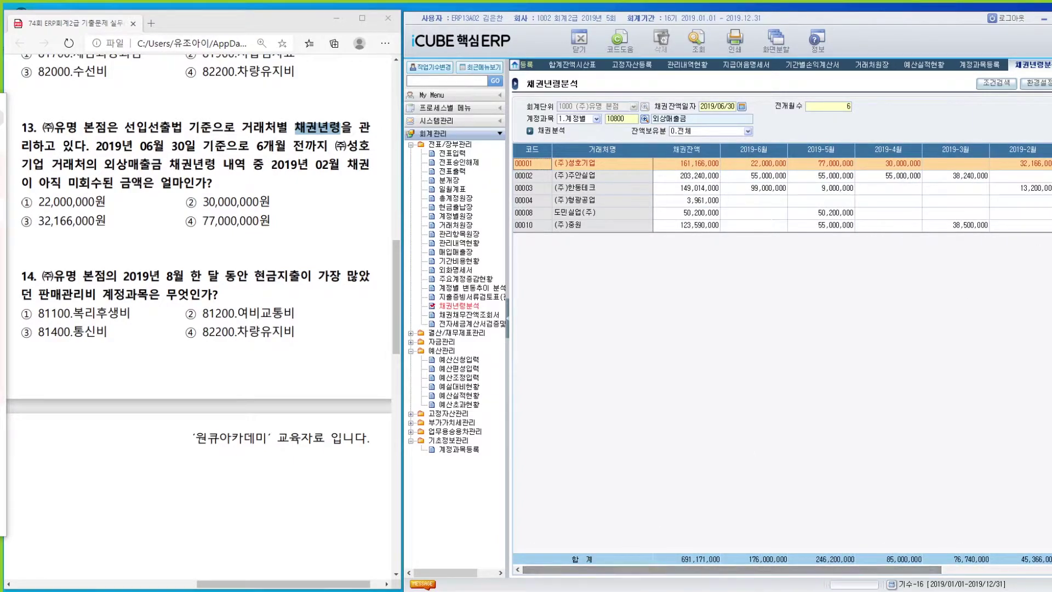
click(1024, 164)
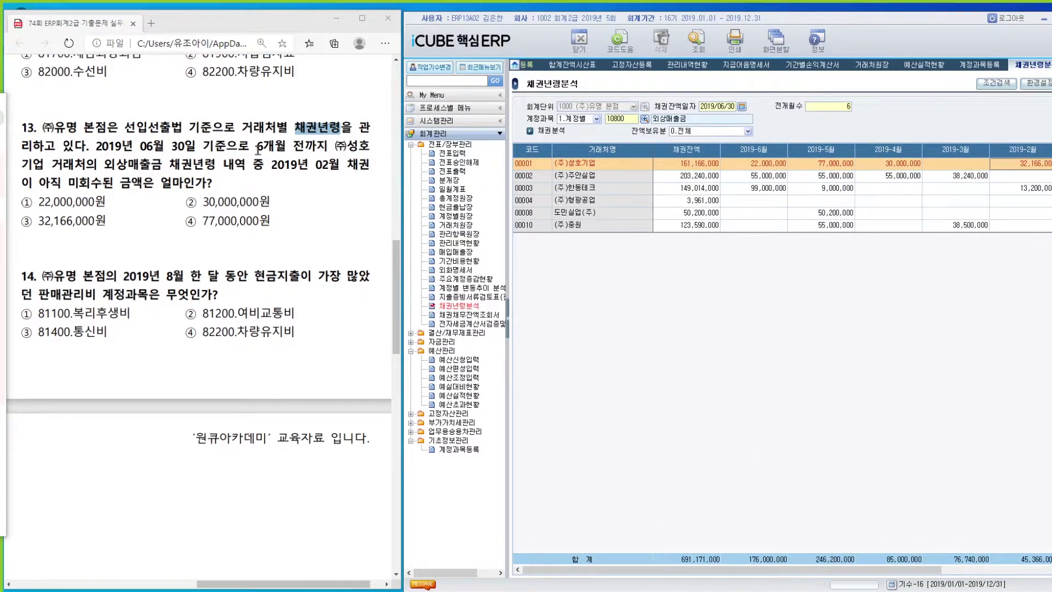
click(575, 165)
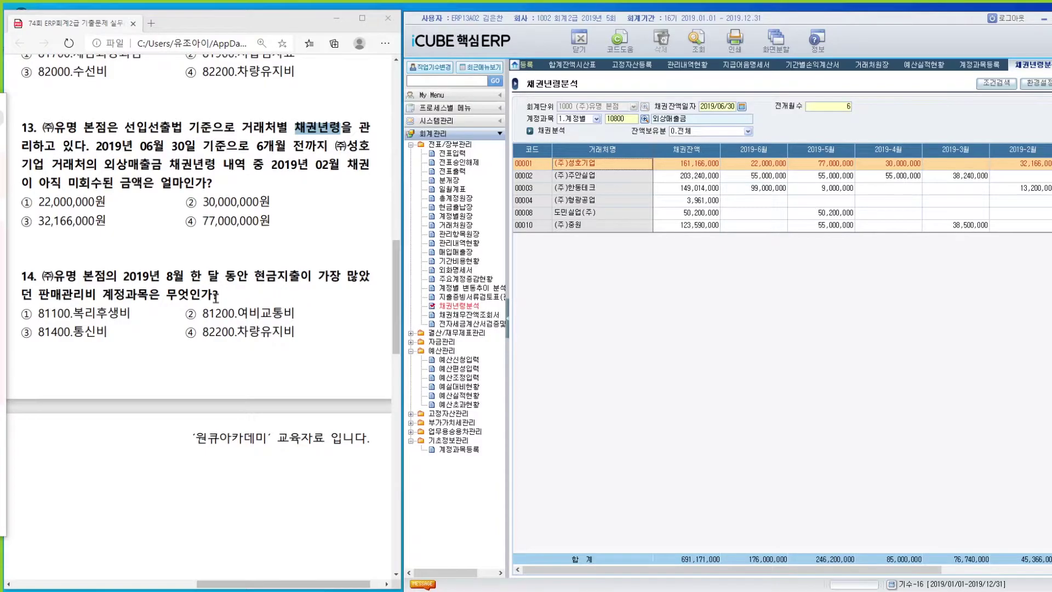
- Query the 일계표 for 2019/08/01 to 2019/08/31 and compare the 판매관리비 accounts' 차변 현금 amounts for question 14
click(452, 189)
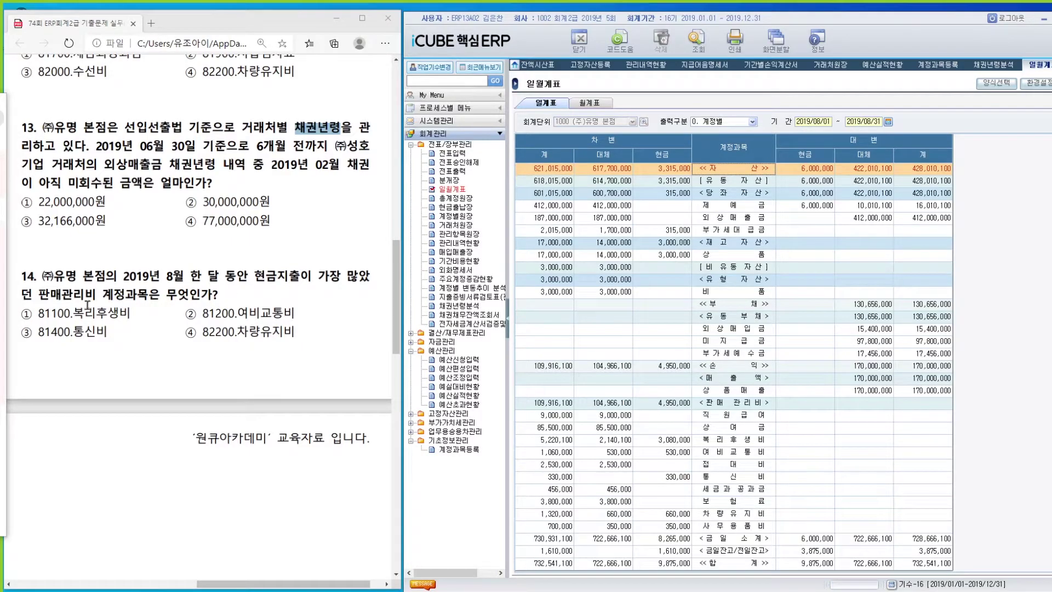
click(733, 405)
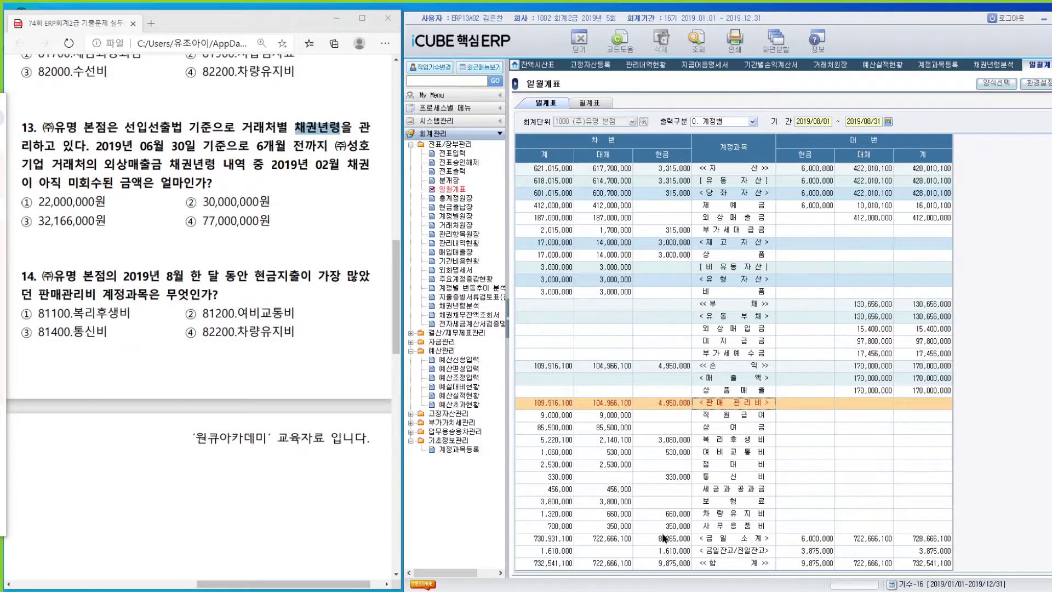
click(677, 441)
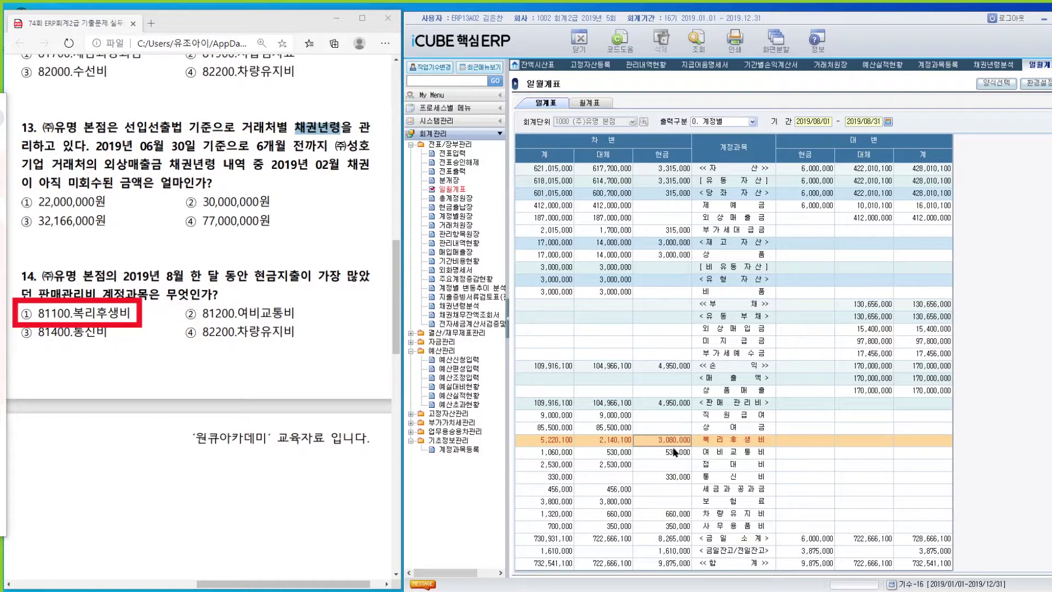
- Read question 15 and open the 부가세신고서 under 부가가치세관리
drag(395, 335, 395, 415)
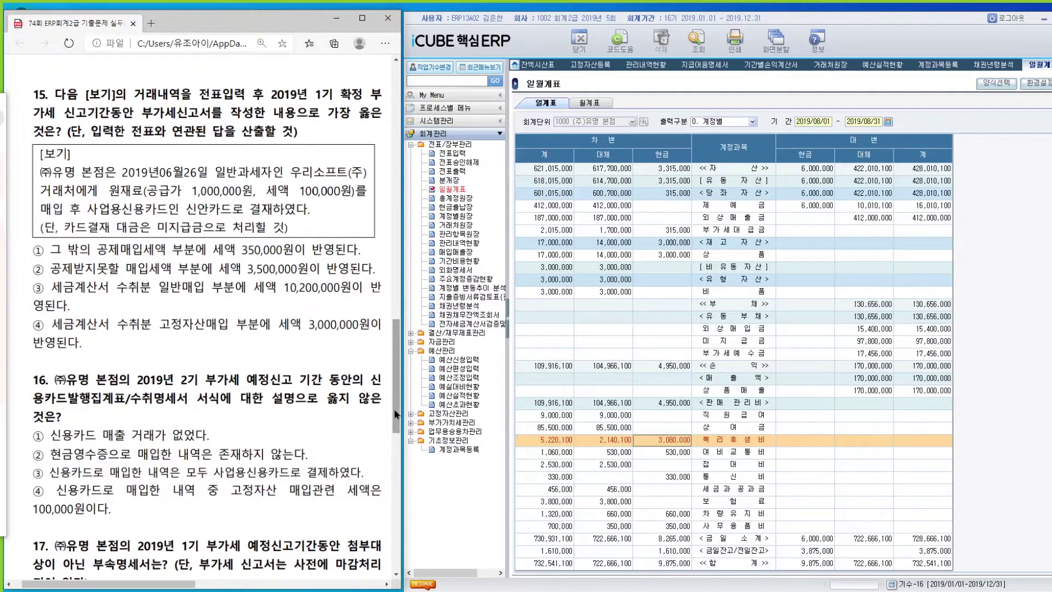
click(411, 423)
click(459, 431)
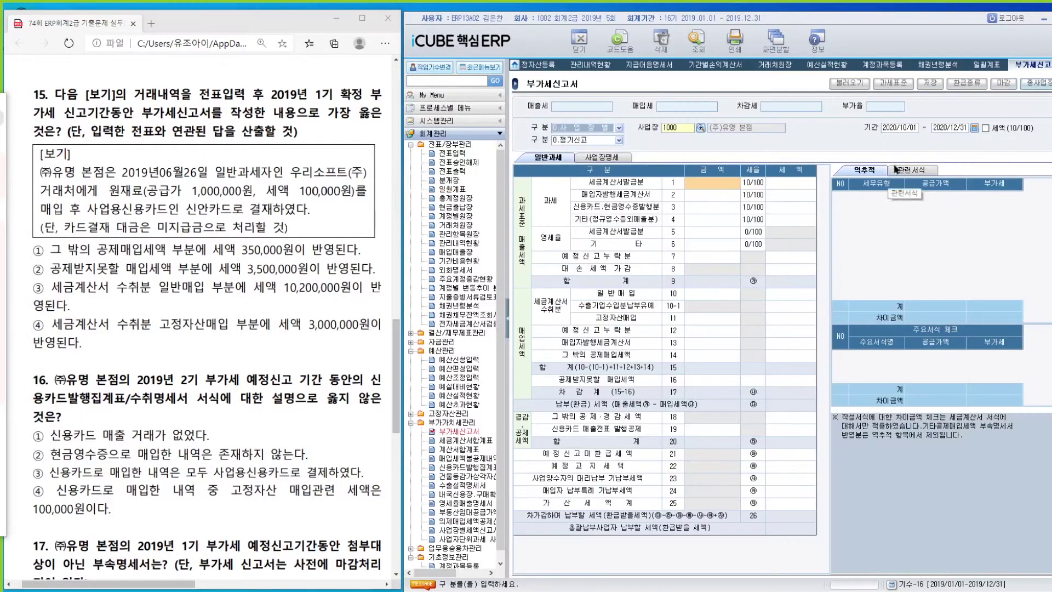
- Set the 부가세신고서 period to 2019/04/01–2019/06/30 and reload the 정기신고 figures from the voucher data, replacing the existing data
click(899, 131)
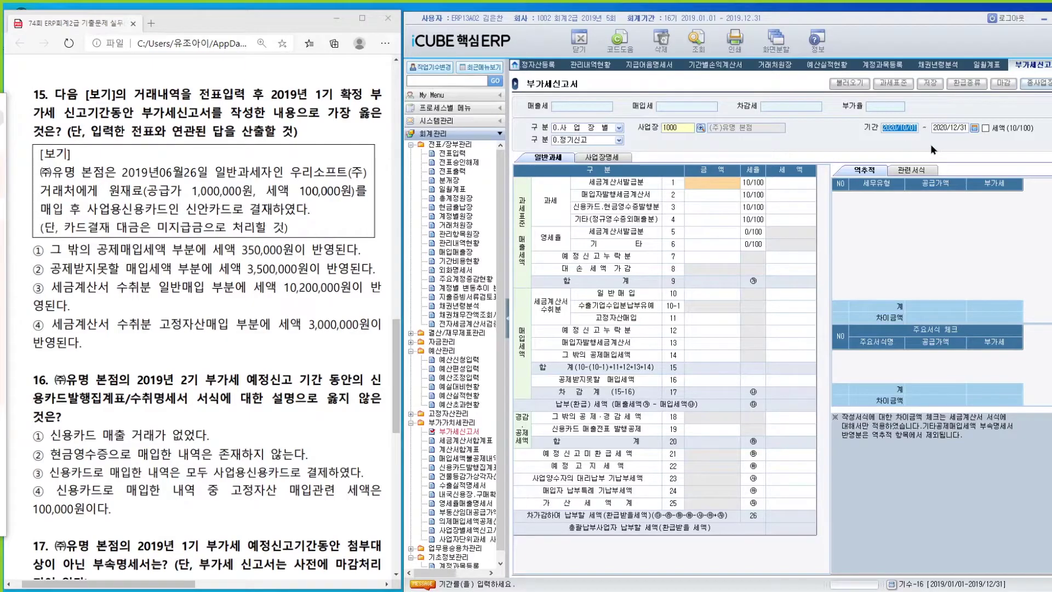
text(20190401)
key(Return)
text(20190630)
key(Return)
click(848, 84)
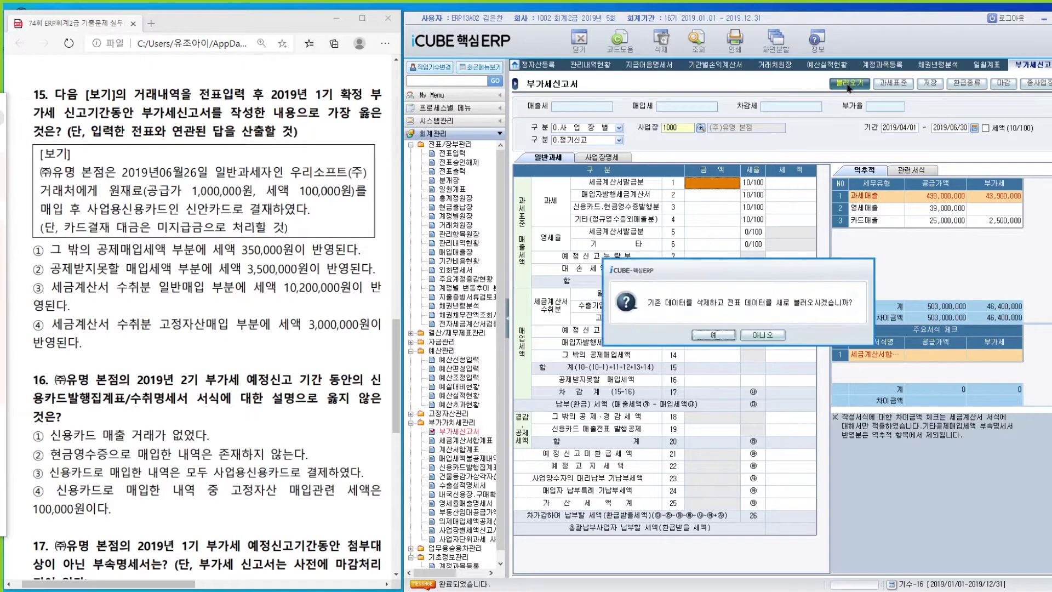
click(715, 335)
- Check the 그 밖의 공제매입세액 row and its tax amount in the 부가세신고서 against question 15's choices
scroll(241, 235, up, 1)
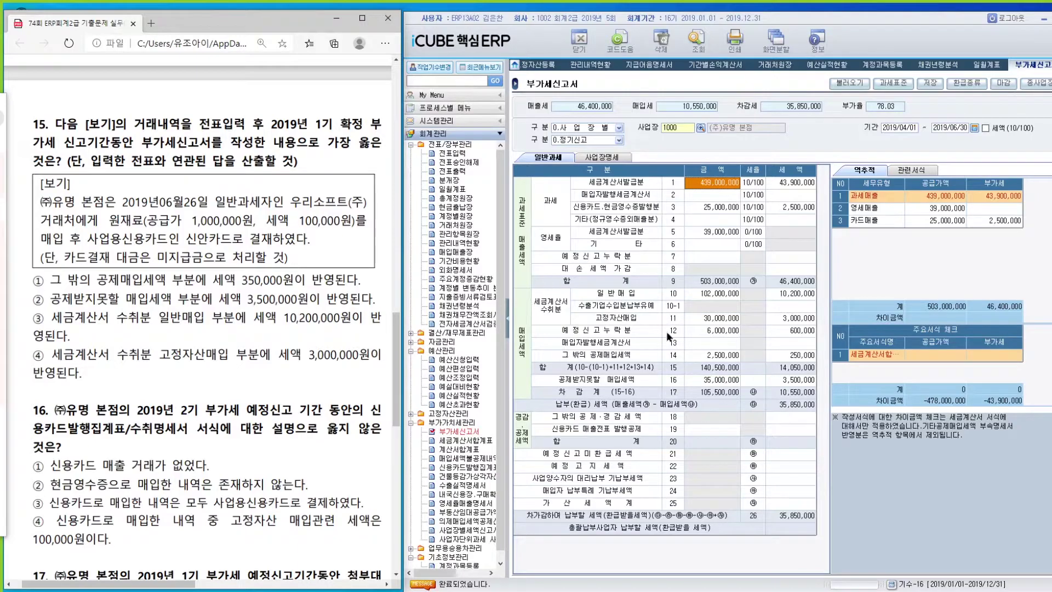
click(700, 356)
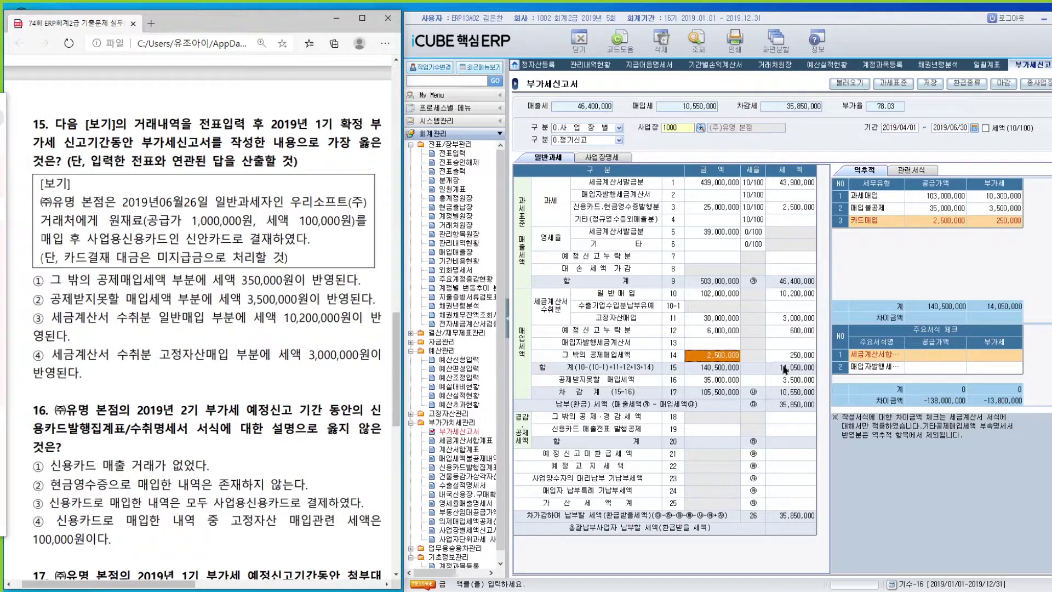
drag(126, 219, 358, 225)
click(787, 357)
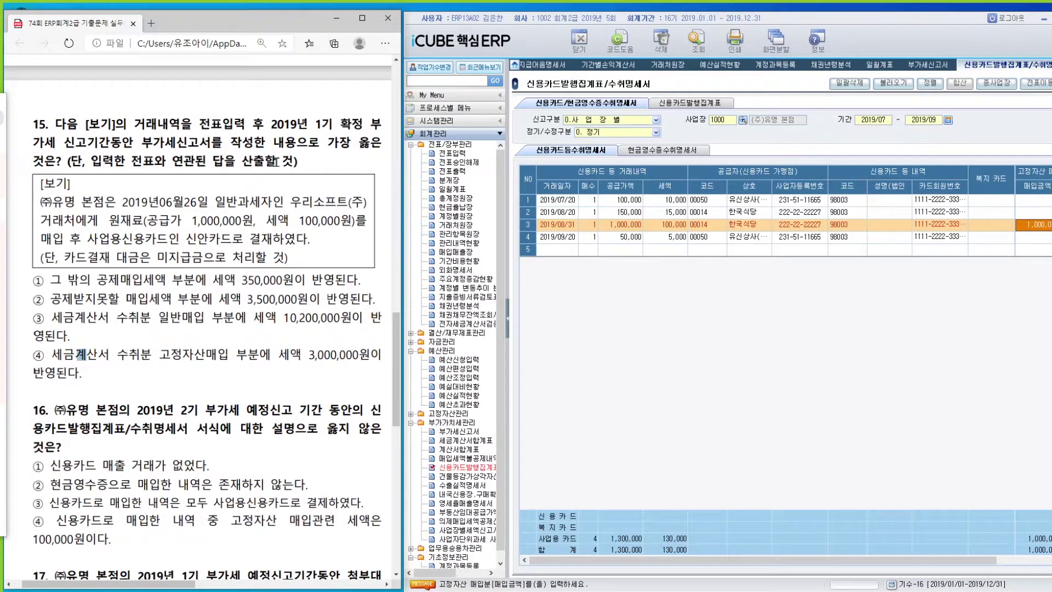
drag(52, 280, 183, 281)
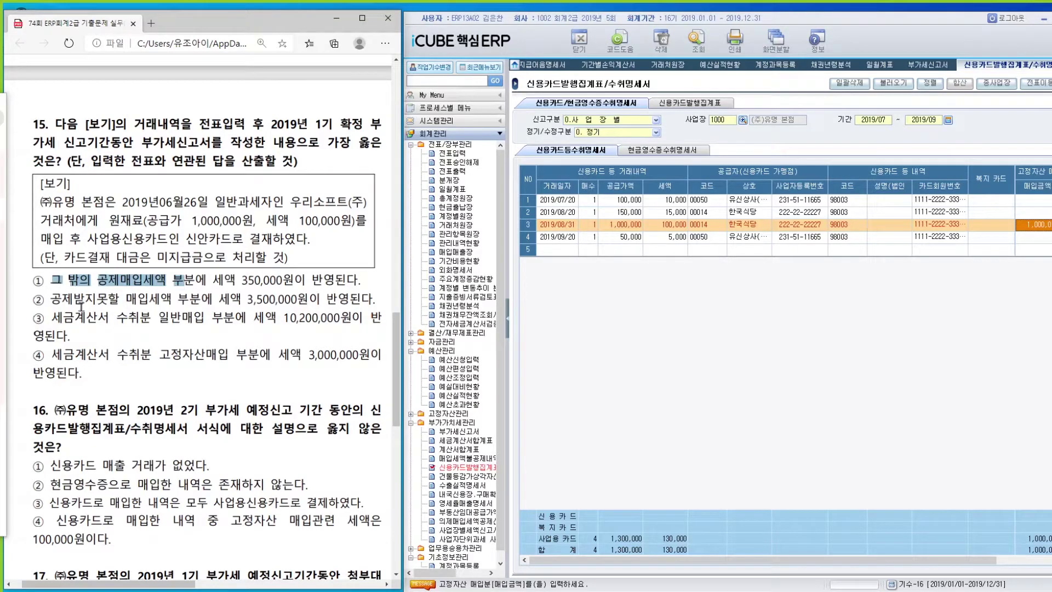
drag(34, 298, 111, 378)
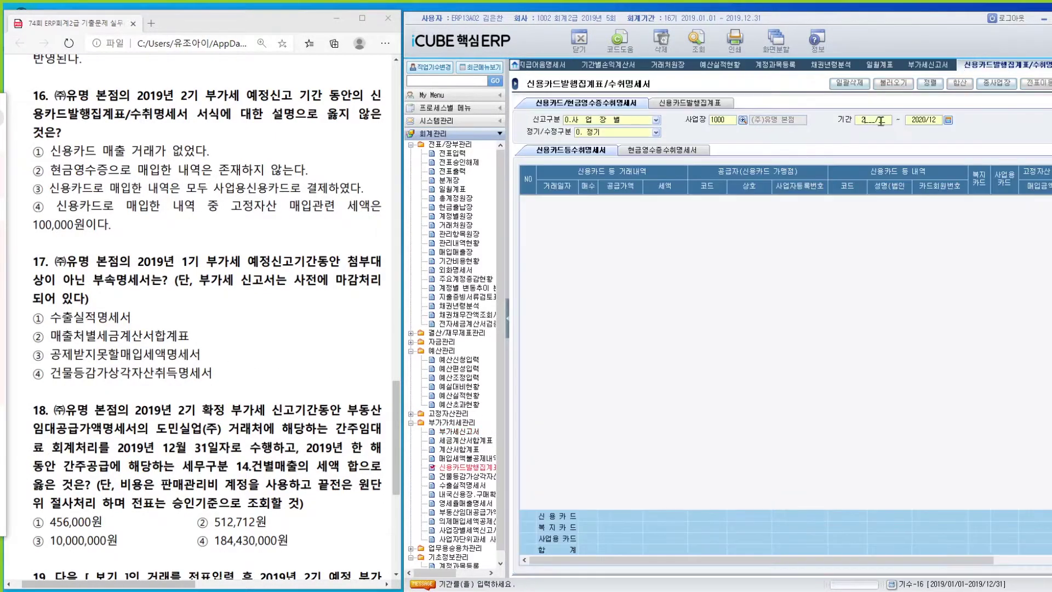
- Query the 신용카드/현금영수증수취명세서 and the 신용카드발행집계표 for 2019/07 to 2019/09 for question 16
text(7201909)
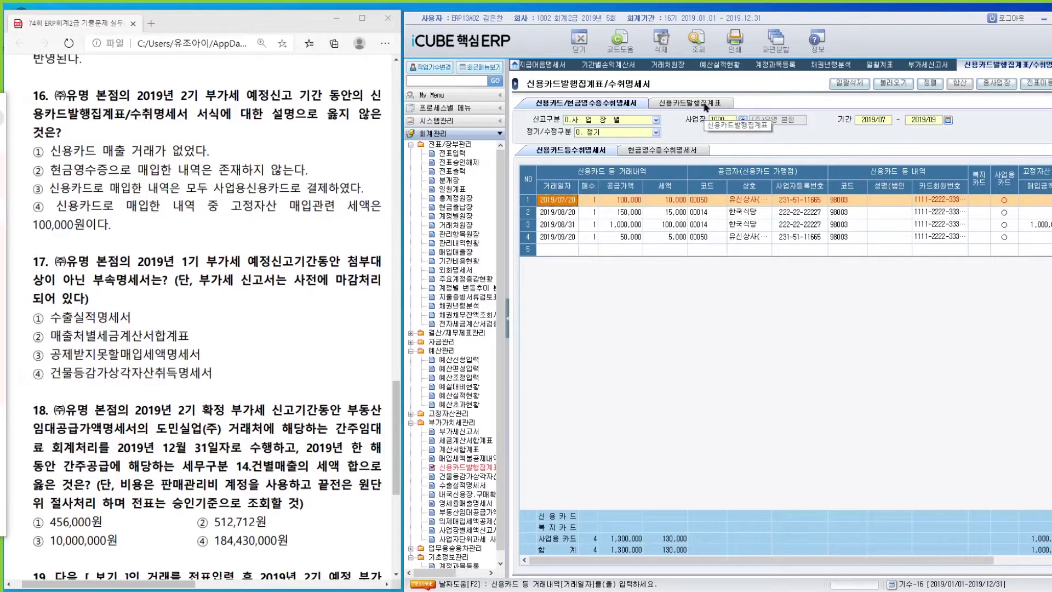
click(706, 106)
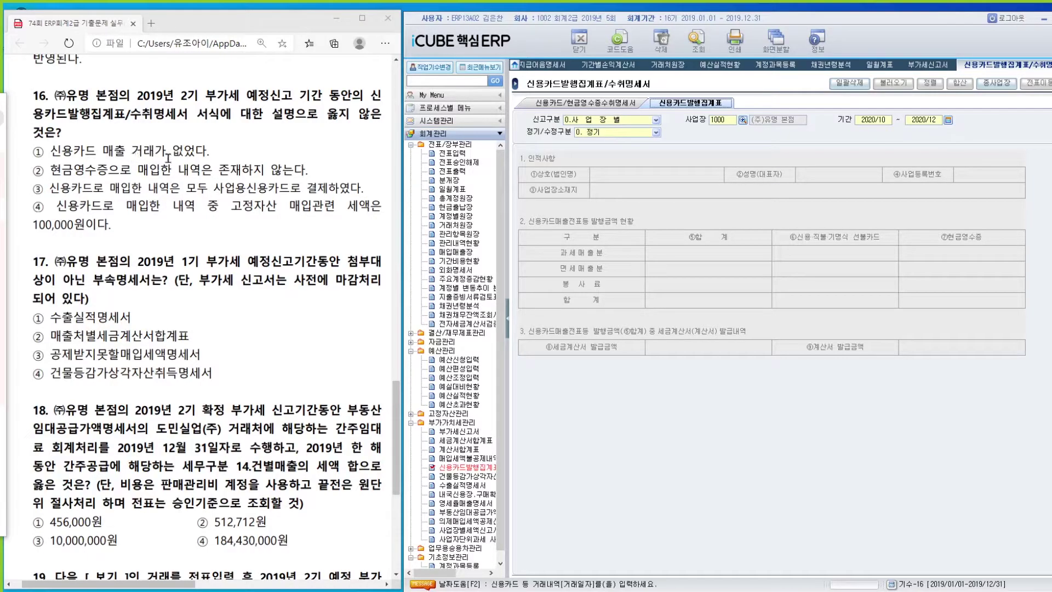
click(875, 120)
text(2019/07 ~ 2019/09)
key(Return)
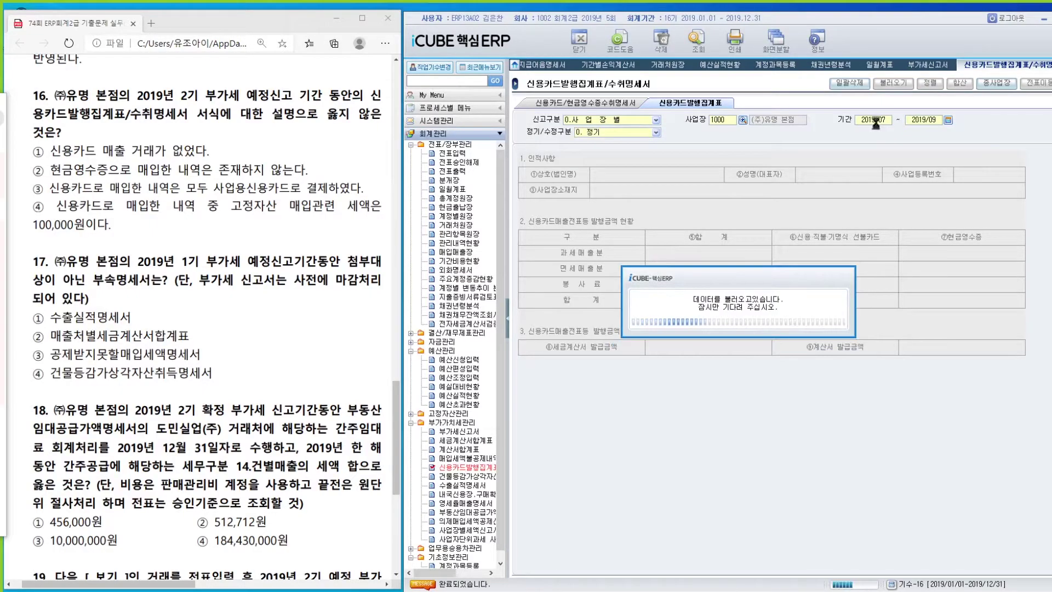
key(Return)
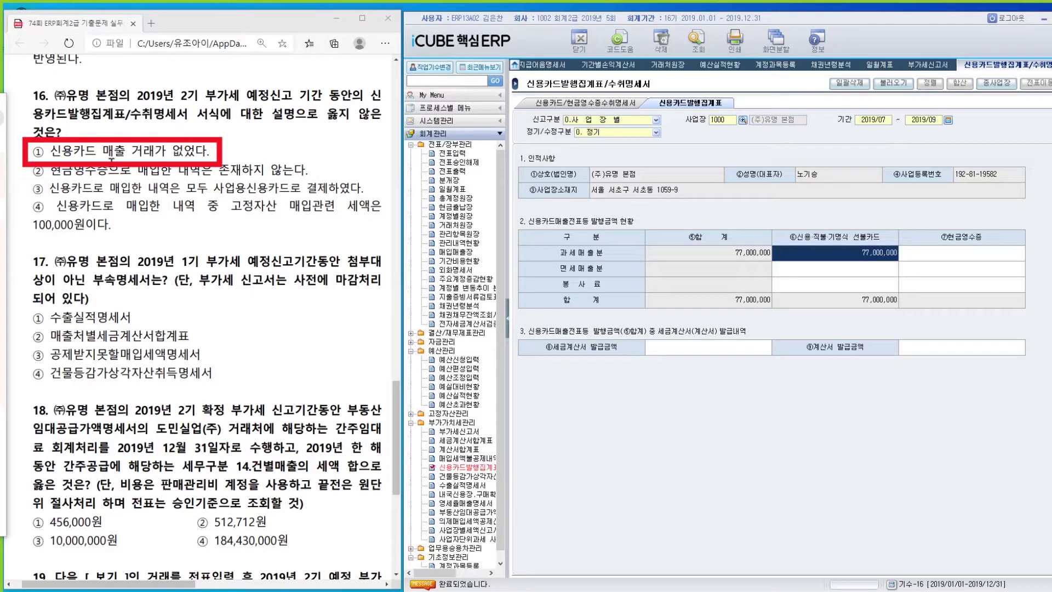
- Check the 현금영수증수취명세서, and the 사업용카드 marks and 고정자산 매입분 in the 신용카드등수취명세서, against question 16's choices
click(573, 104)
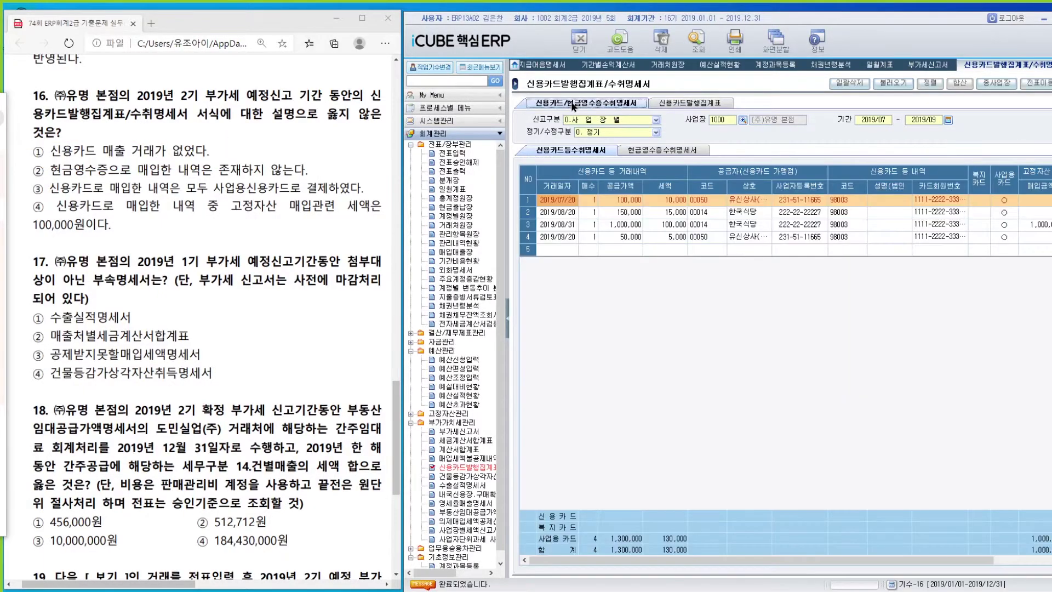
click(678, 151)
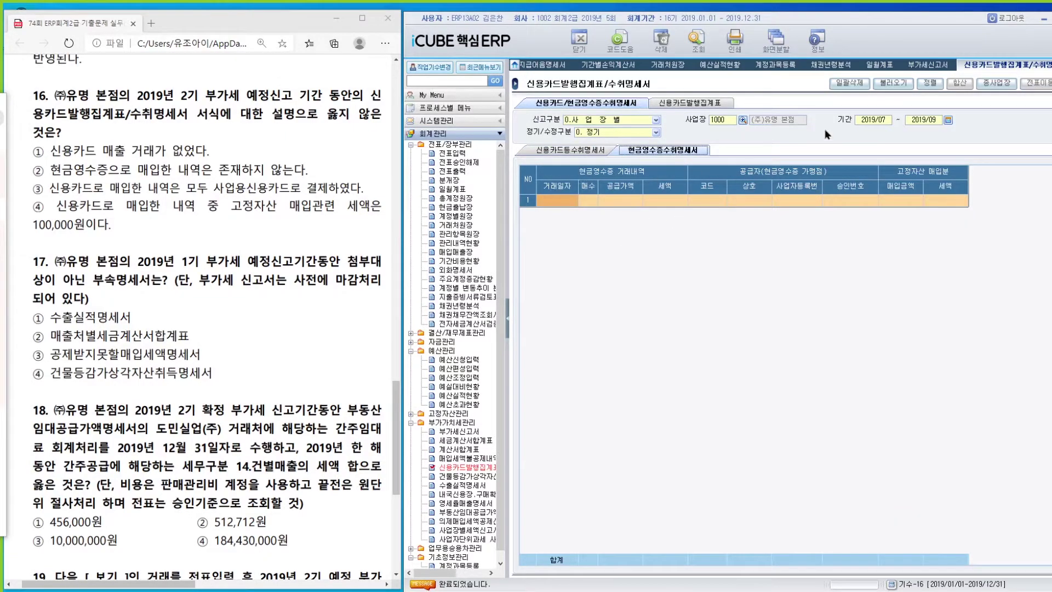
click(891, 83)
key(Return)
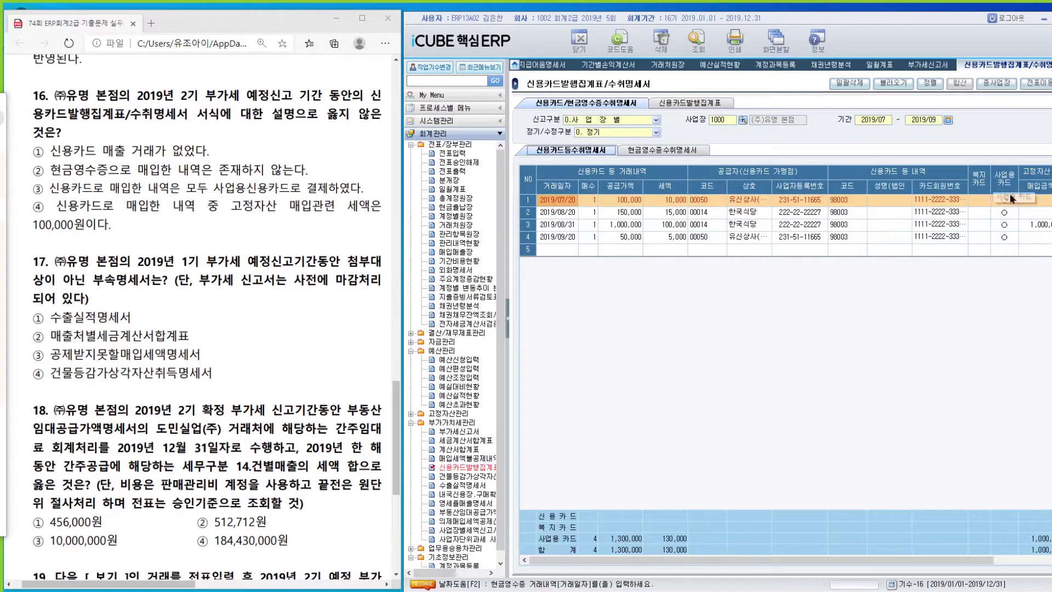
click(1009, 225)
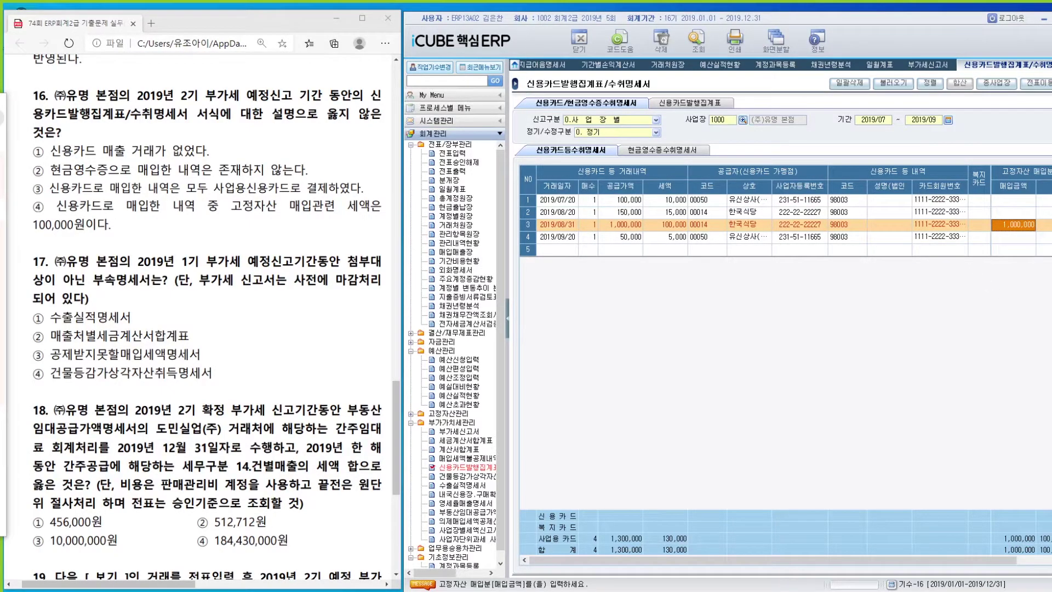
drag(991, 186, 975, 187)
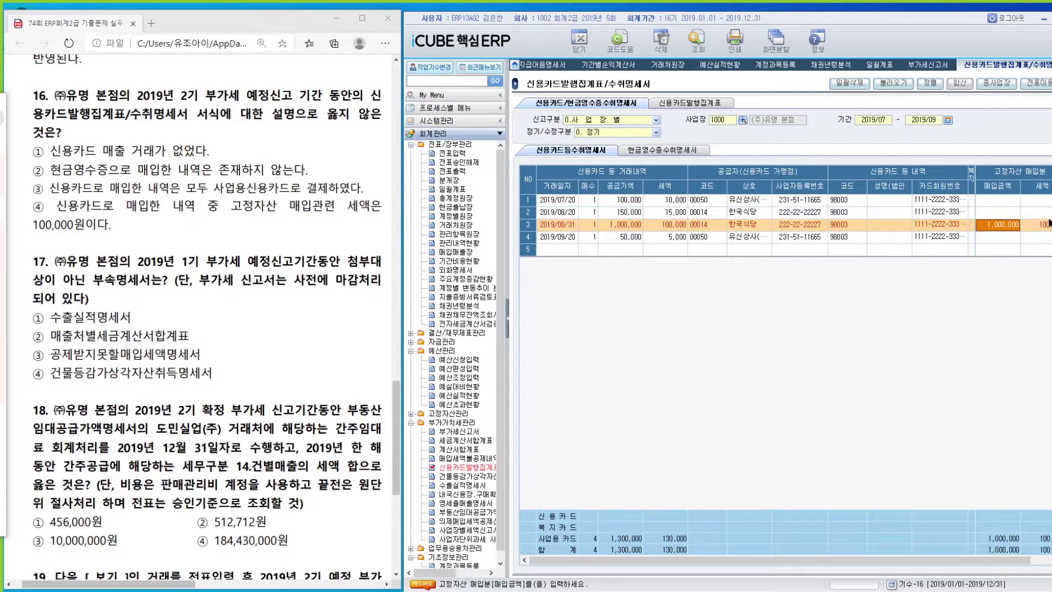
drag(976, 185, 1014, 185)
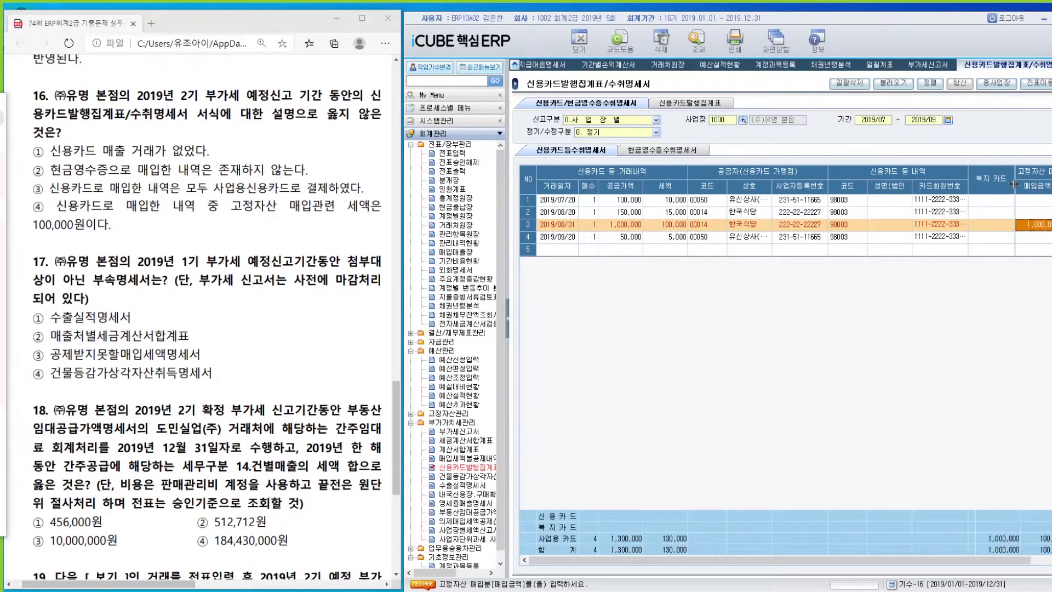
- Go to question 17 and query the 부가세신고서 for 2019/01/01 to 2019/03/31
scroll(208, 329, down, 3)
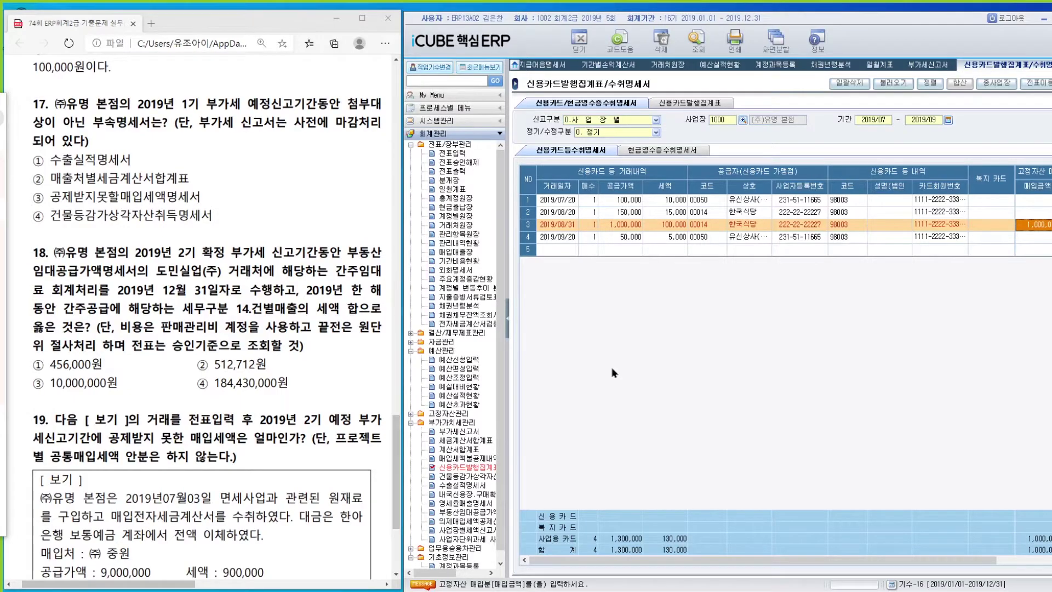
key(ctrl+shift+Tab)
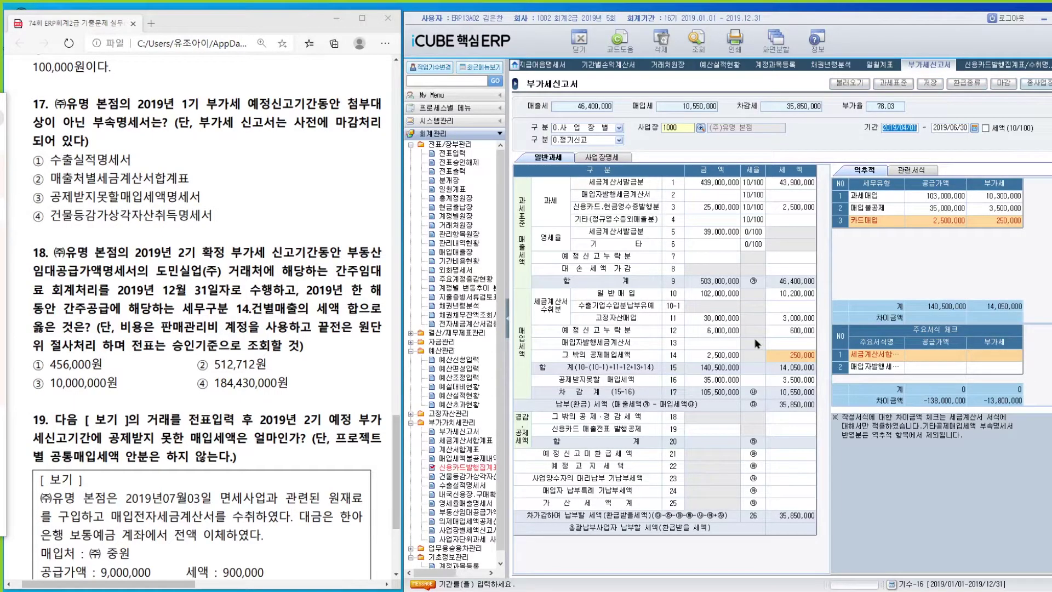
text(20190101)
key(Return)
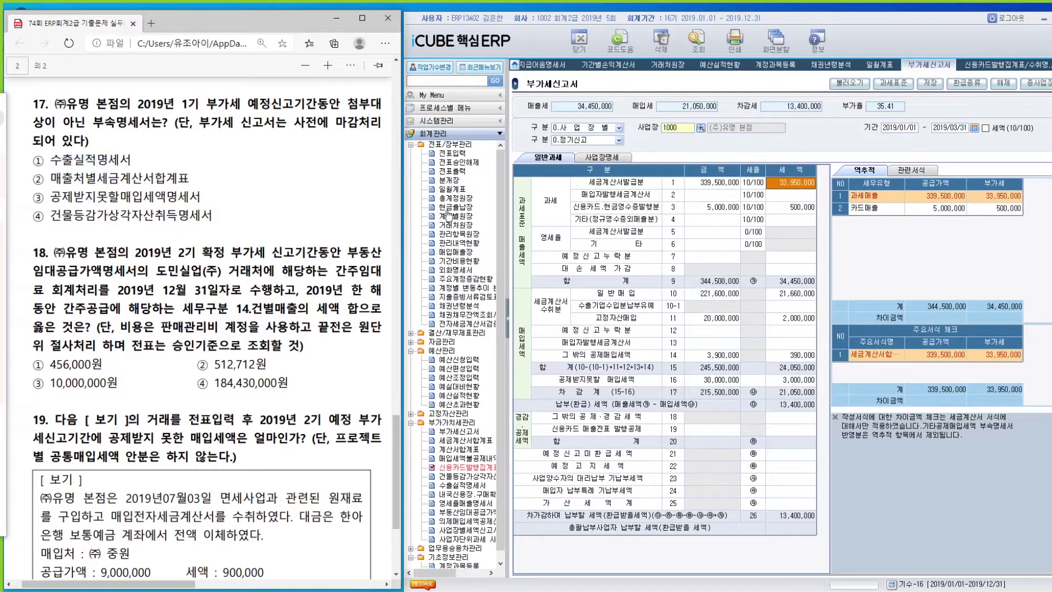
- Examine the 세금계산서발급분, 공제받지못할 매입세액, 고정자산매입 and 영세율 기타 rows to find question 17's non-attached statement
click(708, 251)
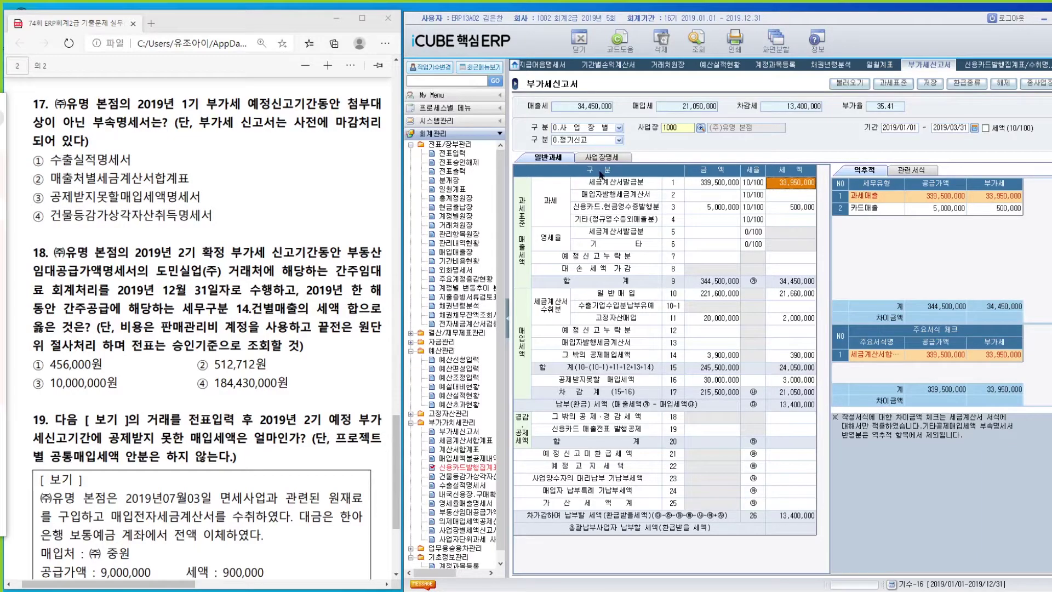
click(707, 183)
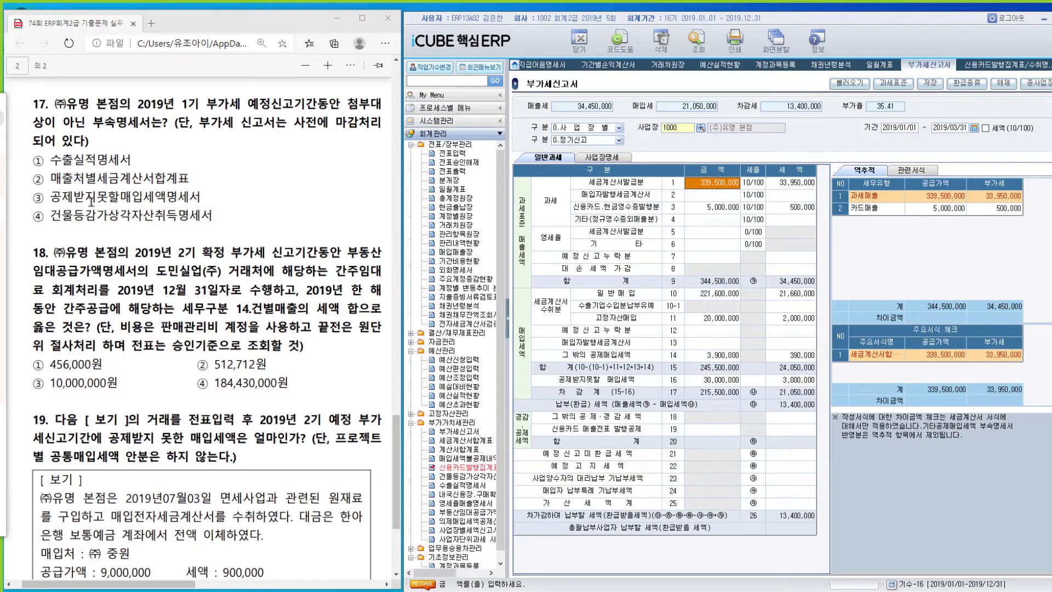
click(715, 382)
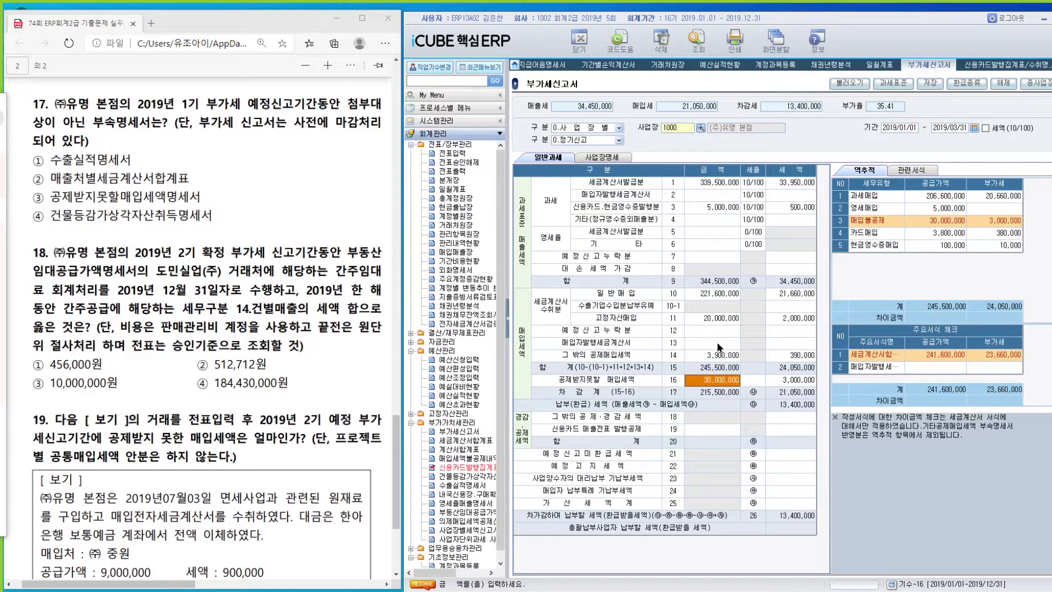
click(709, 319)
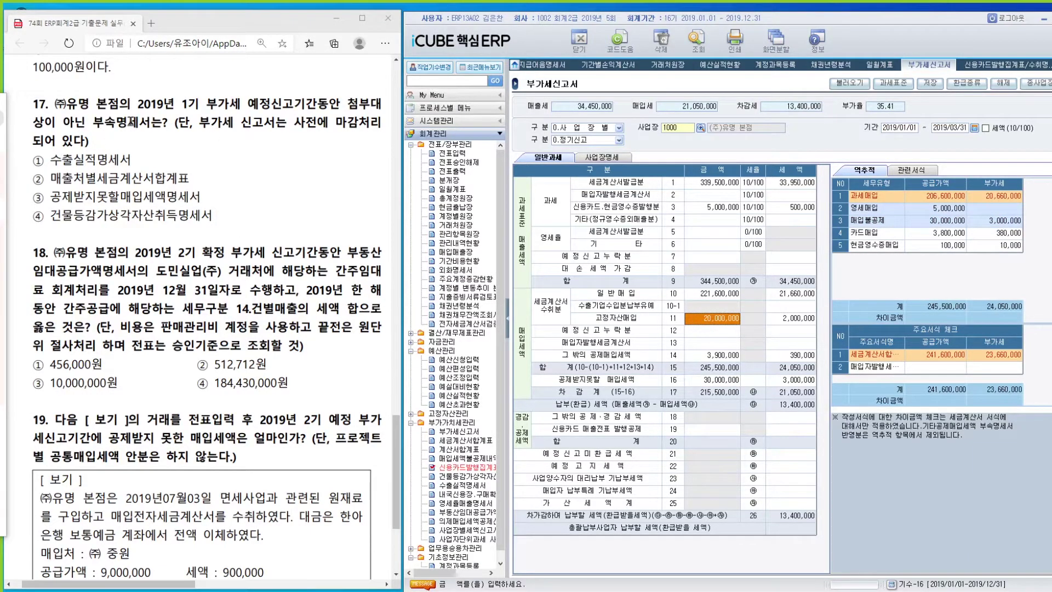
click(700, 243)
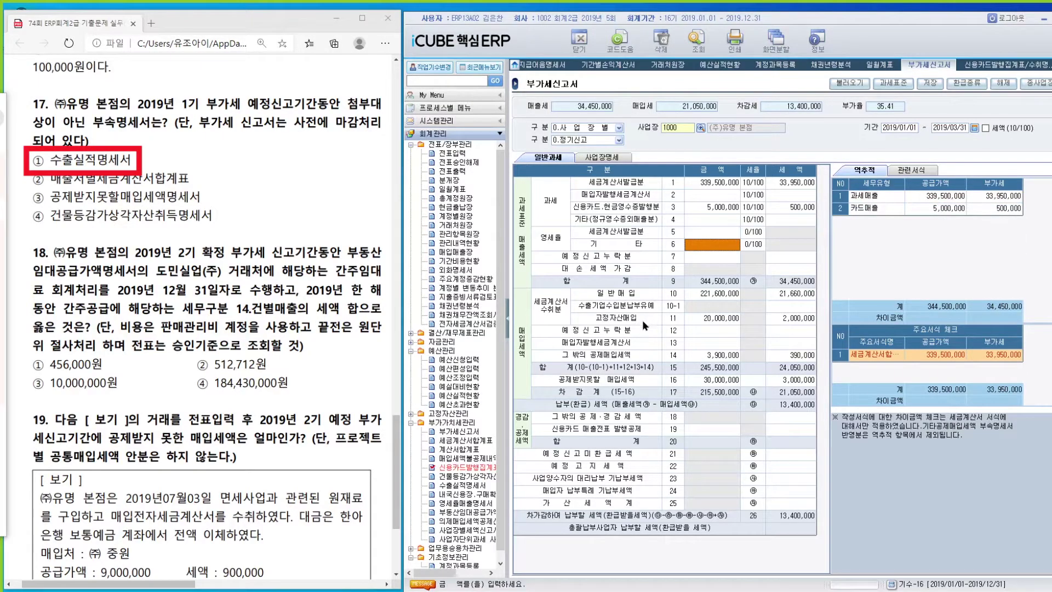
- Go to question 18 and query the 부동산임대공급가액명세서 for the 과세기간 2019/10 to 2019/12
scroll(208, 307, down, 3)
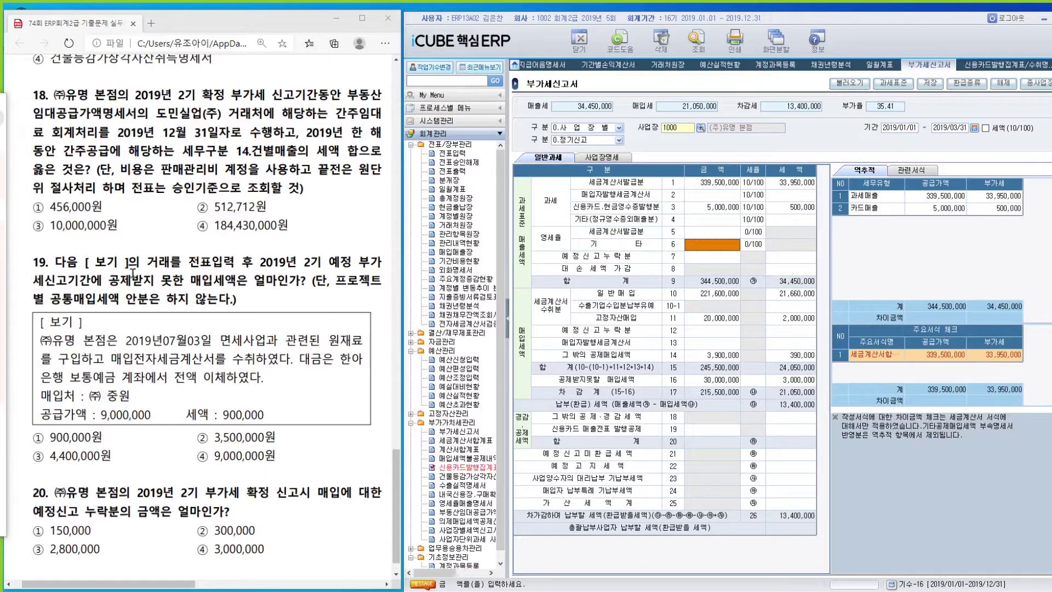
click(474, 512)
click(877, 107)
text(201910201912)
key(Return)
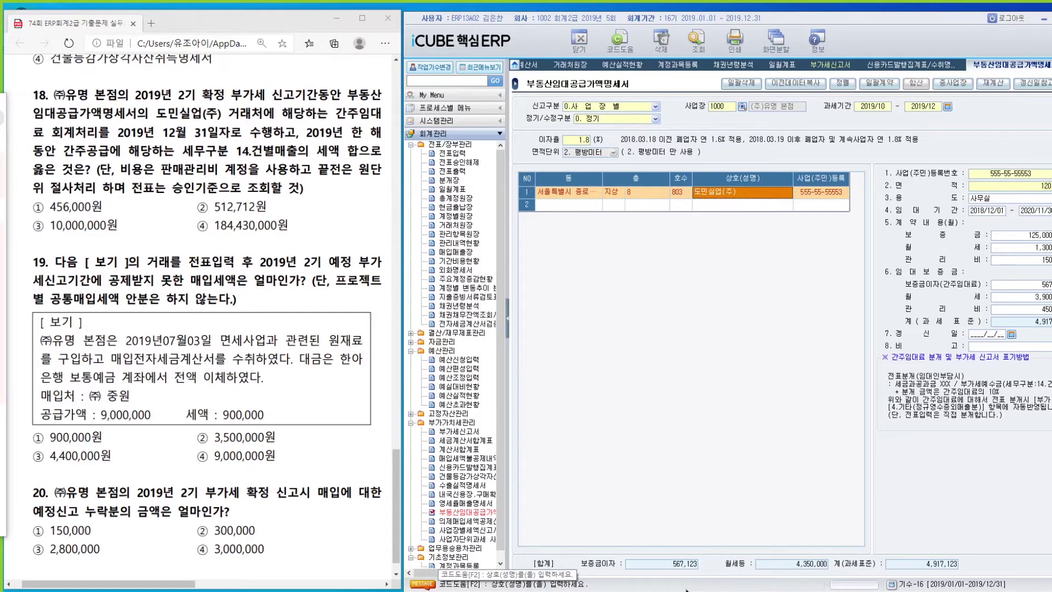
- Check the 보증금이자 total of 도민실업(주) in the 부동산임대공급가액명세서 for question 18
click(311, 161)
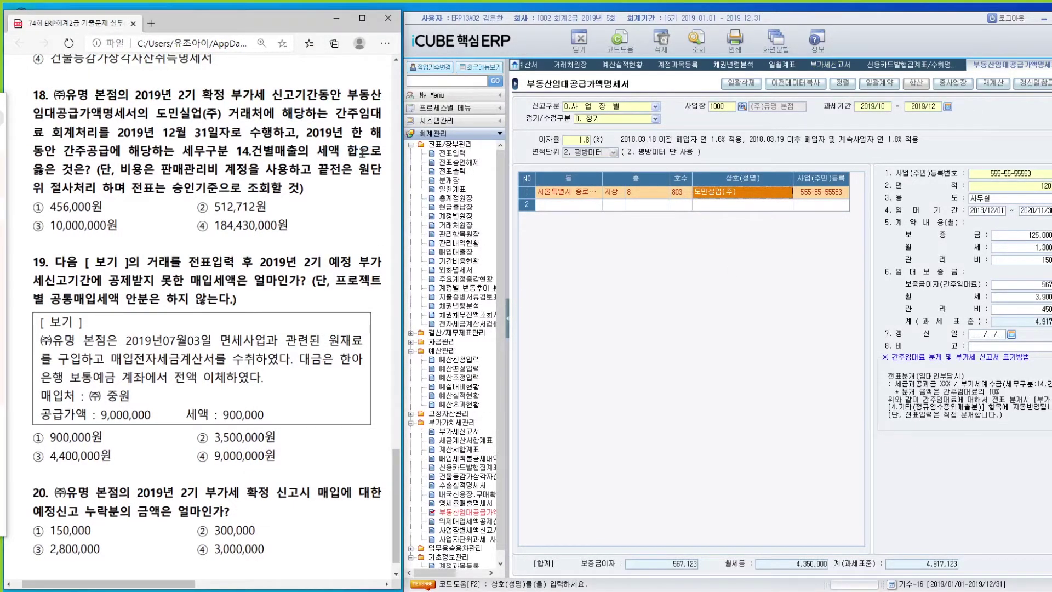
click(660, 563)
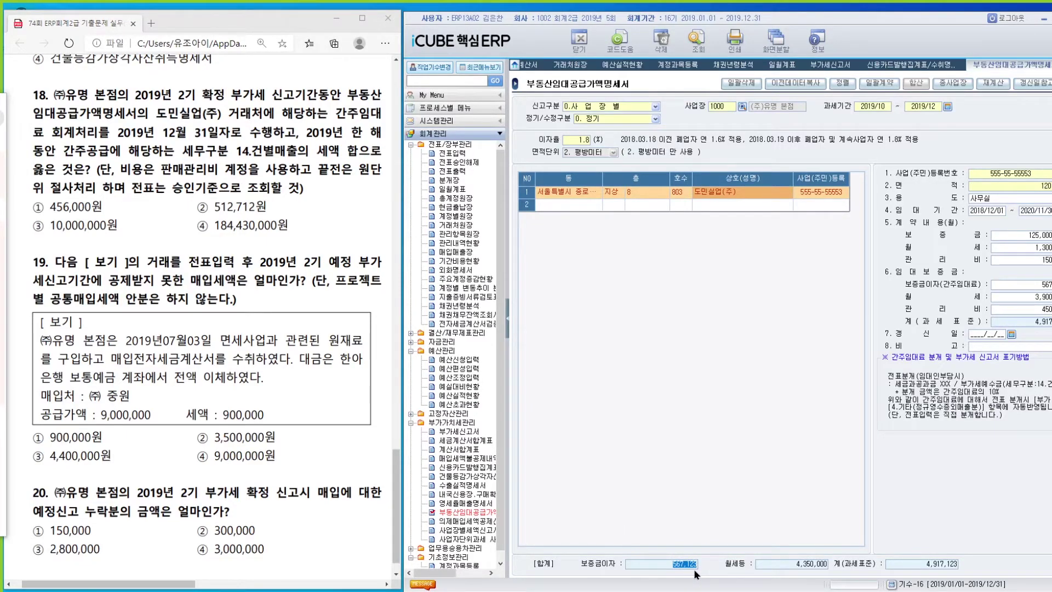
click(701, 530)
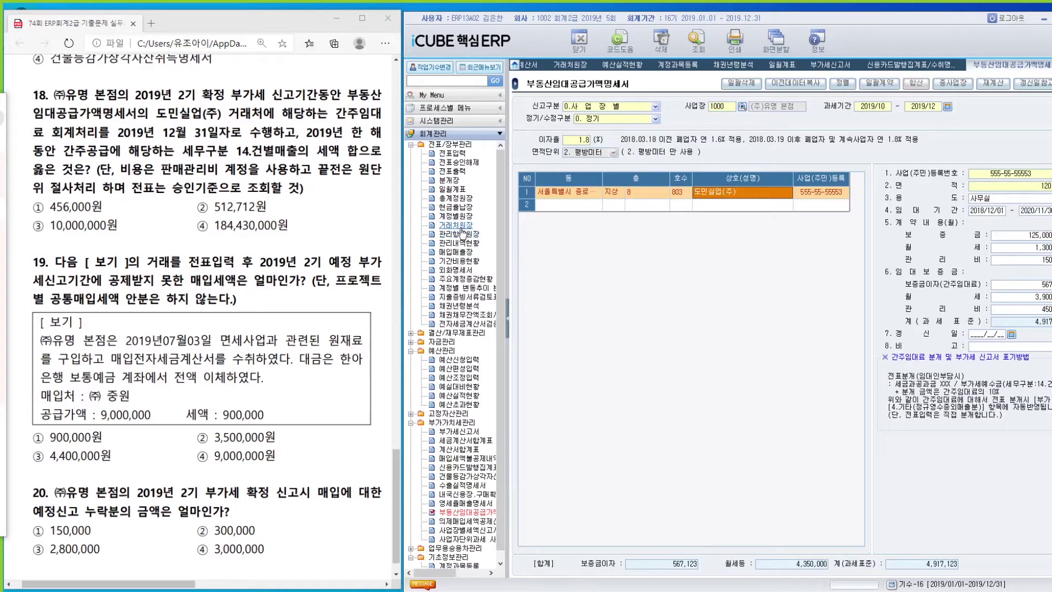
- Query the 매입매출장 by 세무구분 for 2019/01/01 to 2019/12/31 with 출력구분 1. 매출 and 세무구분 14 건별매출
click(455, 252)
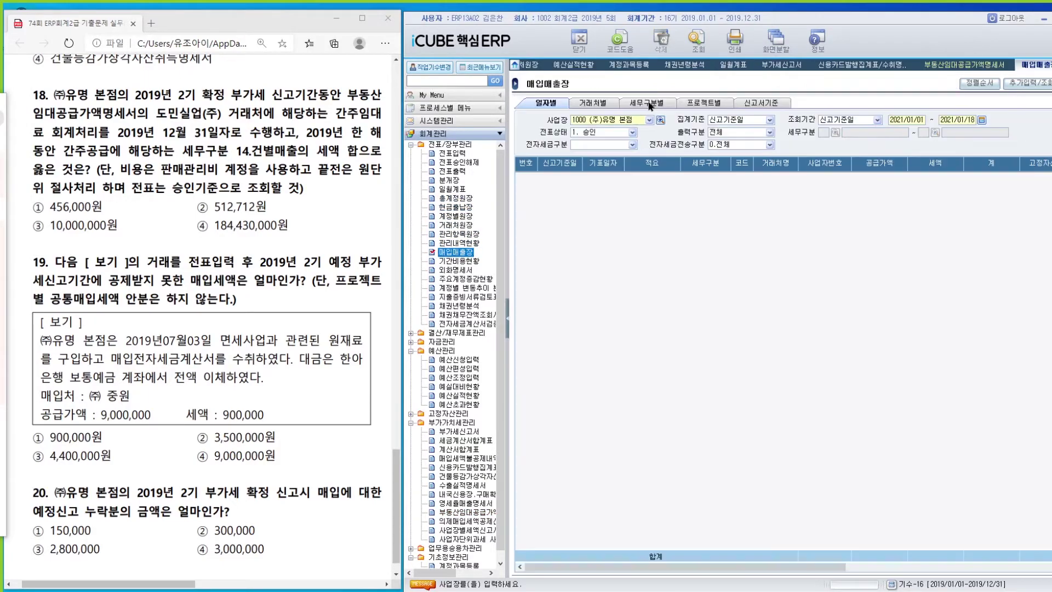
click(648, 103)
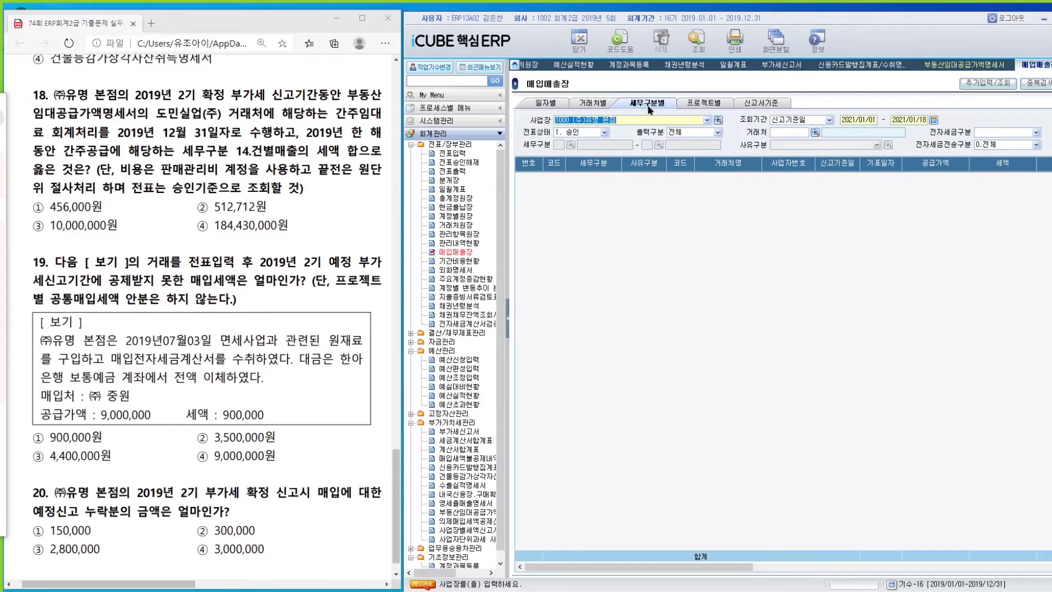
click(717, 132)
click(680, 147)
click(570, 145)
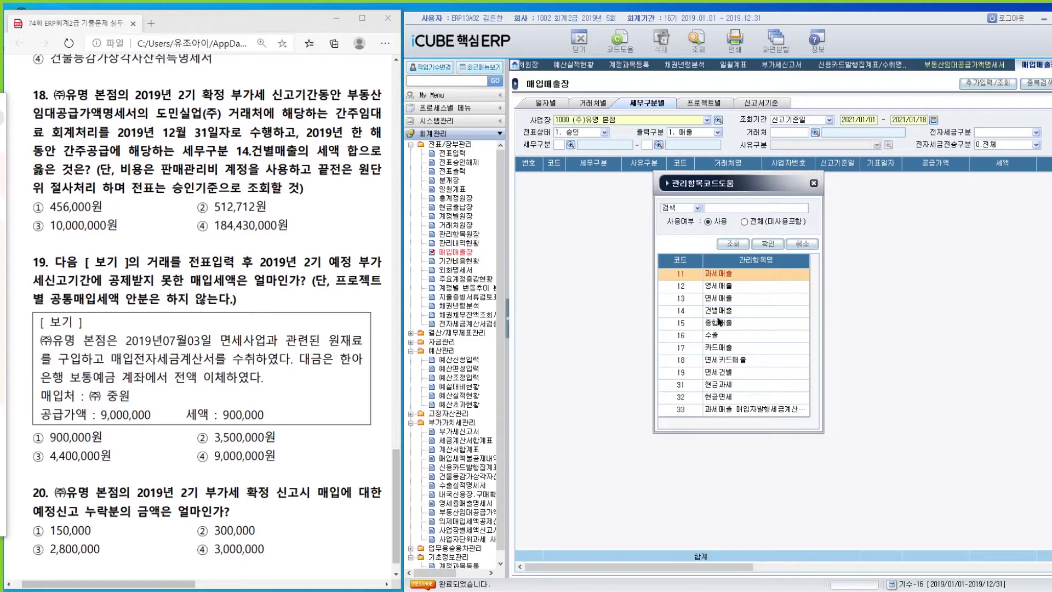
double_click(711, 259)
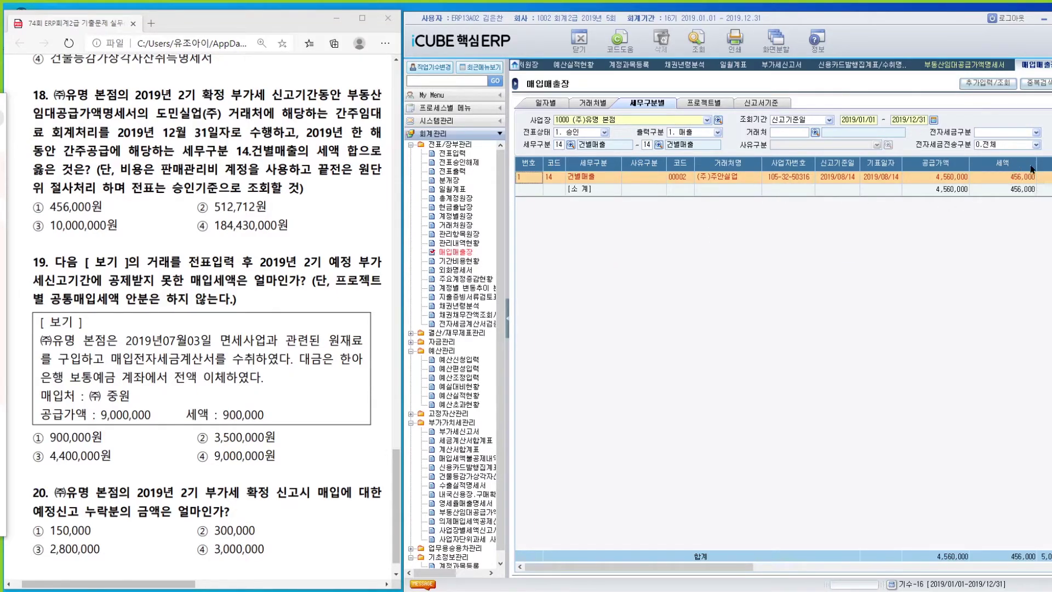
- Check the 건별매출 tax and total amounts in the 매입매출장 and open the Windows Calculator
drag(737, 569, 798, 569)
key(super)
text(계)
key(Return)
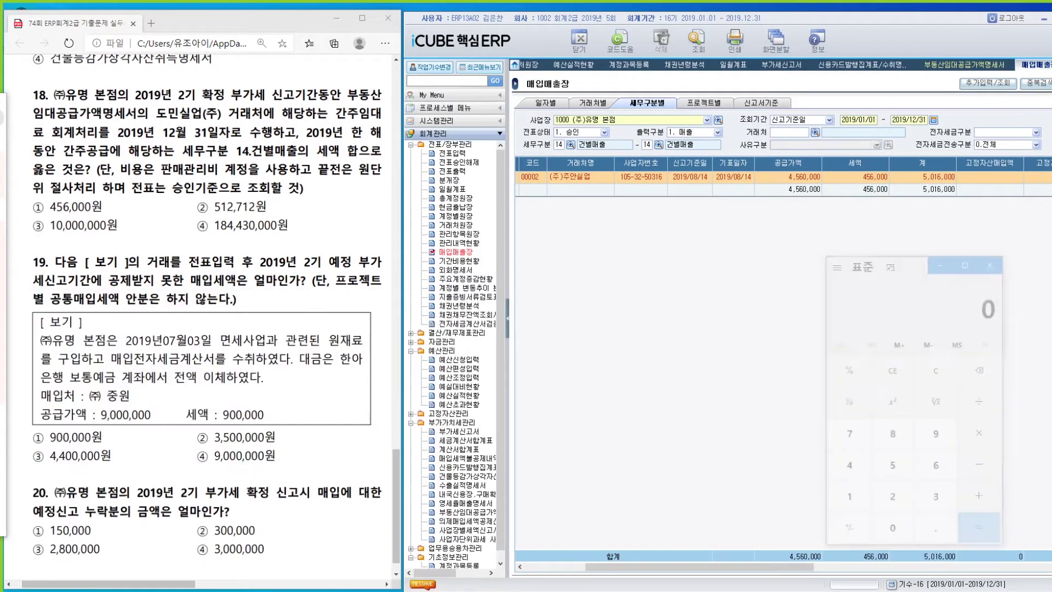
- Add 56,712 and 456,000 in the Calculator to get the question 18 tax total
text(56,712)
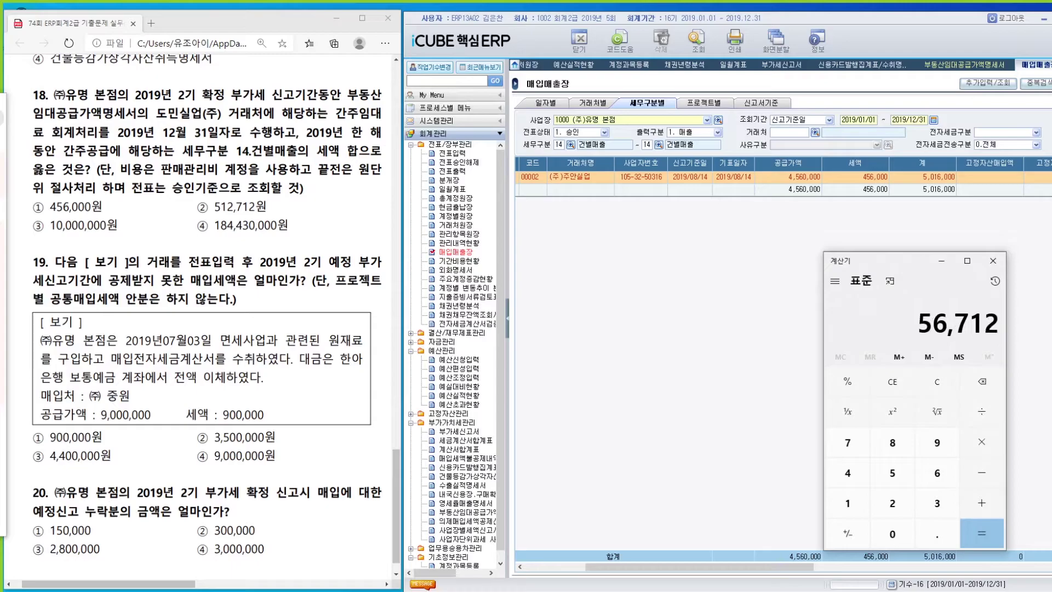
key(plus)
text(4560000)
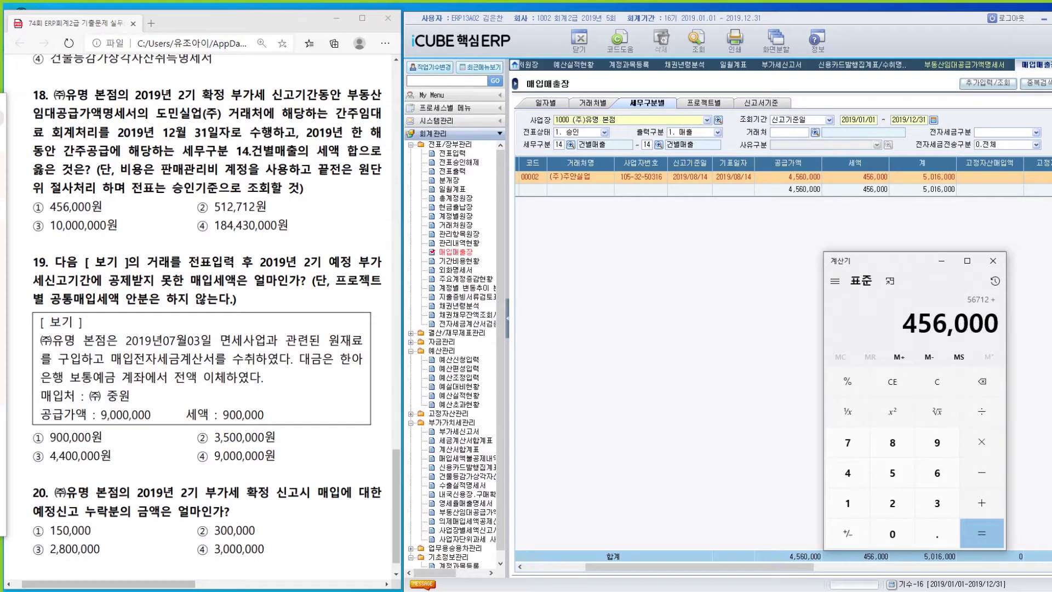
key(Return)
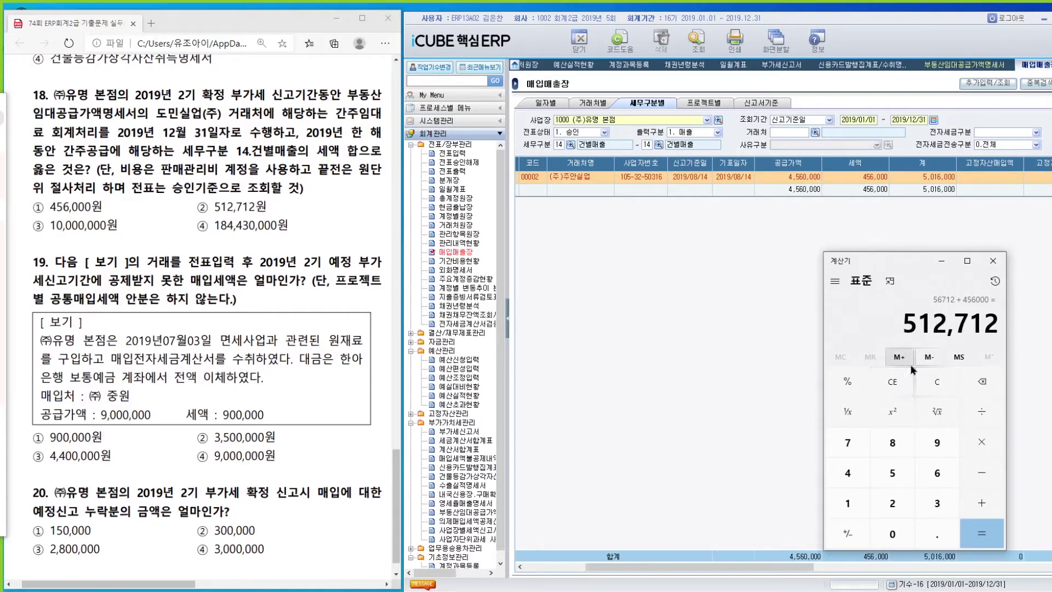
- Highlight answer ② 512,712원 for question 18 in the exam PDF and minimize the Calculator
drag(269, 208, 211, 207)
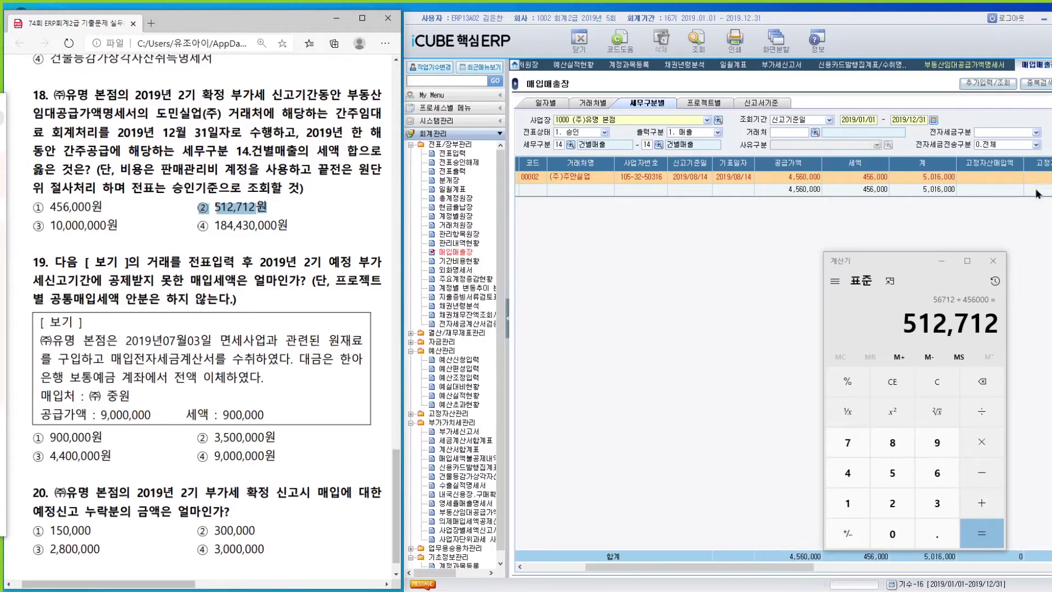
click(938, 262)
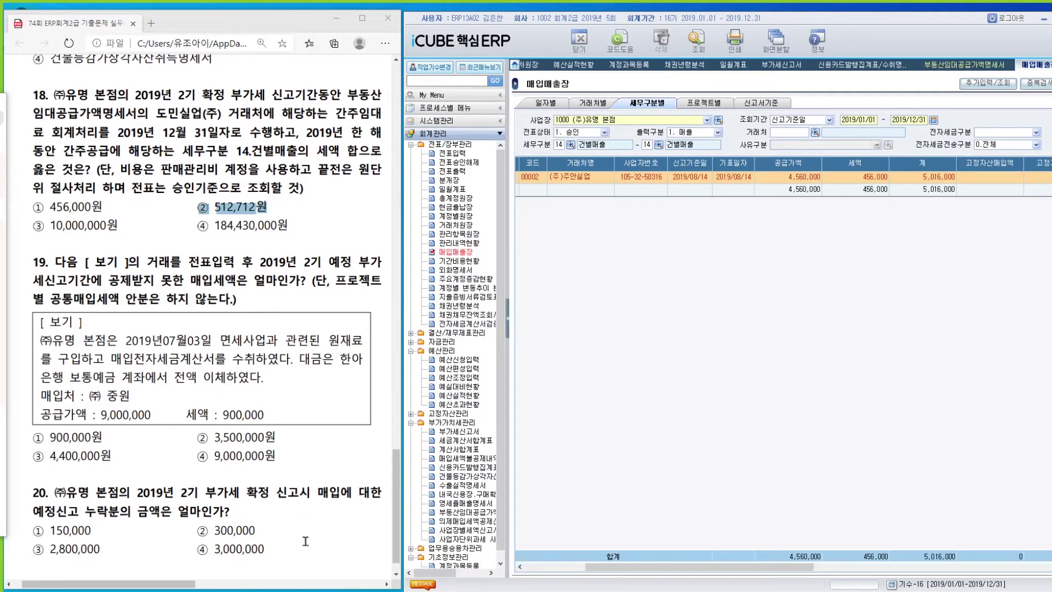
drag(289, 226, 188, 215)
mouse_move(274, 207)
mouse_down()
mouse_move(188, 207)
mouse_move(268, 211)
mouse_up()
click(203, 207)
click(268, 211)
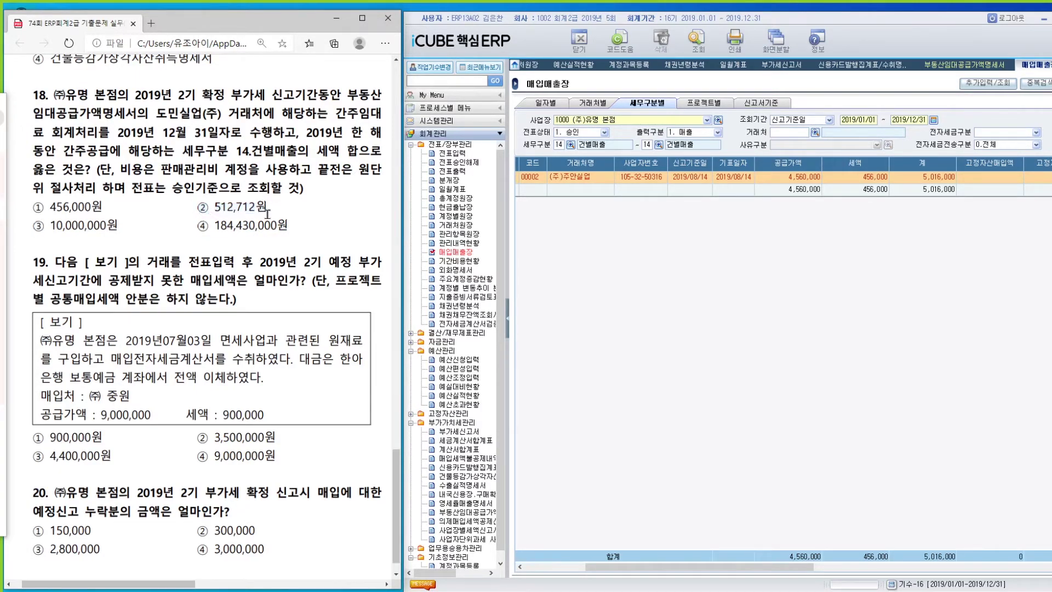
- Read question 19 and its 보기, focusing on the phrase 공제받지 못한 매입세액
scroll(227, 342, down, 1)
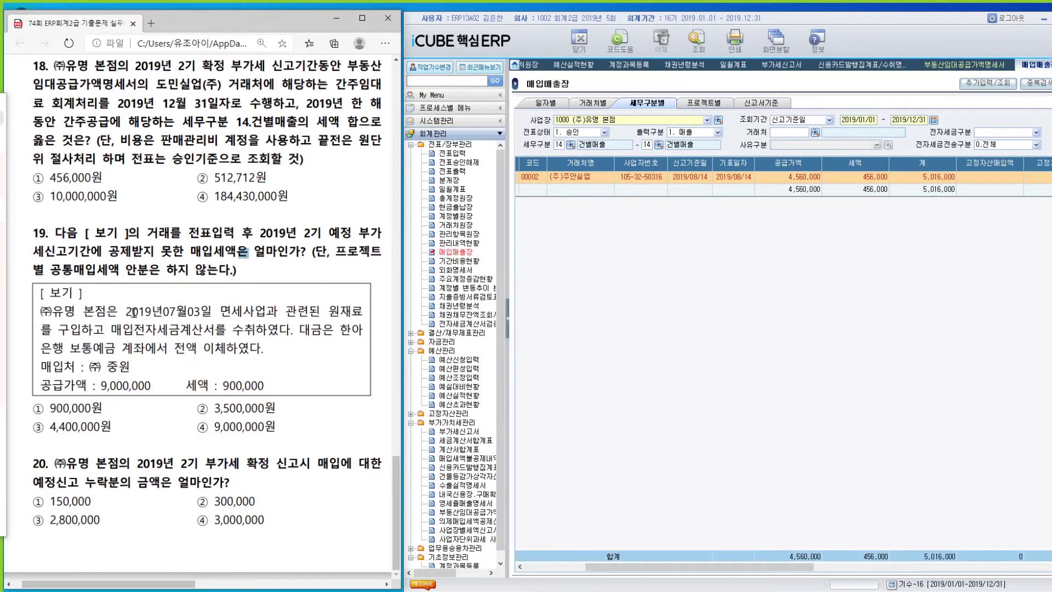
key(alt+Tab)
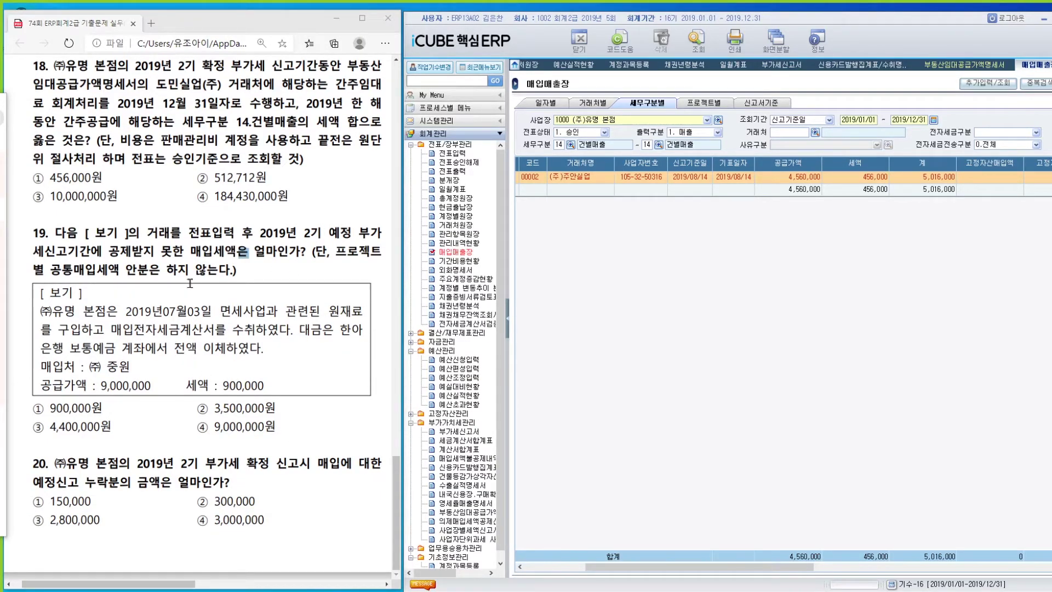
click(186, 293)
drag(108, 253, 191, 253)
click(190, 254)
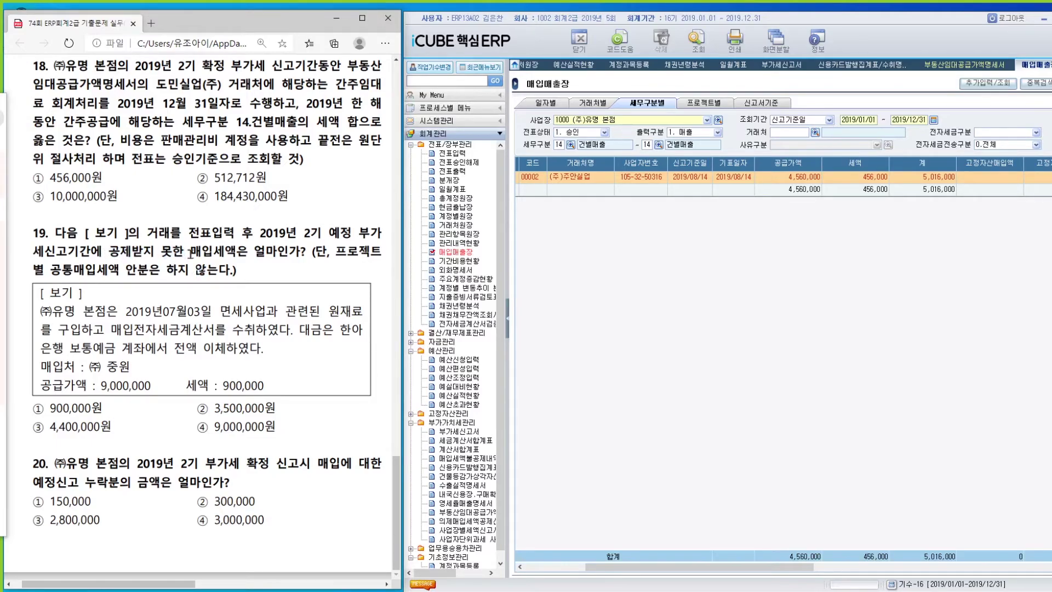
drag(162, 253, 177, 256)
click(99, 253)
drag(108, 253, 247, 253)
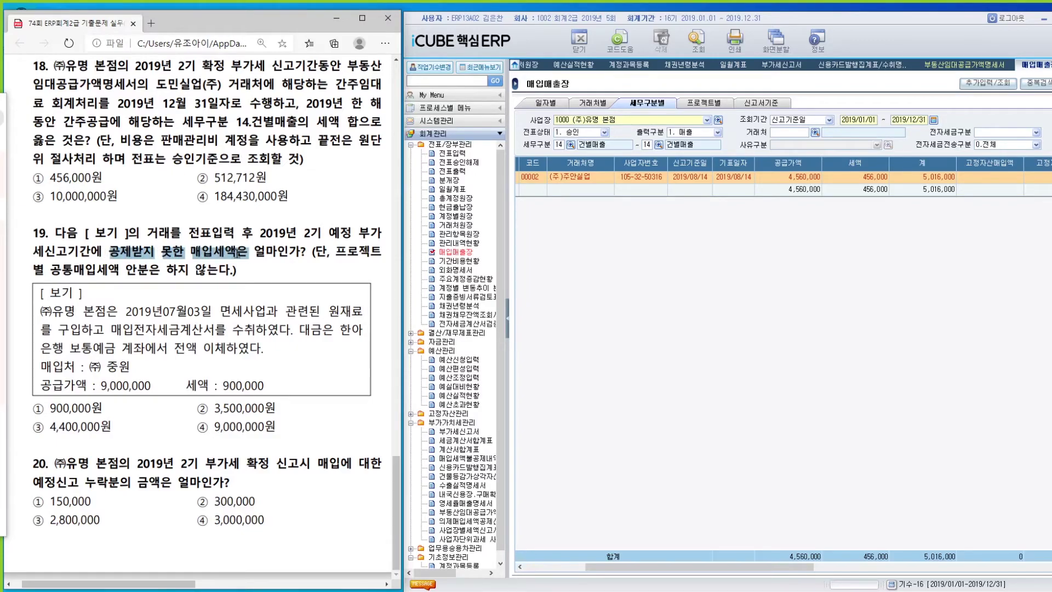
click(241, 253)
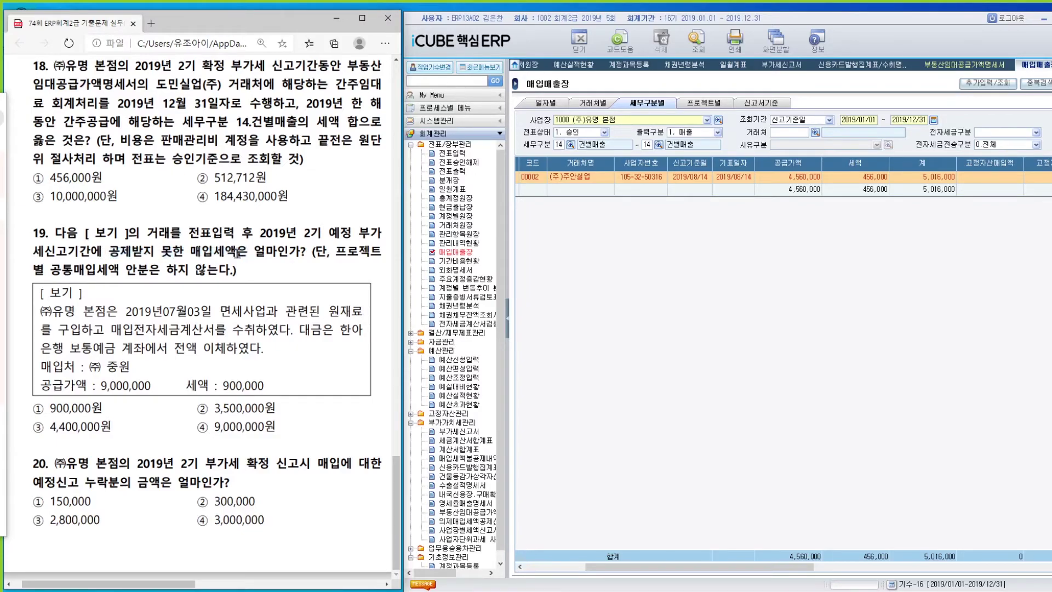
- Open the 매입세액불공제내역 and load its data for the 기간 2019/07 to 2019/09 without 프로젝트별 불러오기
click(463, 458)
click(873, 105)
text(201907)
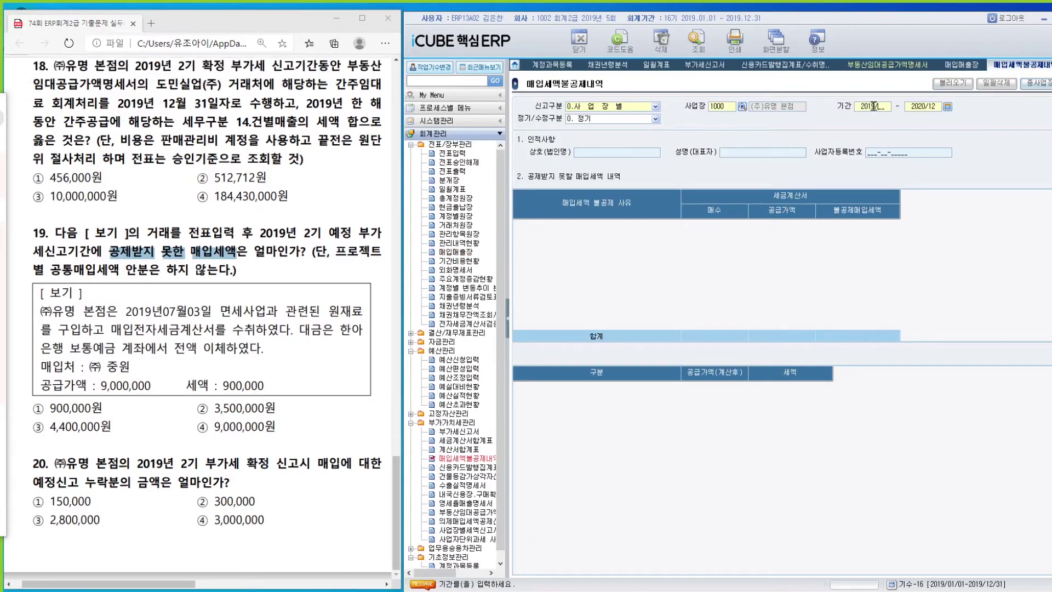
text(201909)
click(952, 84)
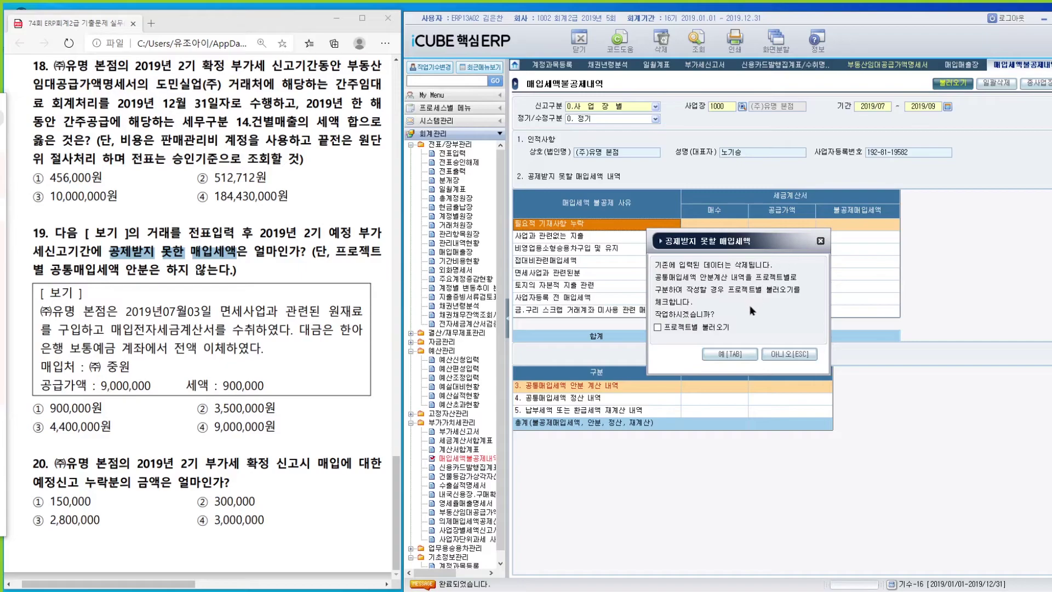
click(723, 354)
- Check the 불공제매입세액 total against the 보기's 세액 of 900,000 and highlight answer ③ 4,400,000원 for question 19
click(168, 270)
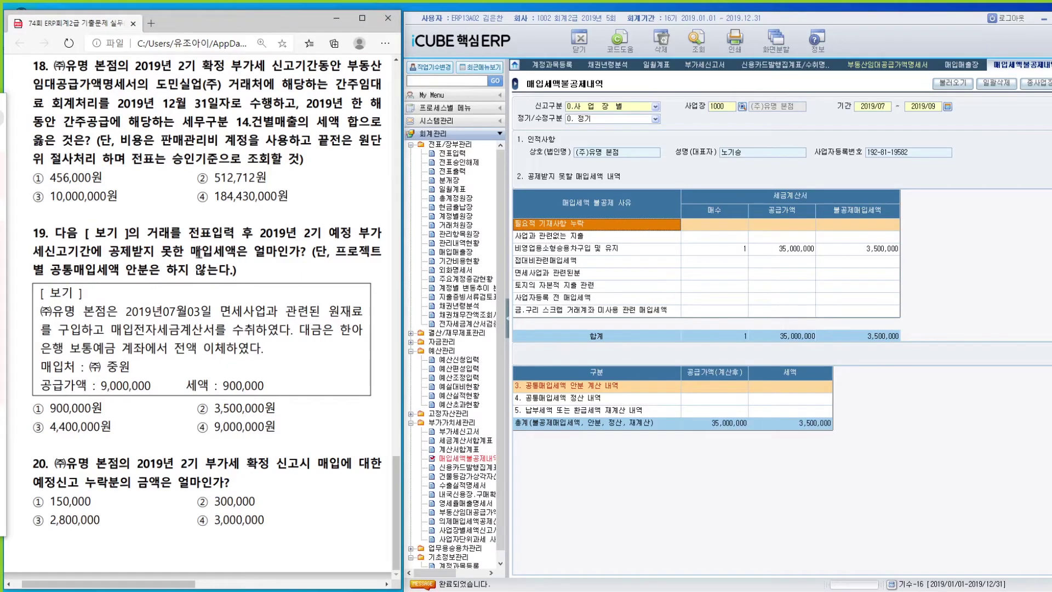
click(816, 427)
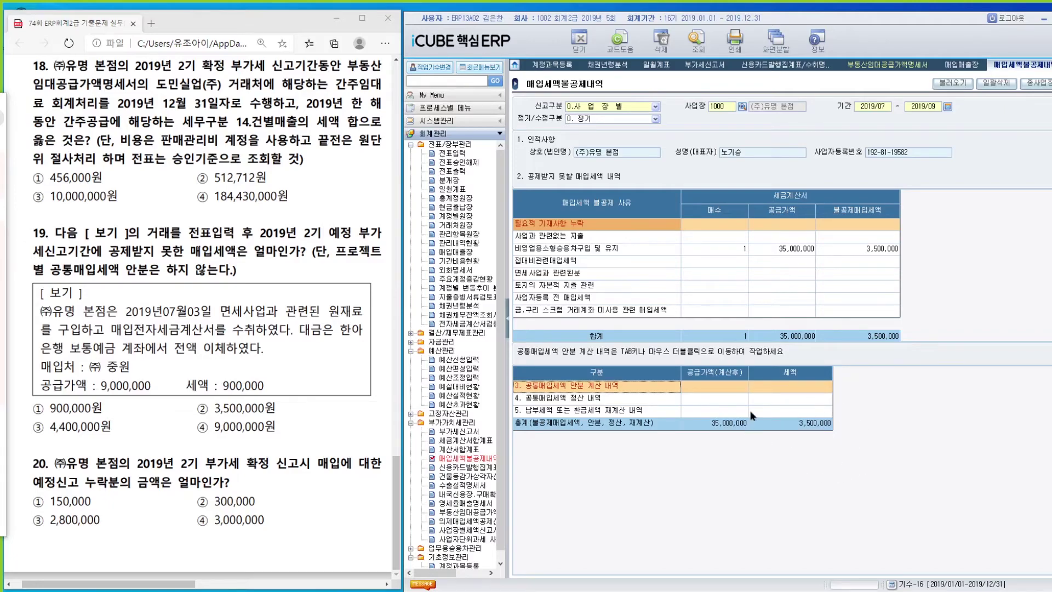
click(263, 387)
drag(262, 386, 228, 394)
click(770, 428)
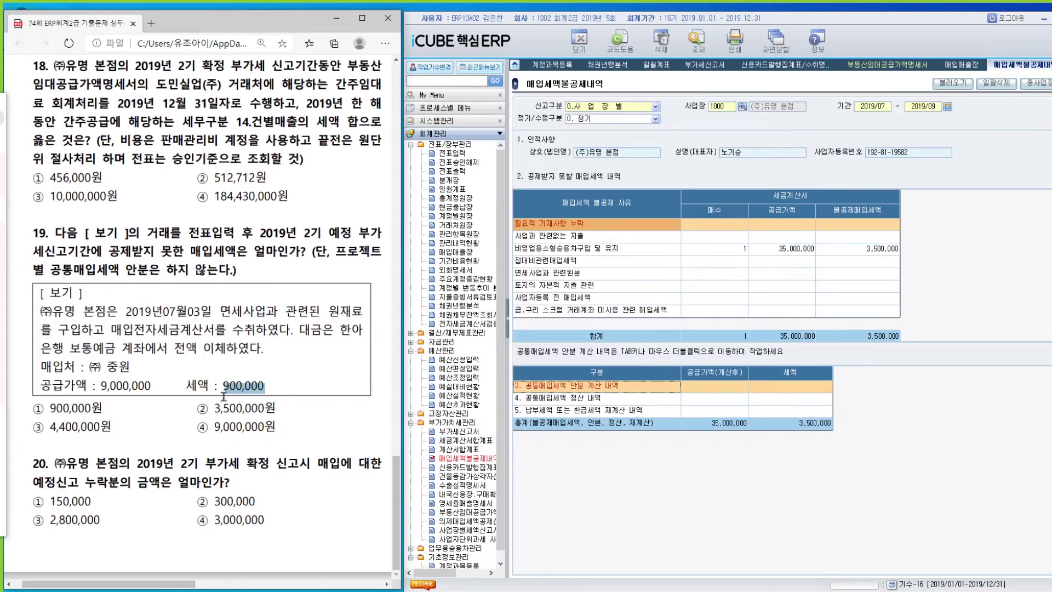
click(222, 398)
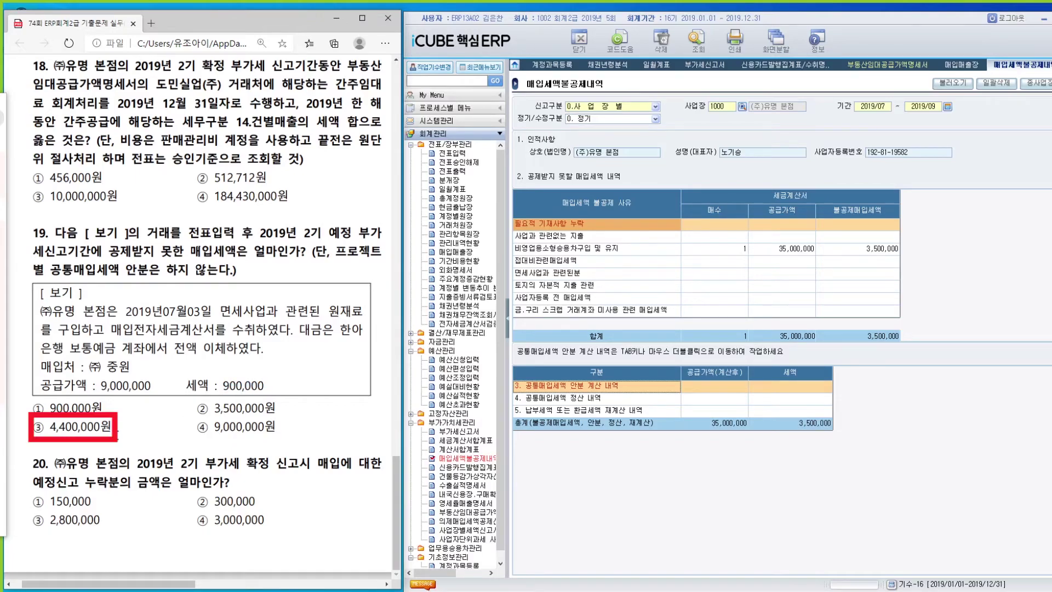
drag(112, 428, 23, 431)
click(142, 444)
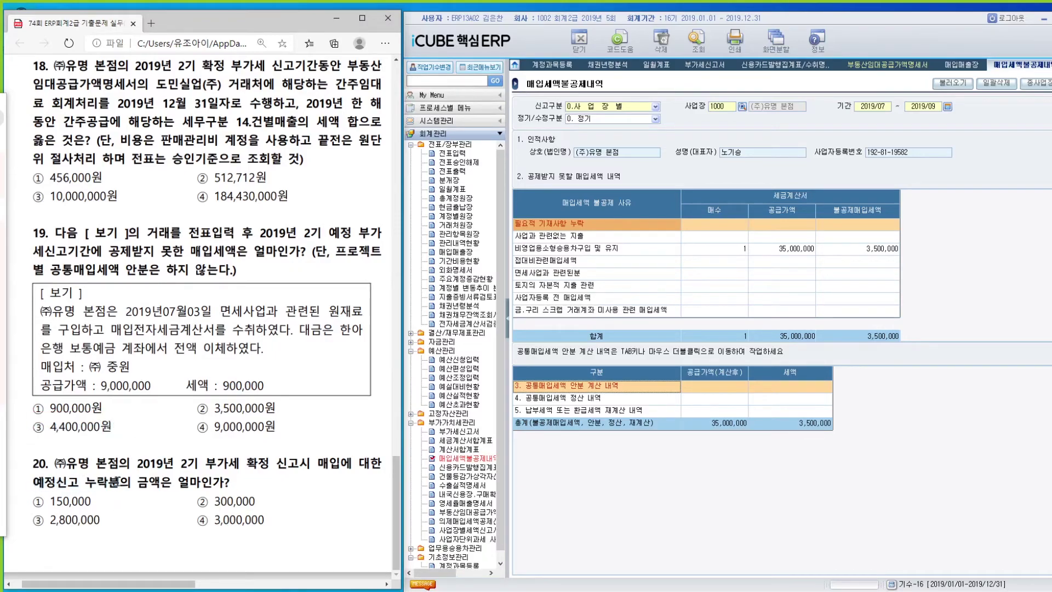
- Query the 매입매출장 by 신고서기준 for 2019/10/01 to 2019/12/31 with 출력구분 2. 매입
click(959, 66)
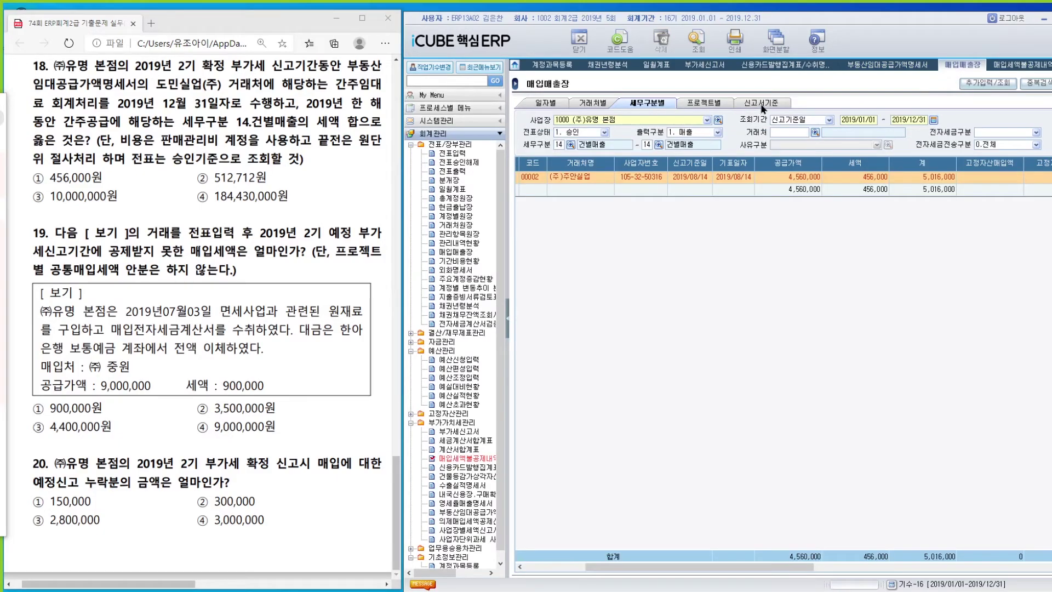
click(762, 105)
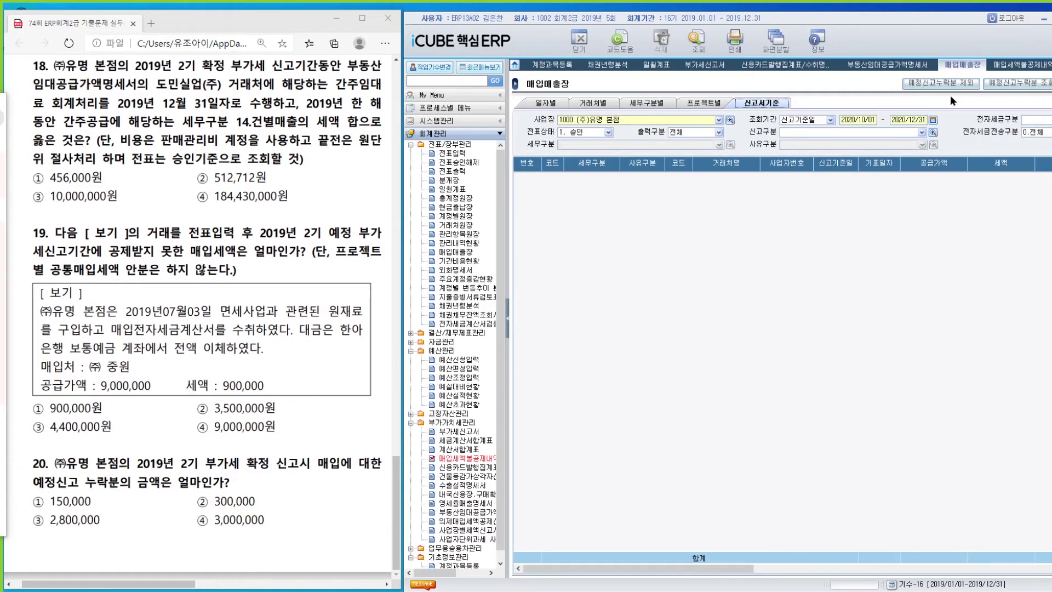
click(869, 119)
text(20)
key(BackSpace)
text(100120191231)
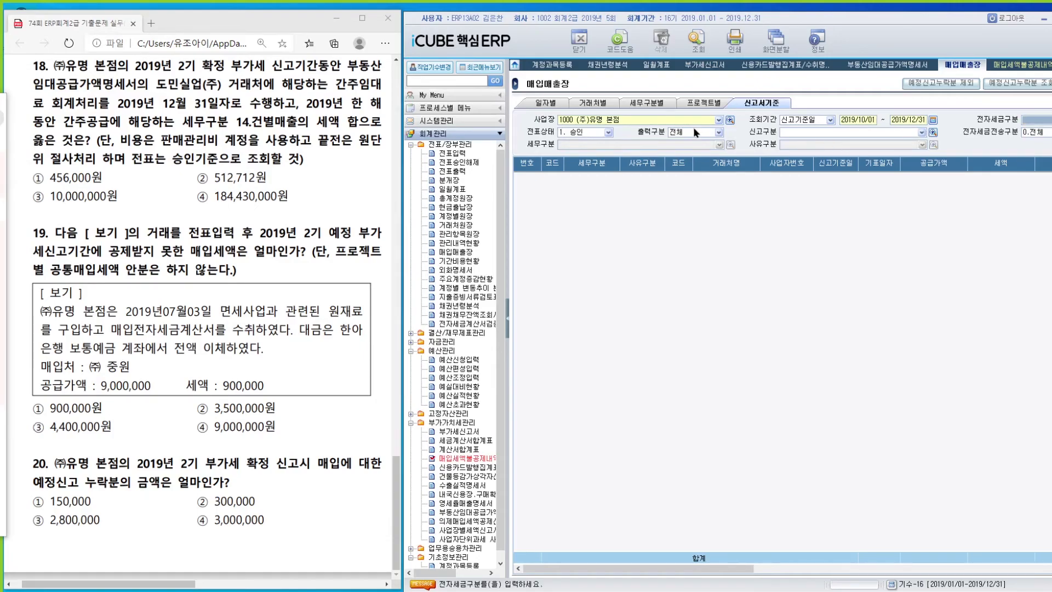
click(693, 132)
click(689, 156)
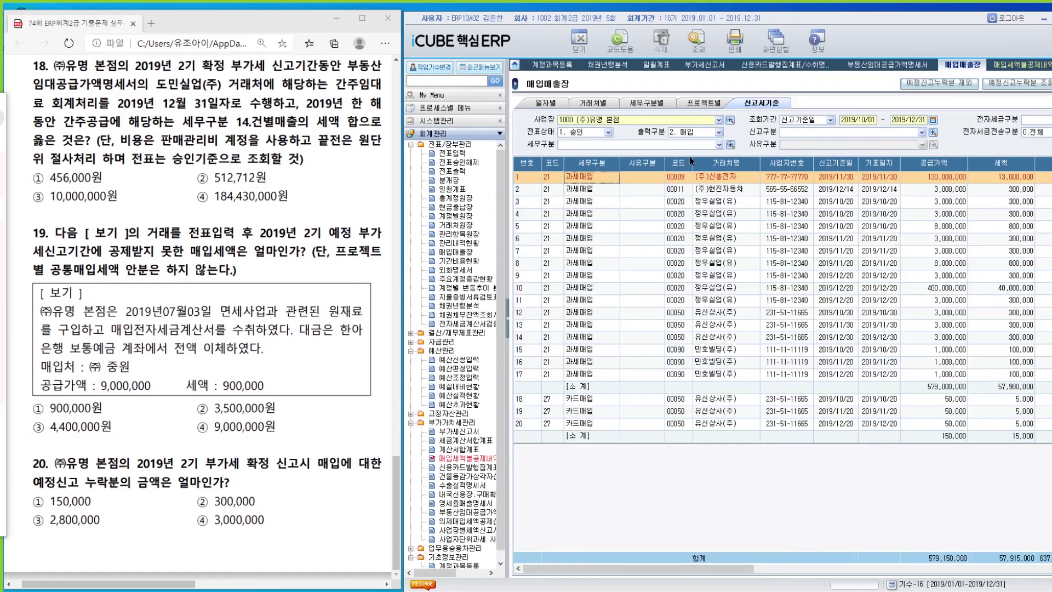
- Restrict the 매입매출장 to the 예정신고누락분 entries and indicate answer ④ 3,000,000 for question 20
click(1016, 82)
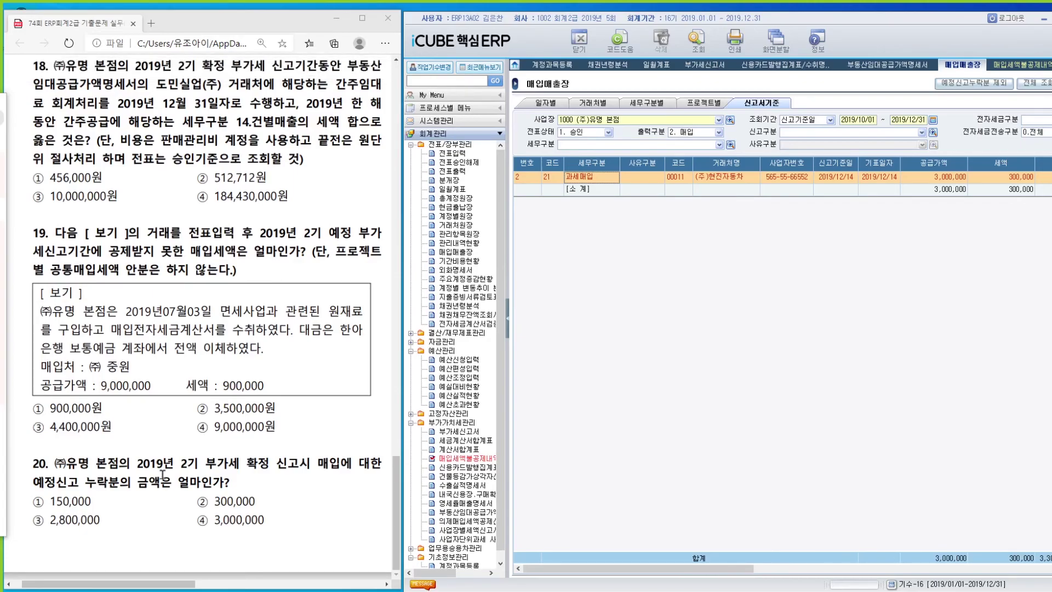
click(229, 524)
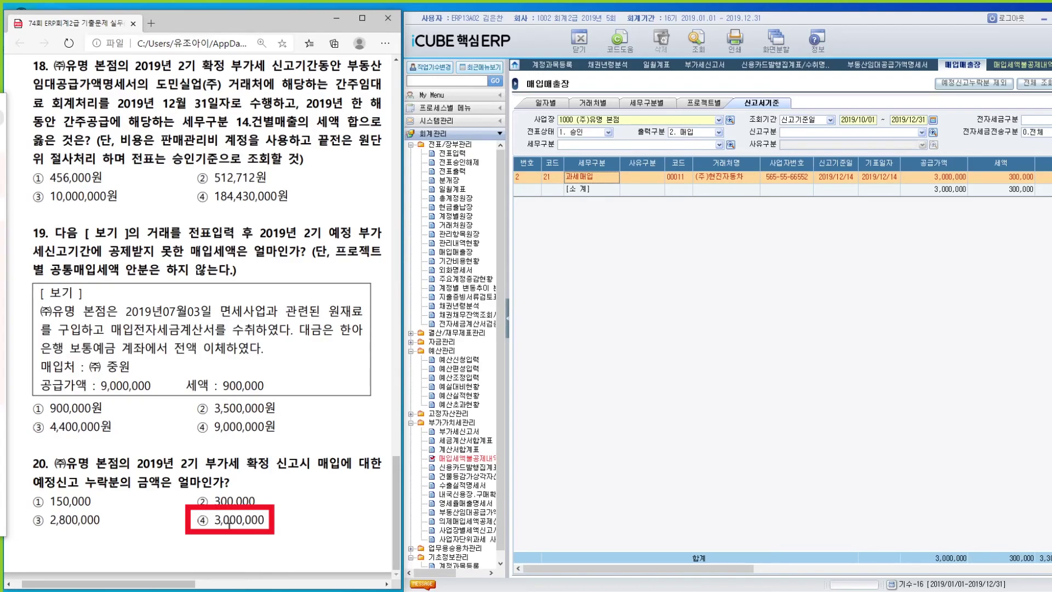